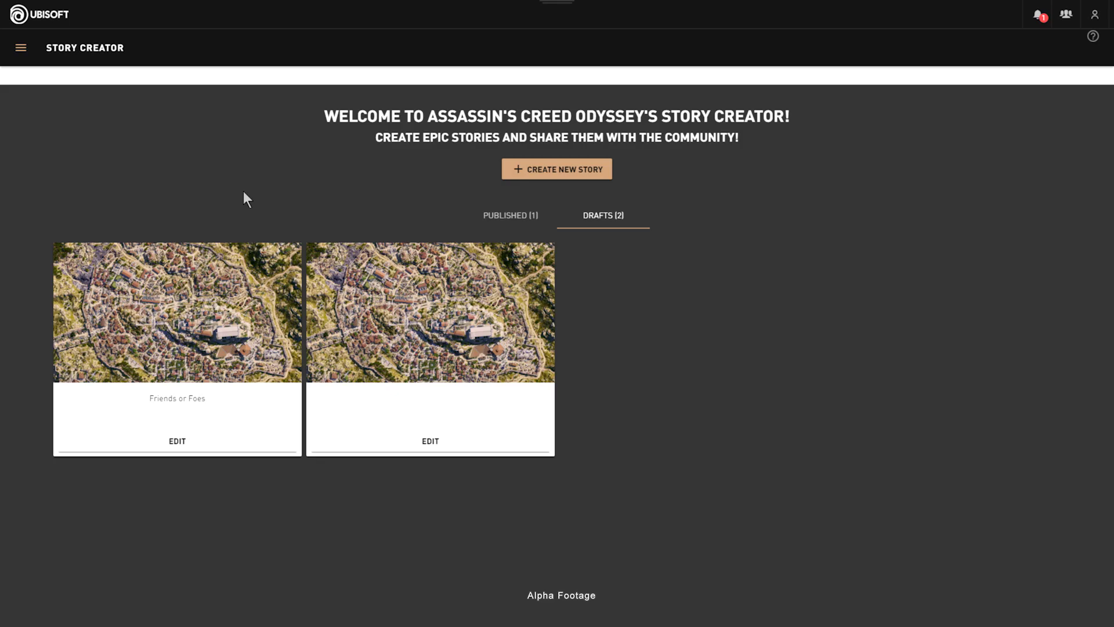
- Open the blank story from the Drafts page in the Story Creator editor
click(566, 171)
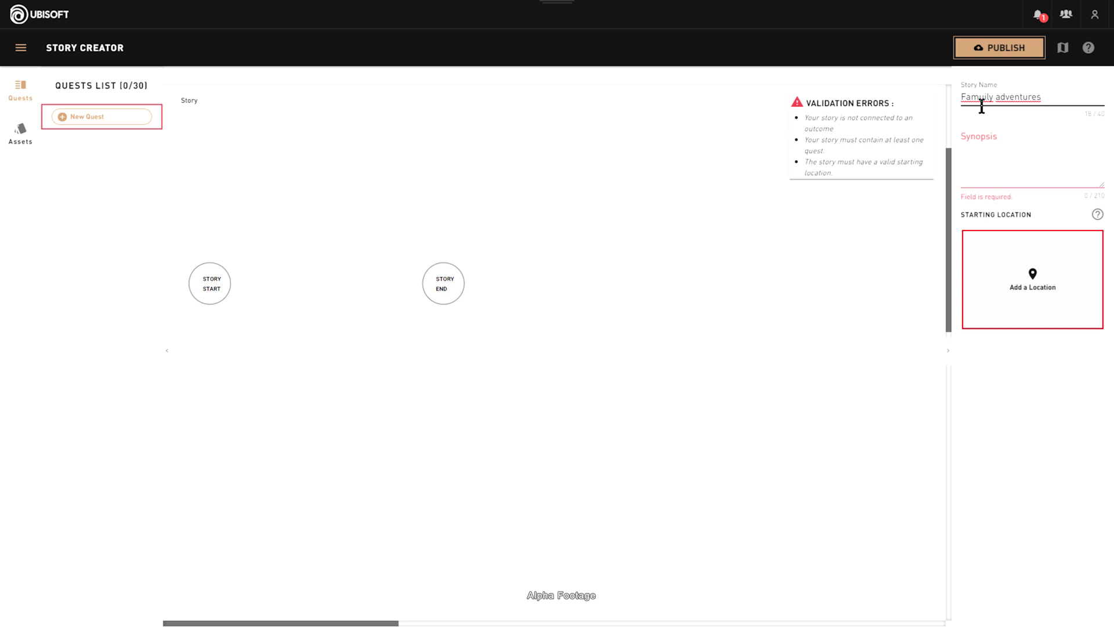
- Correct the story name to 'Family adventures' and begin the synopsis
click(981, 97)
key(BackSpace)
click(990, 142)
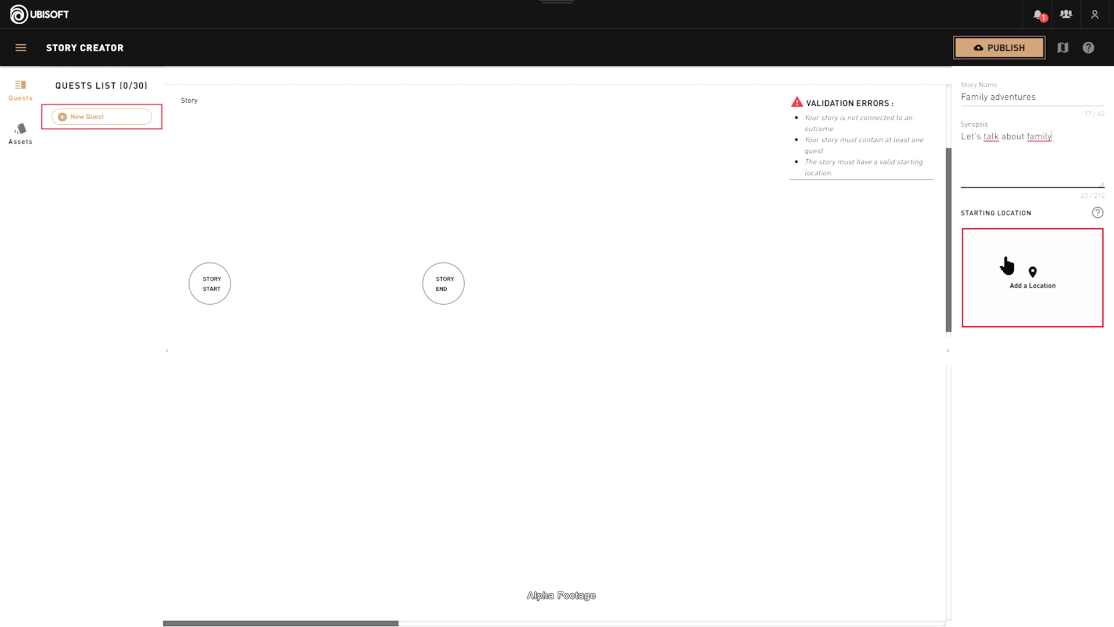
- Set the starting location at X 382.5 Y 2039.75 in the wooded hills and add a new quest
click(1008, 272)
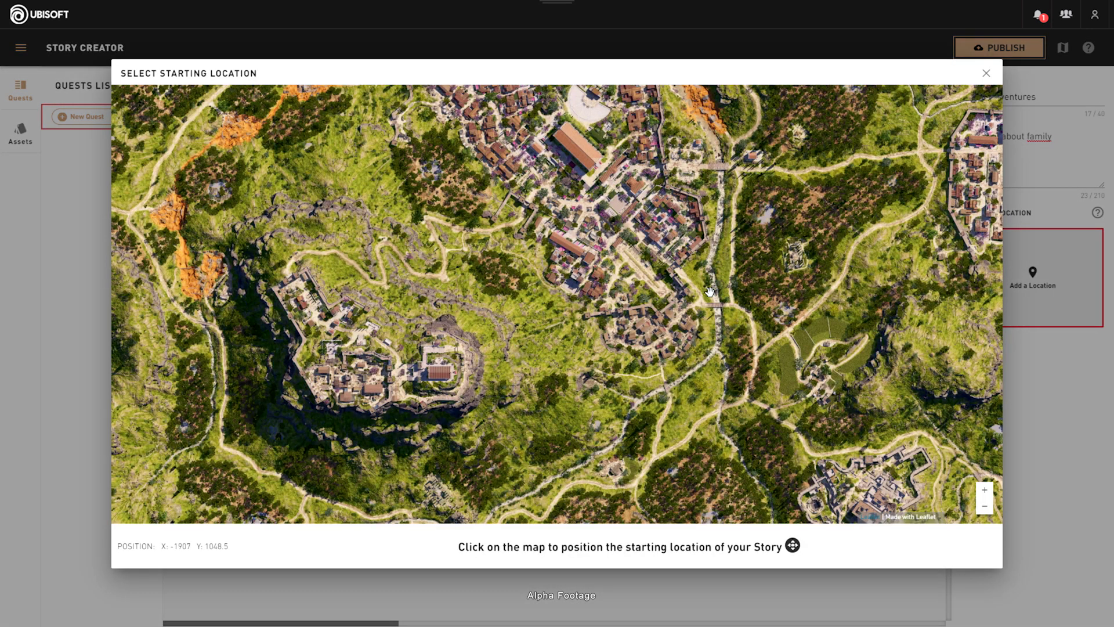
scroll(459, 337, down, 3)
scroll(459, 336, up, 2)
scroll(710, 330, up, 3)
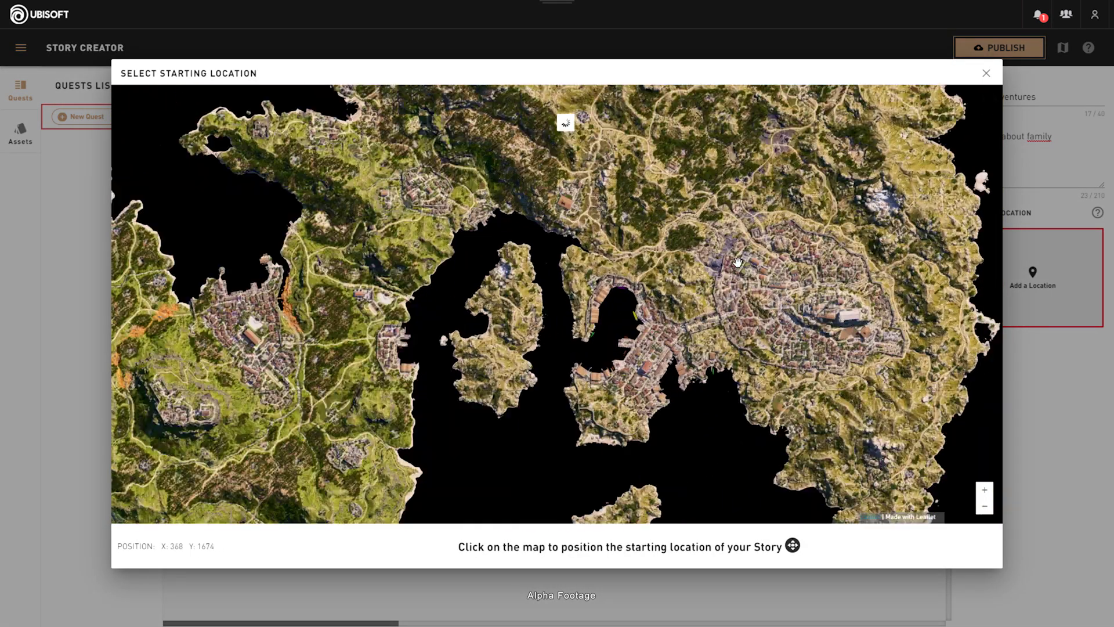
scroll(710, 330, up, 2)
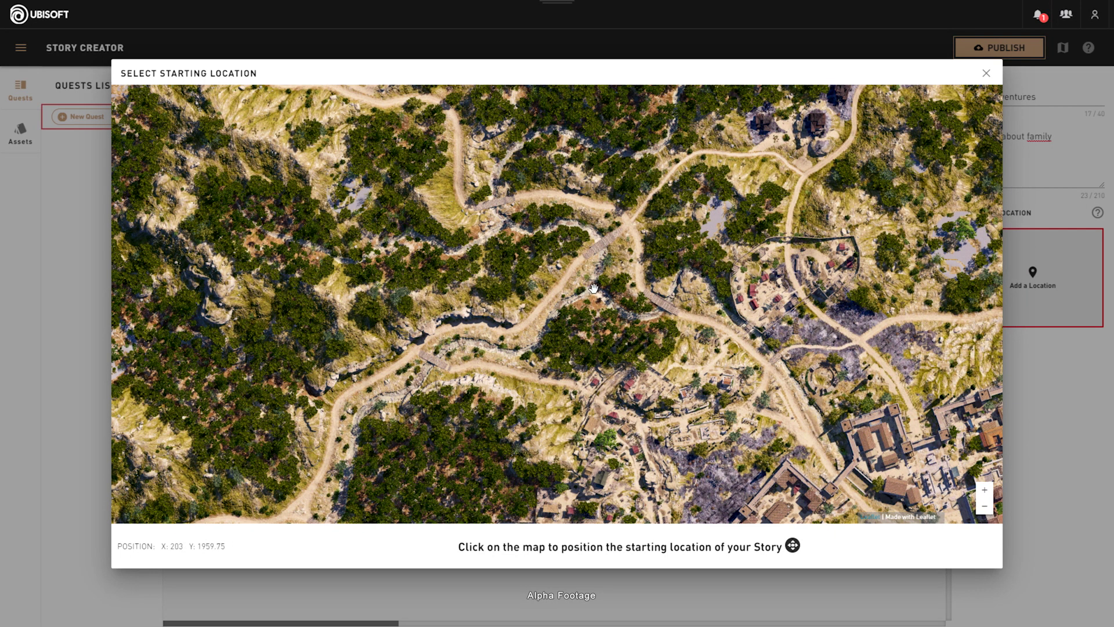
click(800, 197)
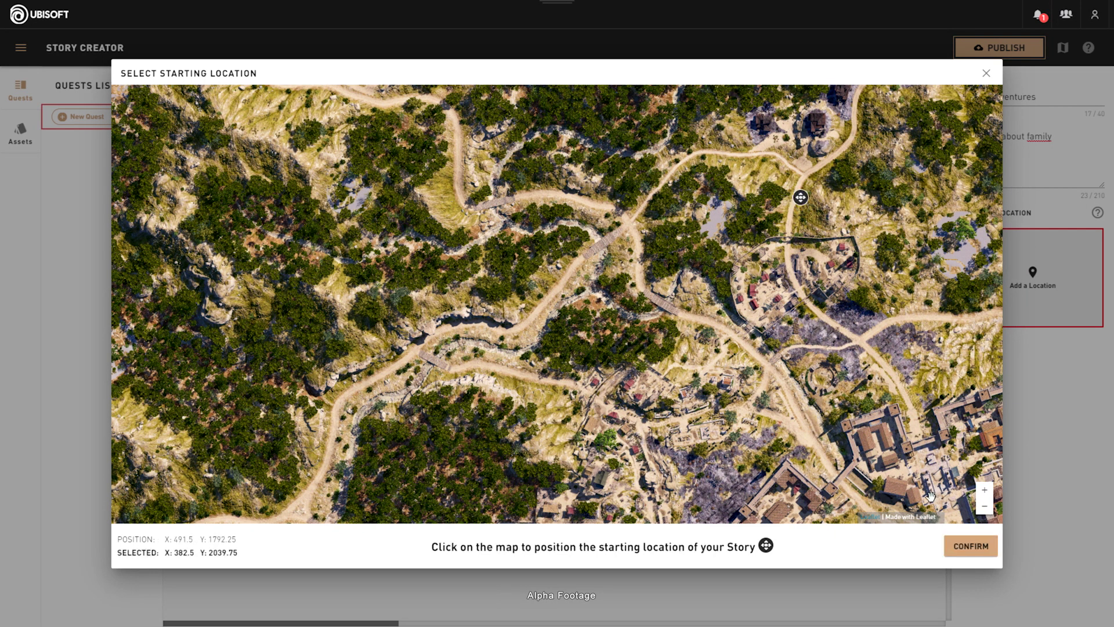
scroll(519, 281, up, 1)
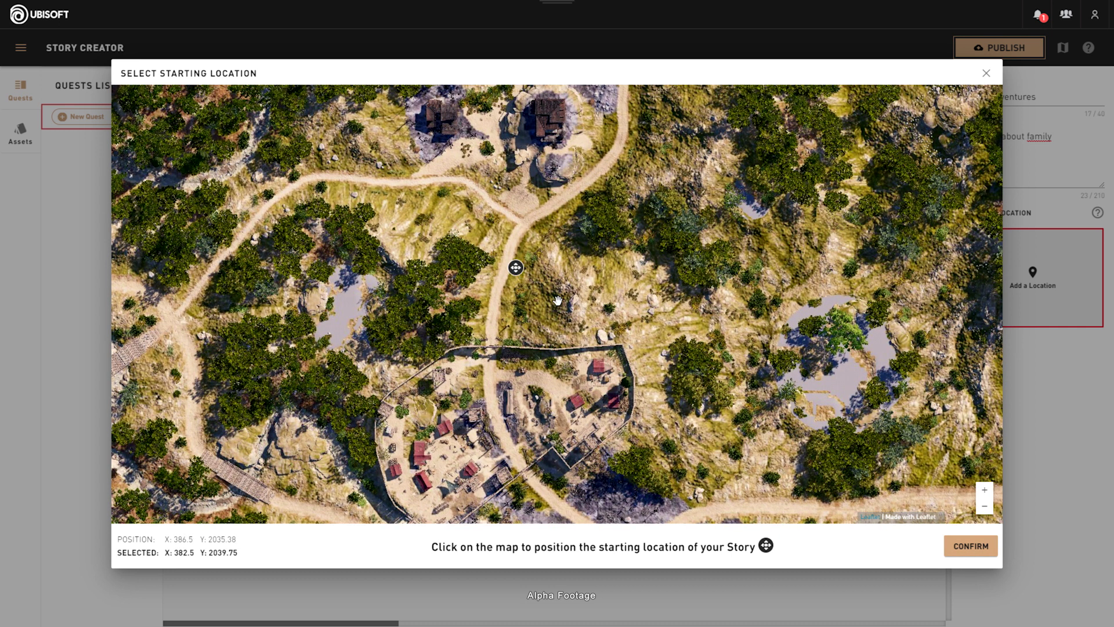
click(969, 548)
click(93, 124)
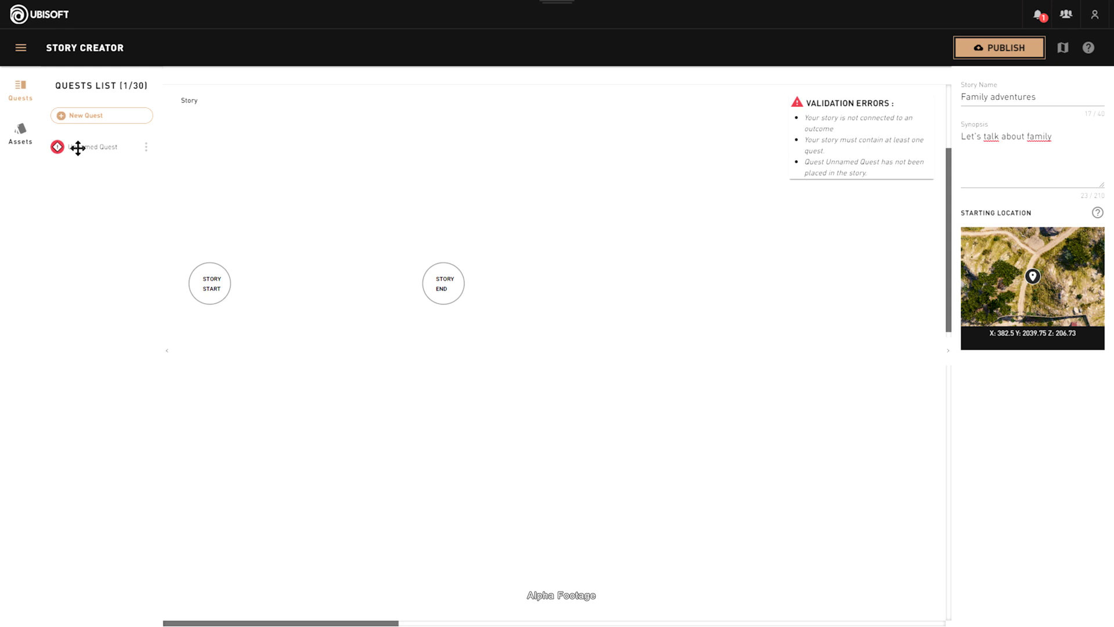
- Place the Unnamed Quest on the story canvas and open its quest editor
click(79, 118)
drag(89, 146, 303, 200)
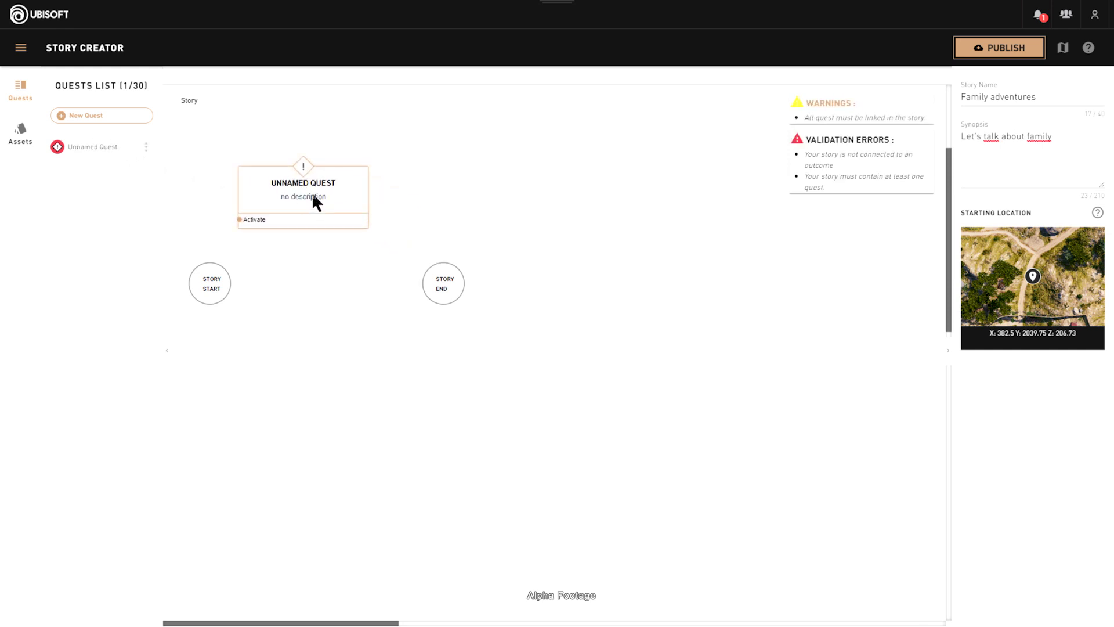
double_click(312, 197)
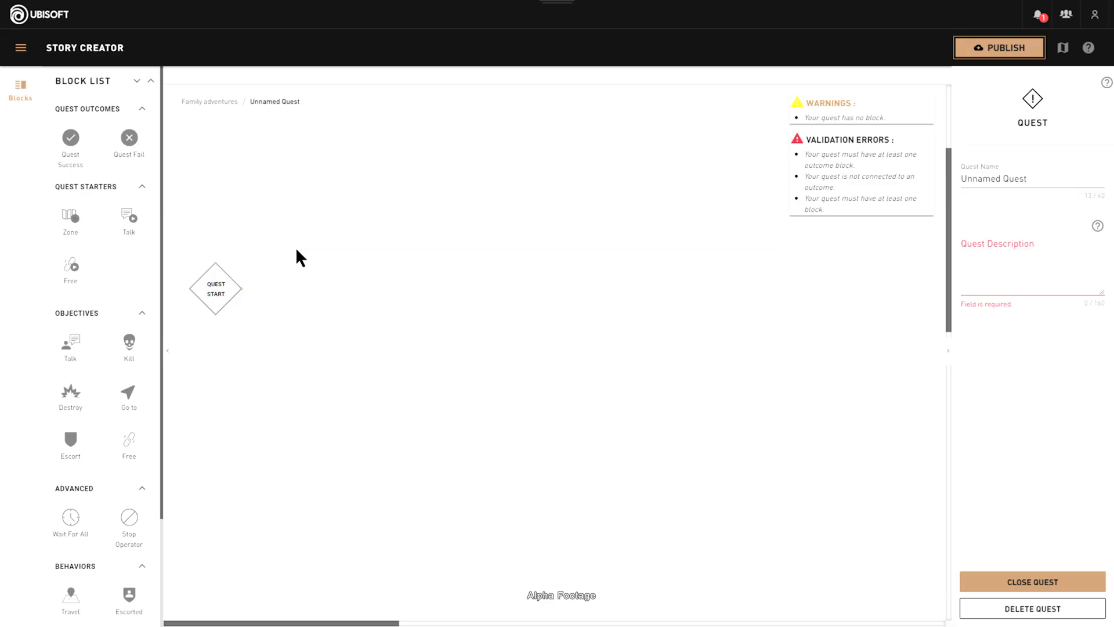
mouse_move(212, 286)
- Rename the quest 'Family errand' and paste in 'Myrrine wants you to do something' as its description
click(976, 187)
drag(1028, 180, 928, 191)
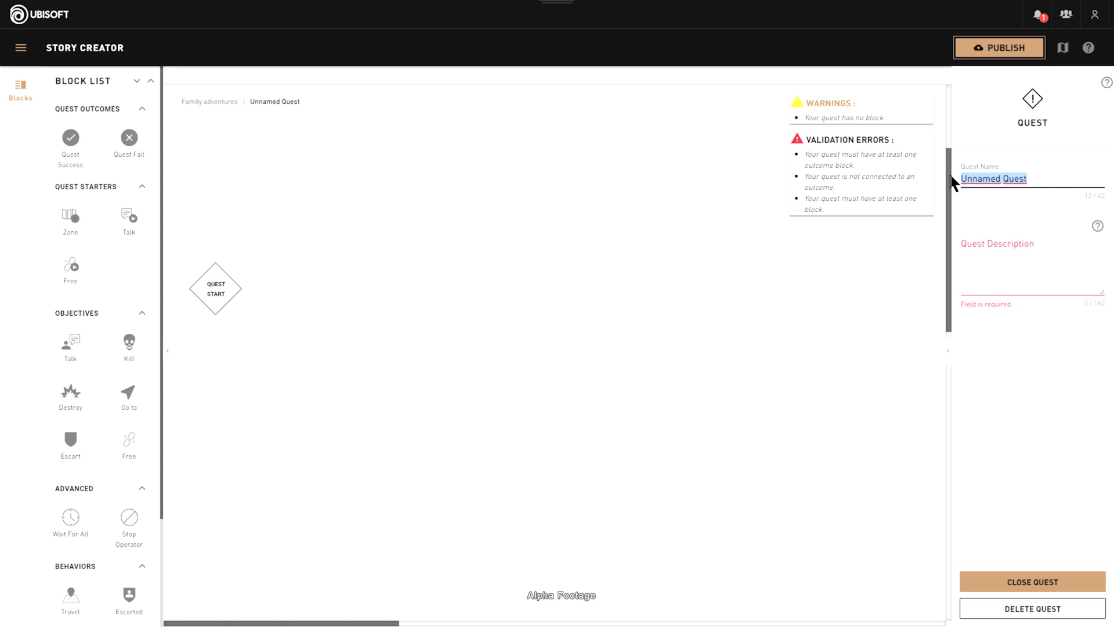
text(Family errand)
click(969, 265)
text(Myrrine wants you to do something)
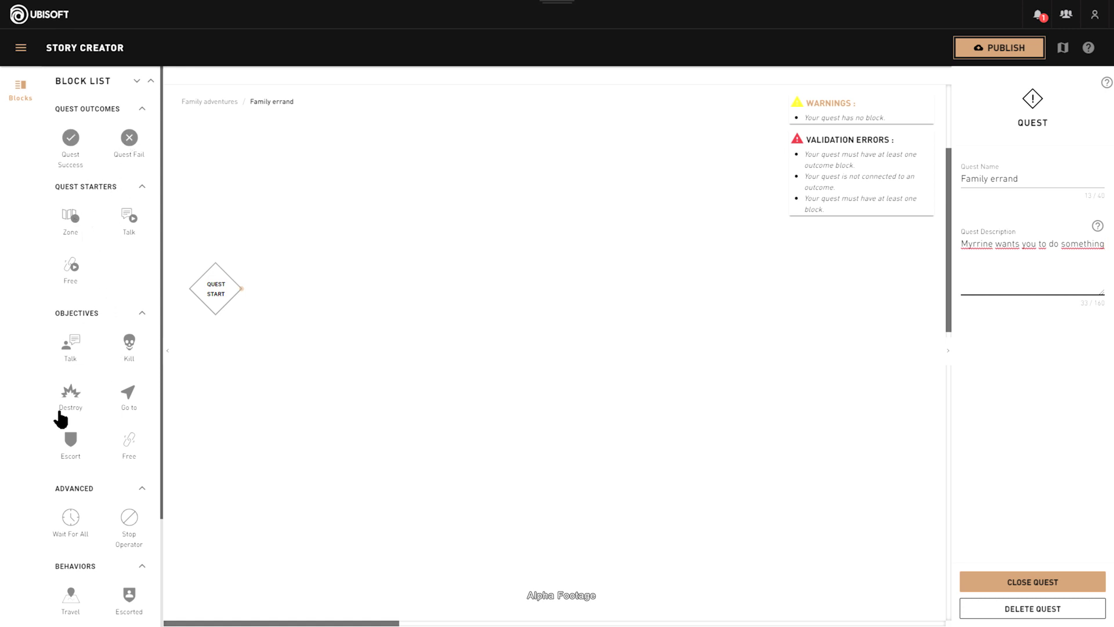
scroll(91, 439, down, 3)
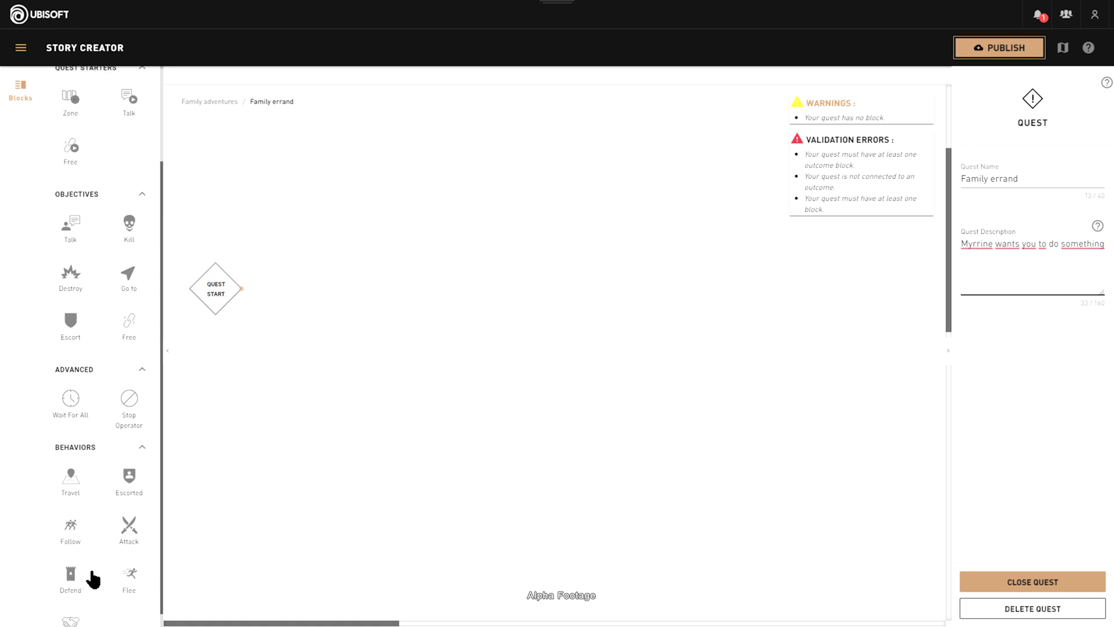
scroll(99, 529, up, 3)
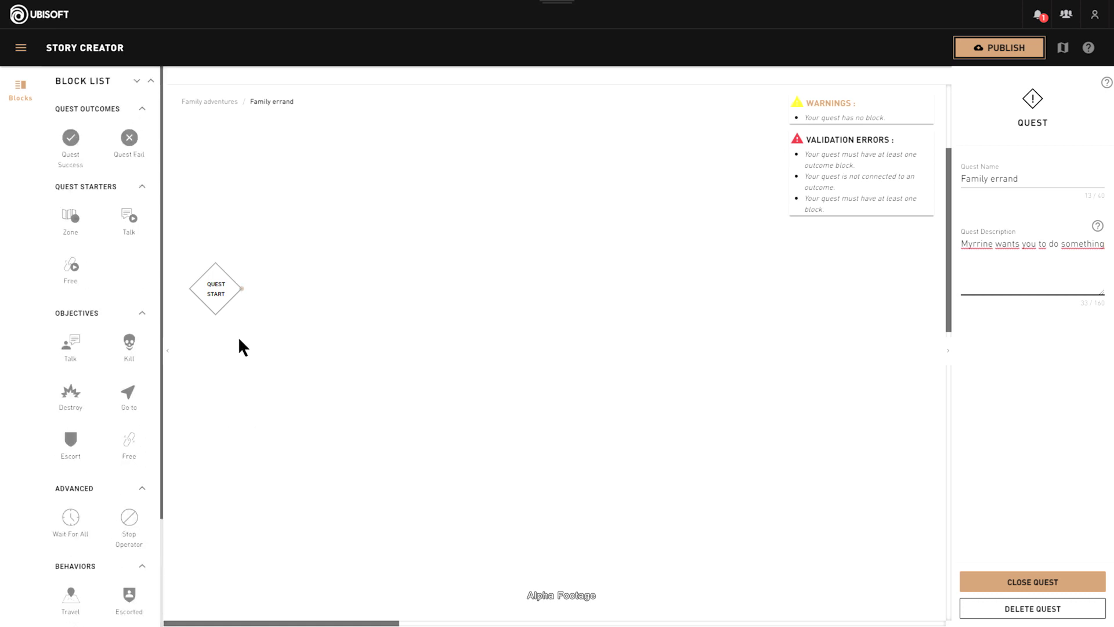
click(73, 344)
- Add a Talk objective to the quest canvas titled 'Talk to Myrrine'
drag(74, 344, 304, 294)
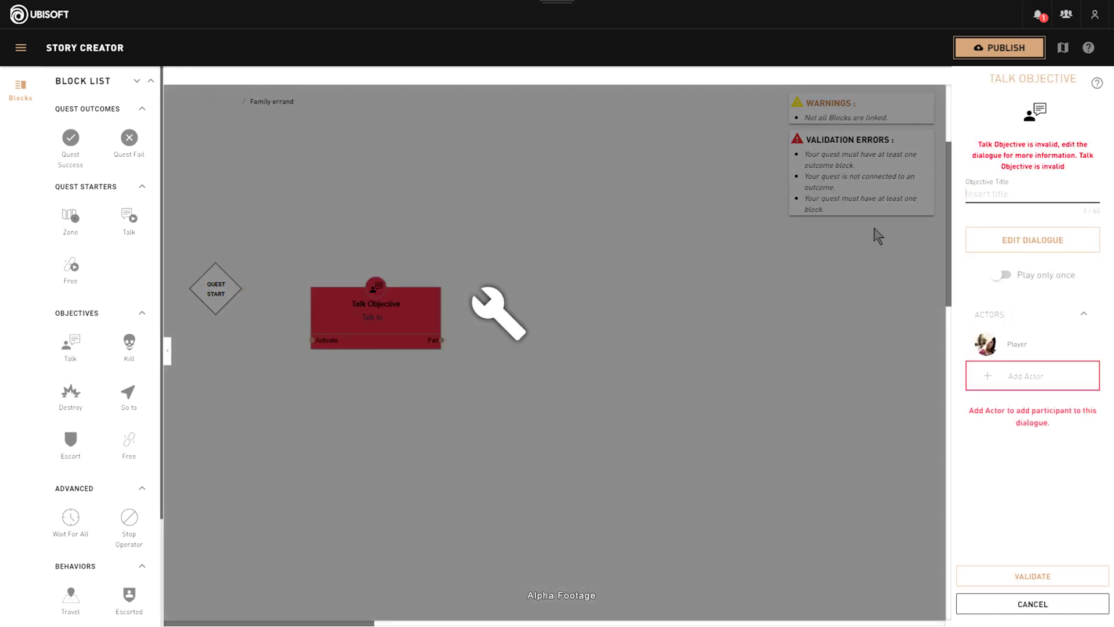
text(Ta)
click(1010, 191)
text(r)
click(1022, 189)
key(BackSpace)
click(1016, 380)
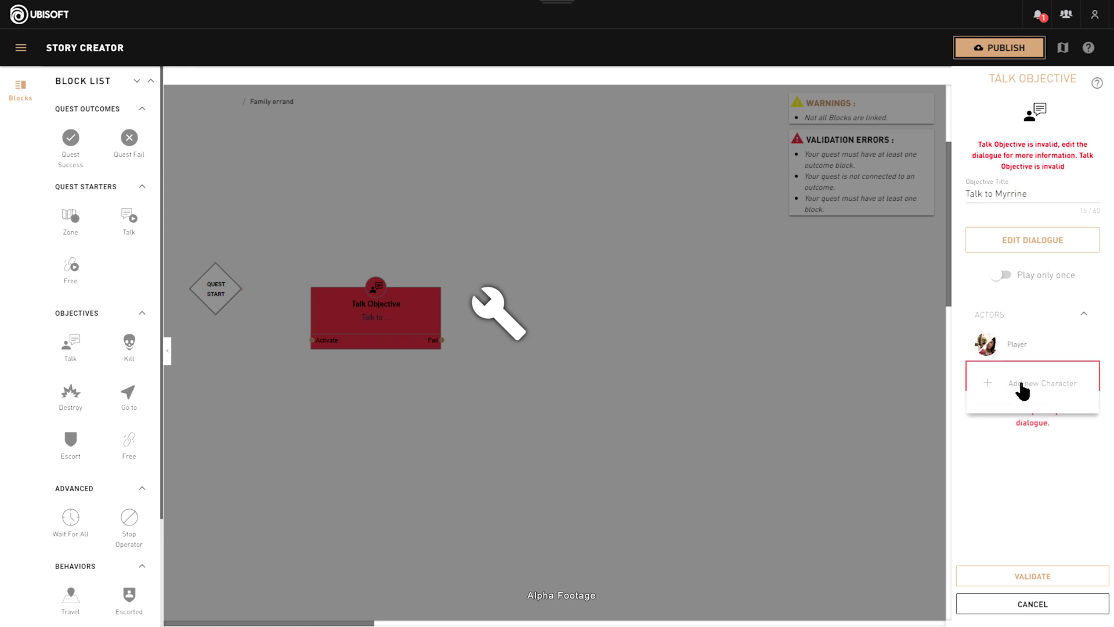
- Create a new character actor from the Myrrine template, found by searching 'my'
click(1064, 390)
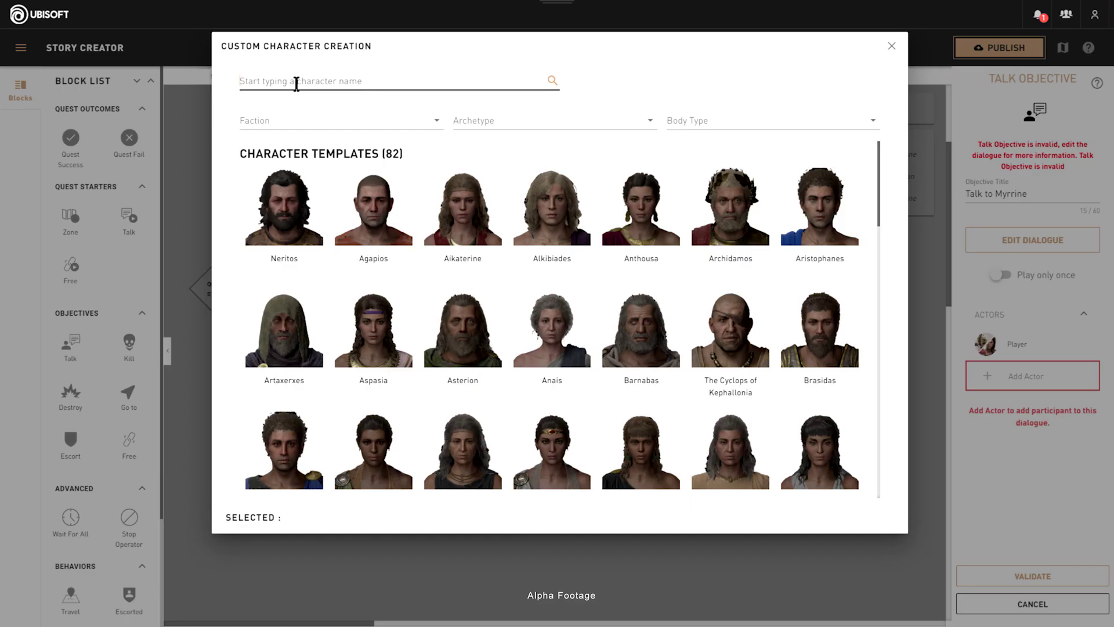
scroll(477, 218, down, 10)
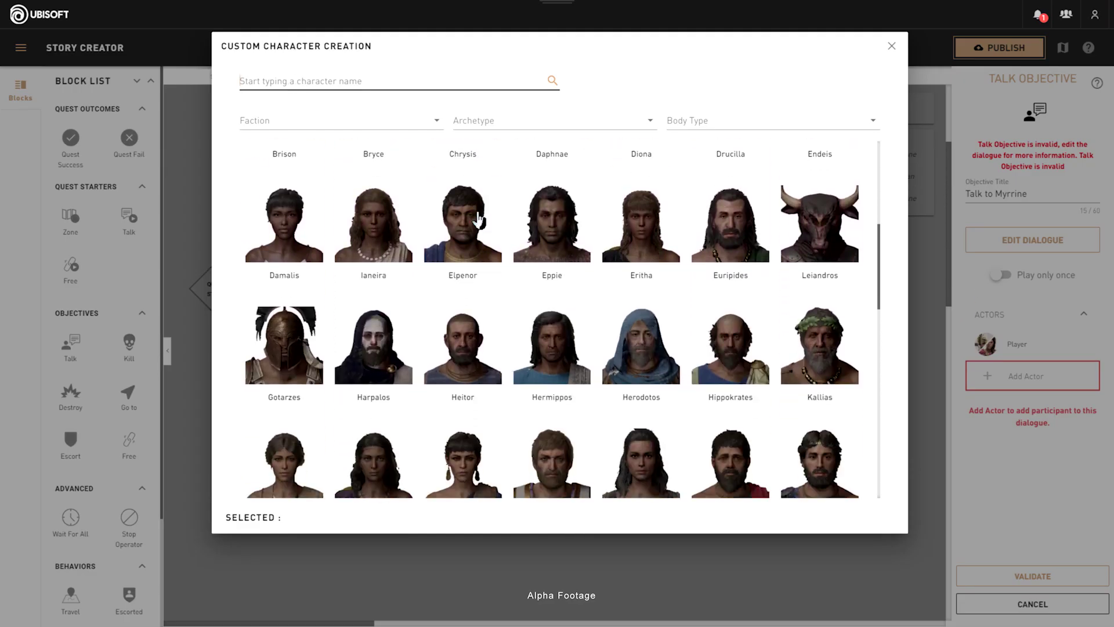
scroll(478, 218, down, 8)
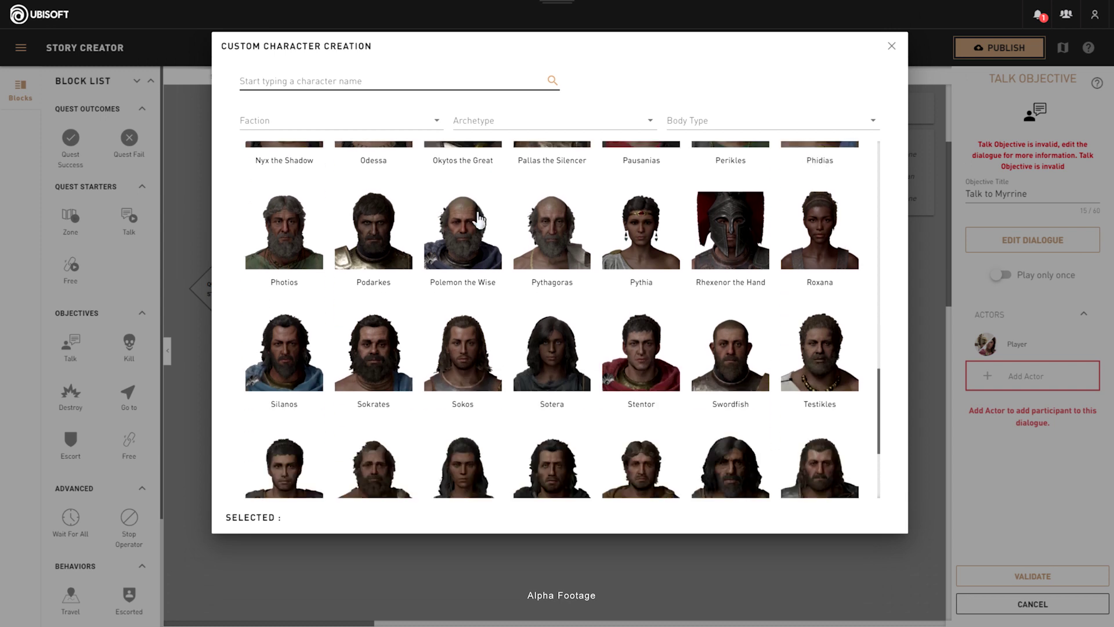
scroll(478, 219, down, 1)
click(294, 80)
text(my)
click(284, 200)
click(856, 517)
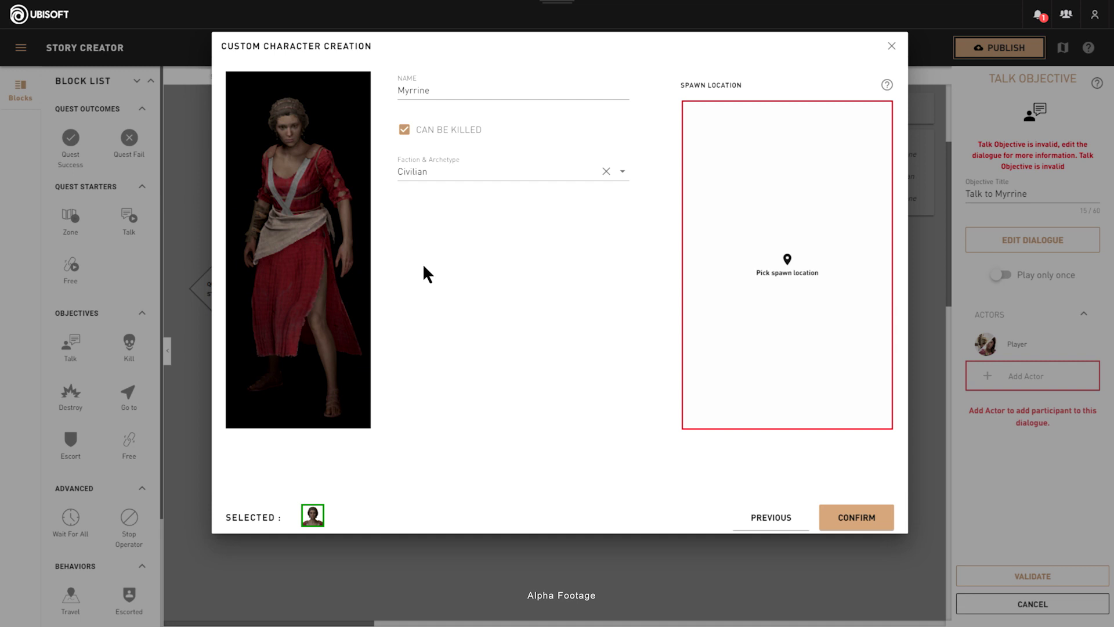
- Make Myrrine unkillable, spawn her beside a house at X 426.97 Y 2139.63, and add her as actor
click(409, 131)
click(775, 272)
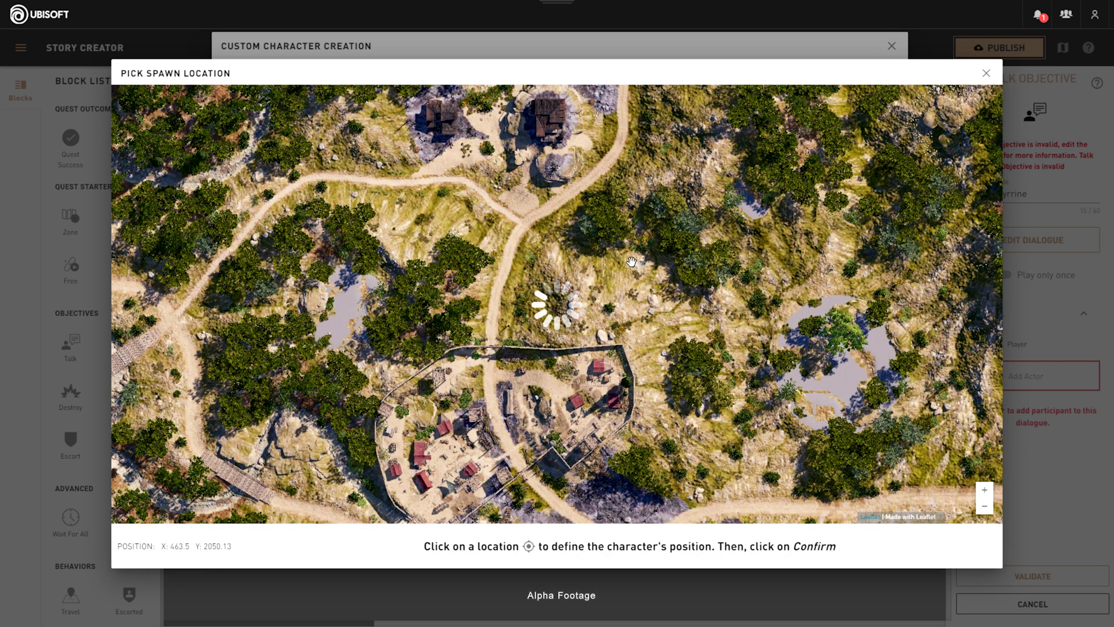
scroll(660, 310, up, 3)
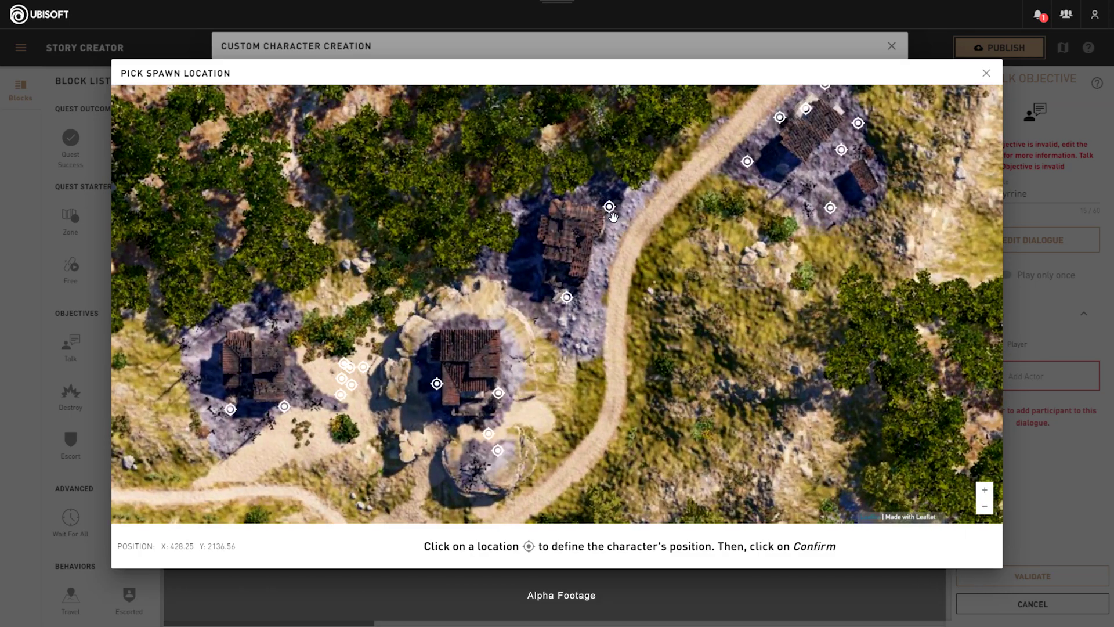
click(610, 210)
click(606, 184)
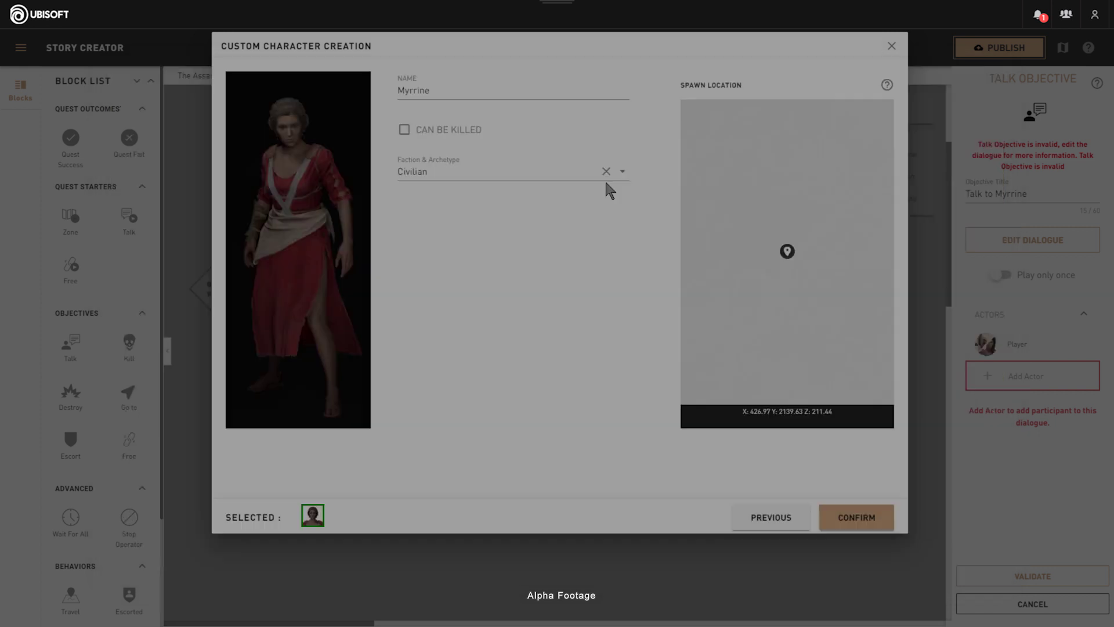
click(859, 516)
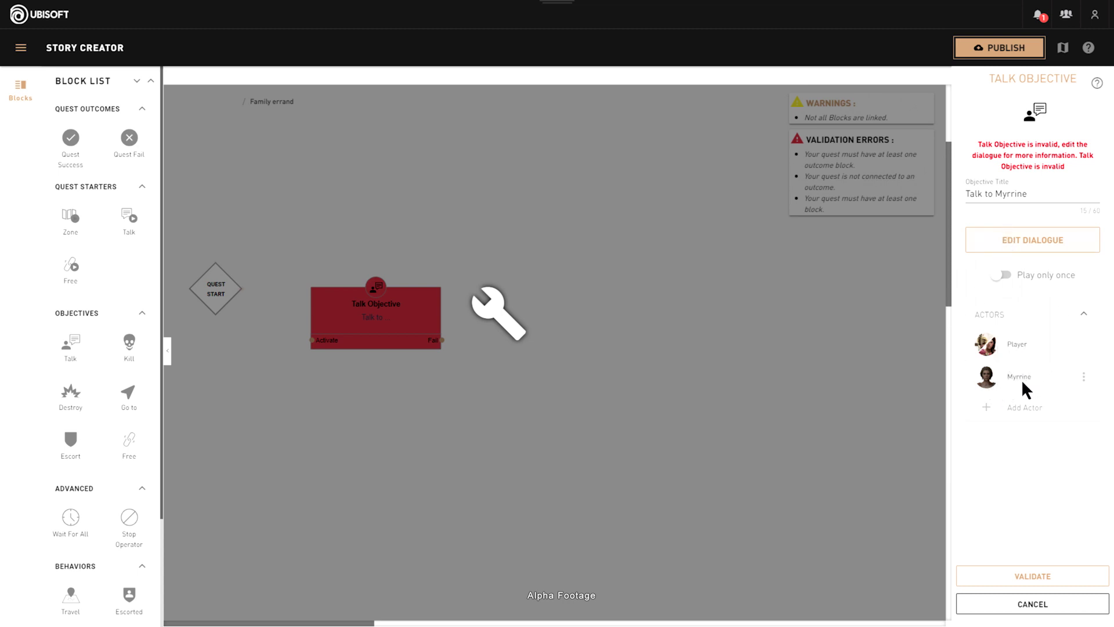
- Add a Sequence block to the Talk objective's dialogue and open its line editor
click(1031, 242)
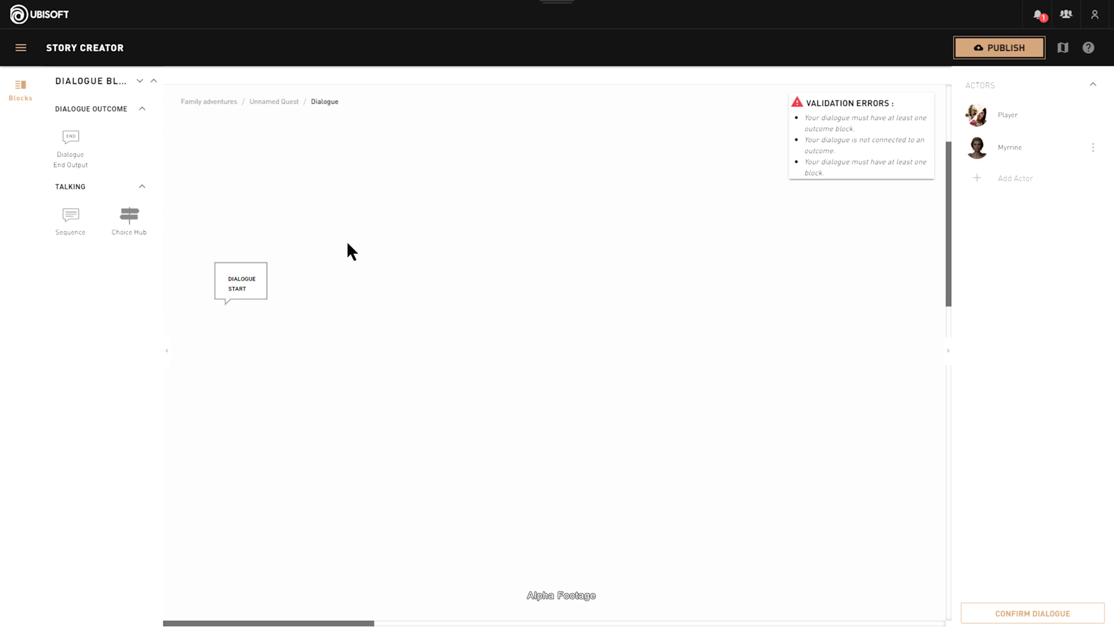
drag(135, 221, 343, 296)
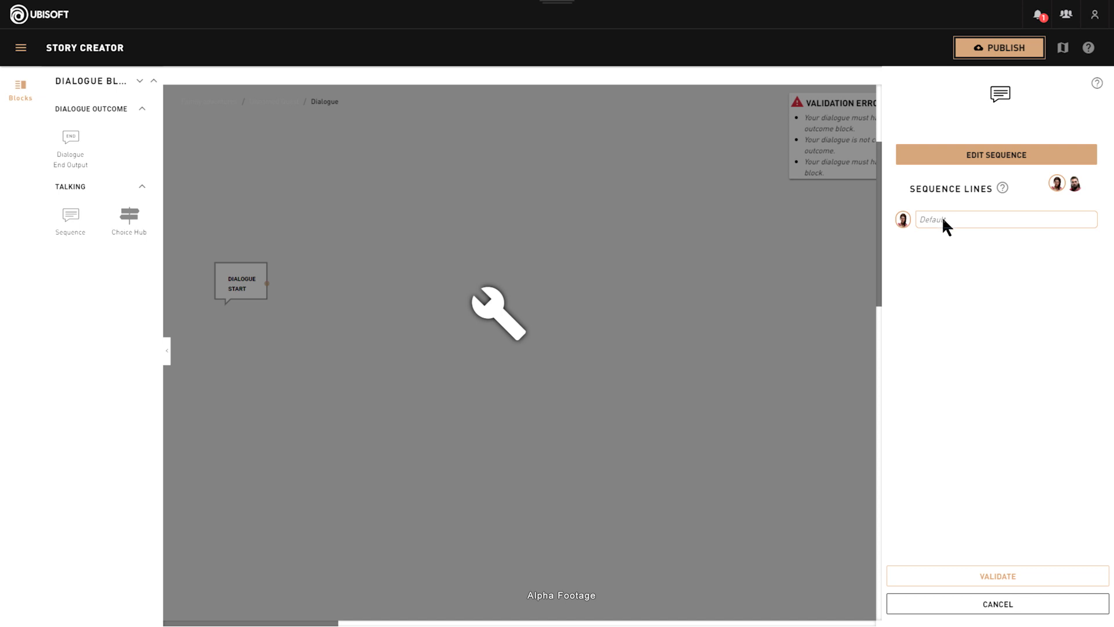
click(982, 160)
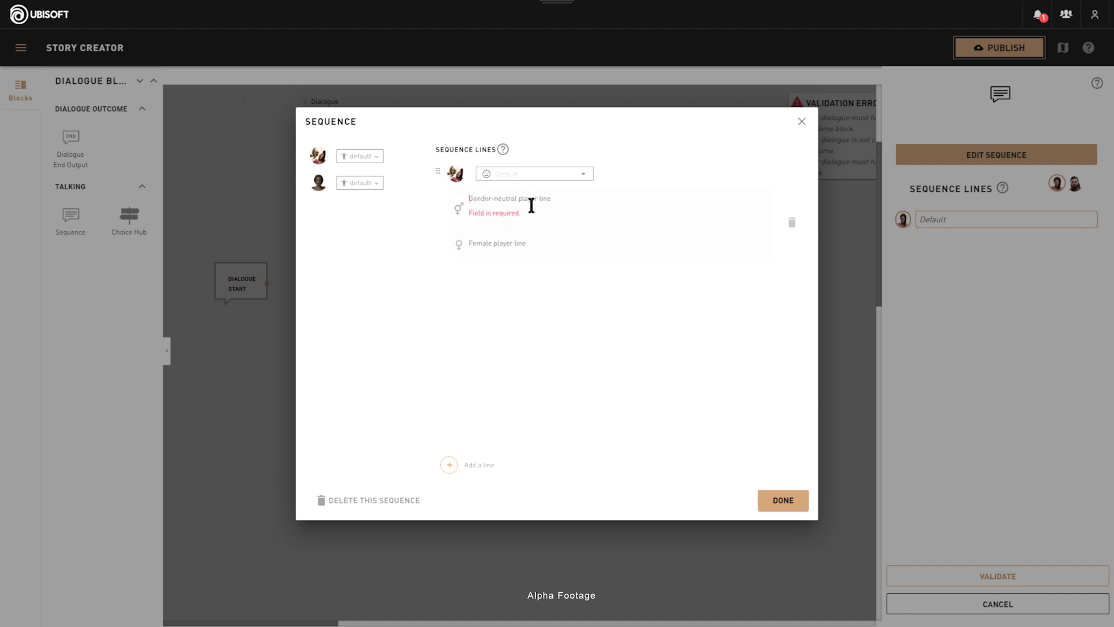
- Write the line 'Greetings Mother' and the mother's reply 'Good morning Alexios' / 'Good Morning'
text(Greet)
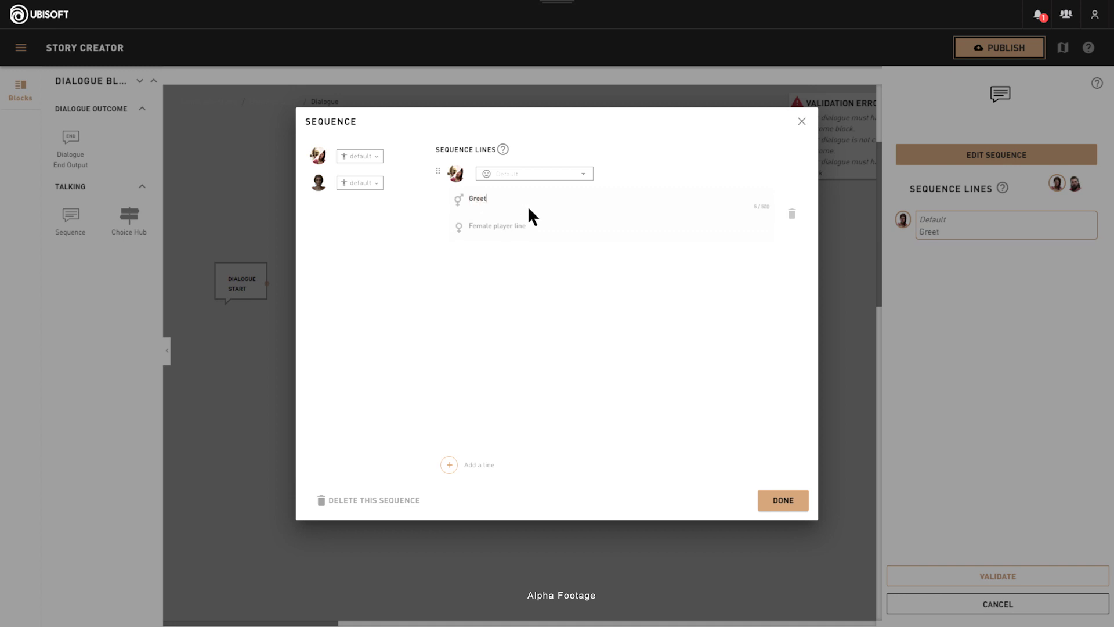
text(ings Mother)
click(449, 469)
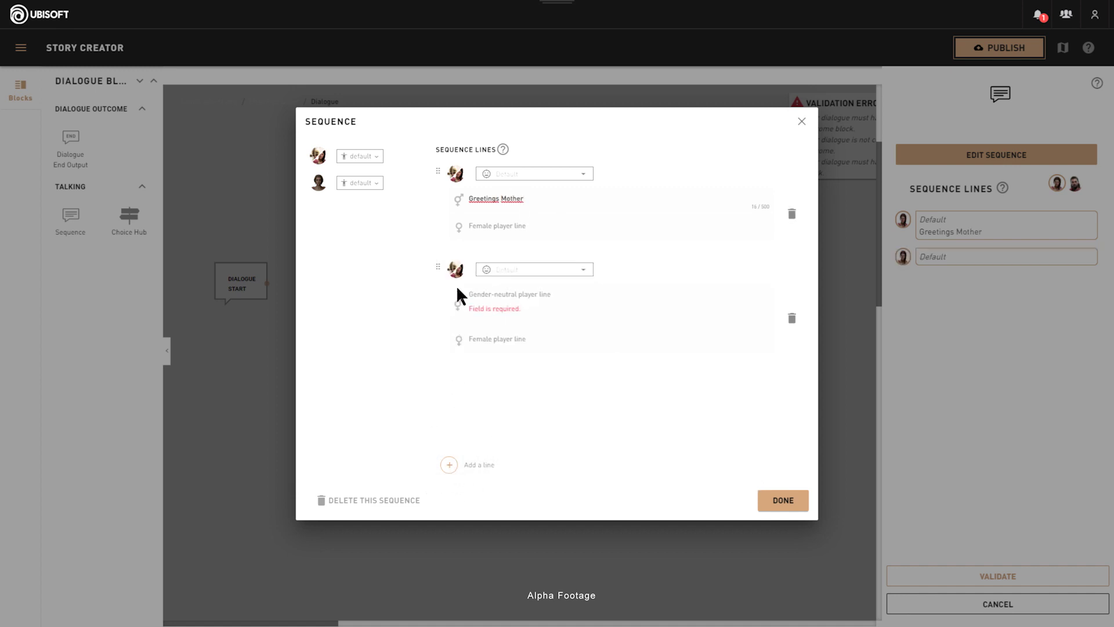
click(458, 278)
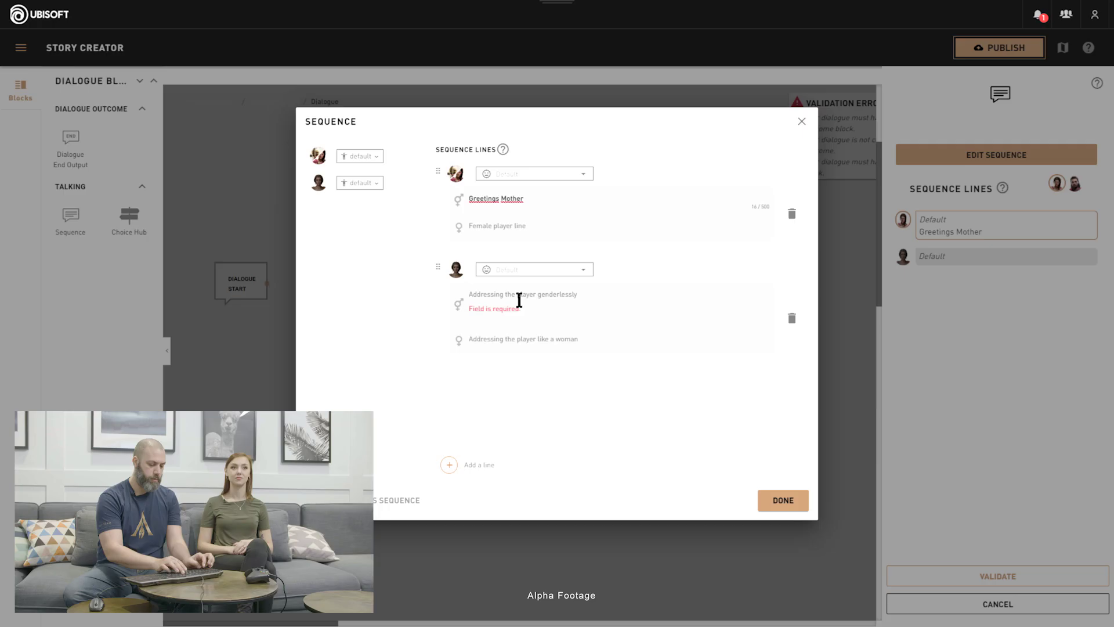
text(Good mornin)
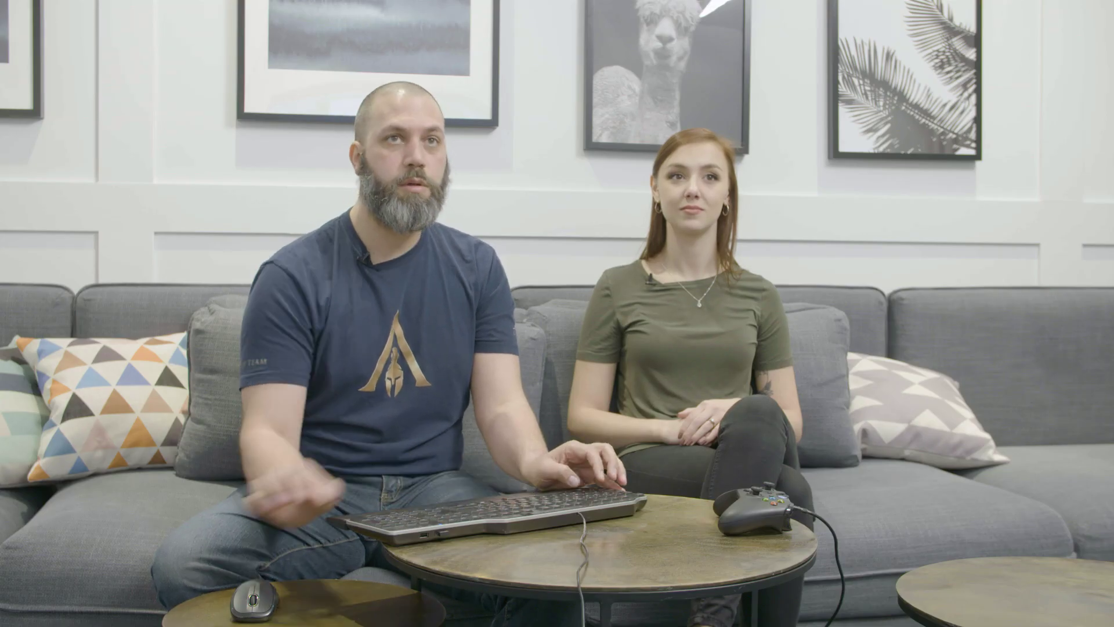
text(g Alexios)
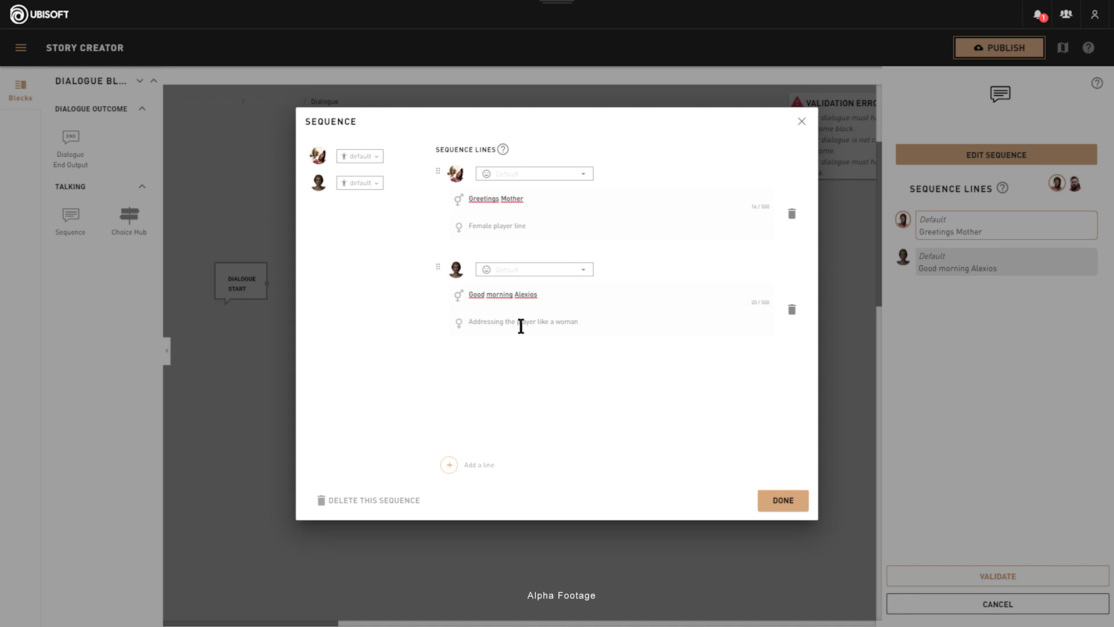
click(521, 322)
text(Good Morning Kassandra)
- Add the line 'You have a task for me ?' and set emotions Discouraged, Ashamed and Disinterested
click(449, 465)
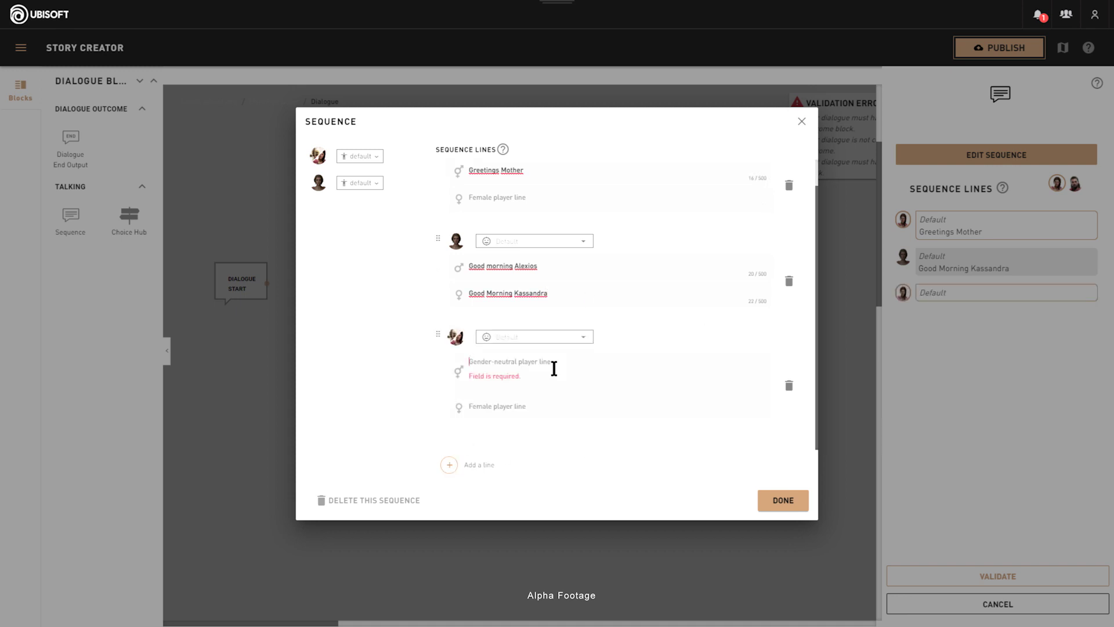
click(554, 369)
text(You have )
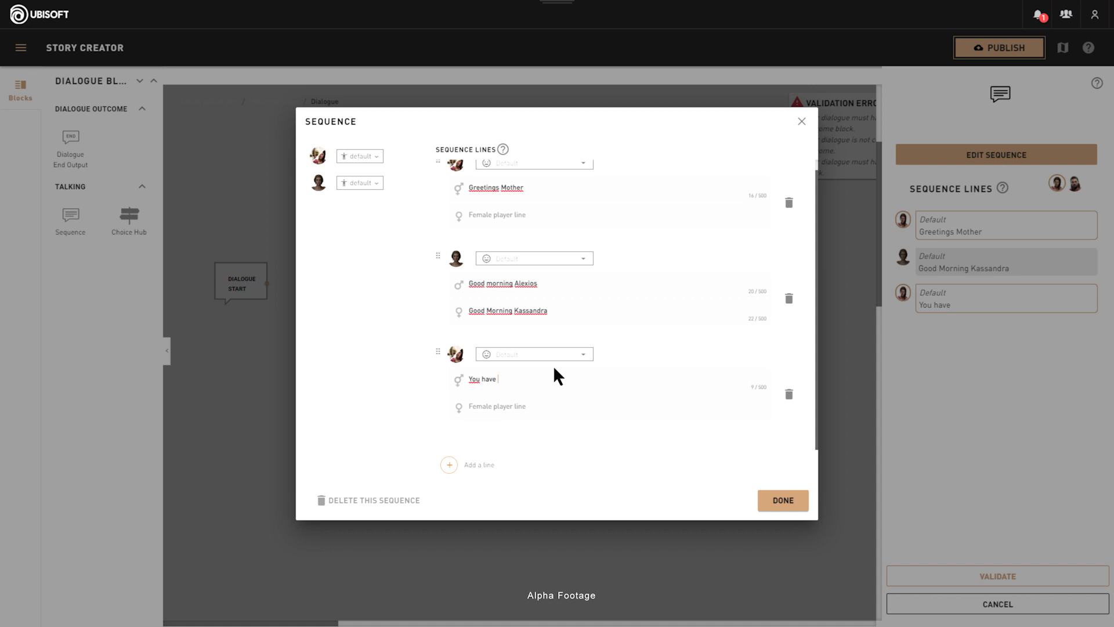
text(a task for me ?)
scroll(557, 325, up, 1)
click(574, 175)
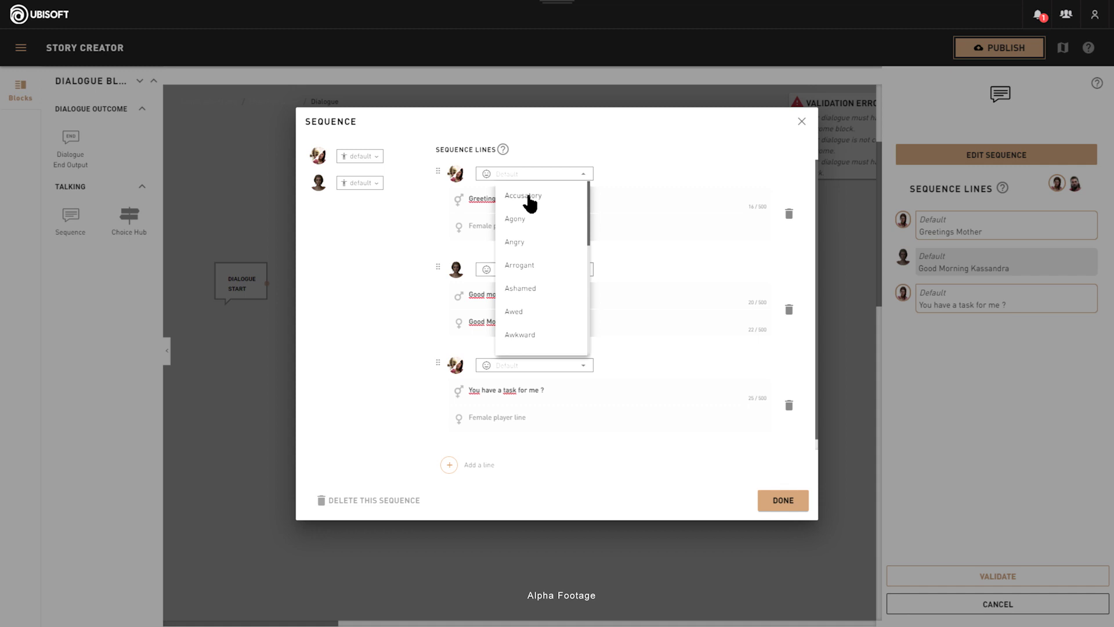
scroll(532, 198, down, 2)
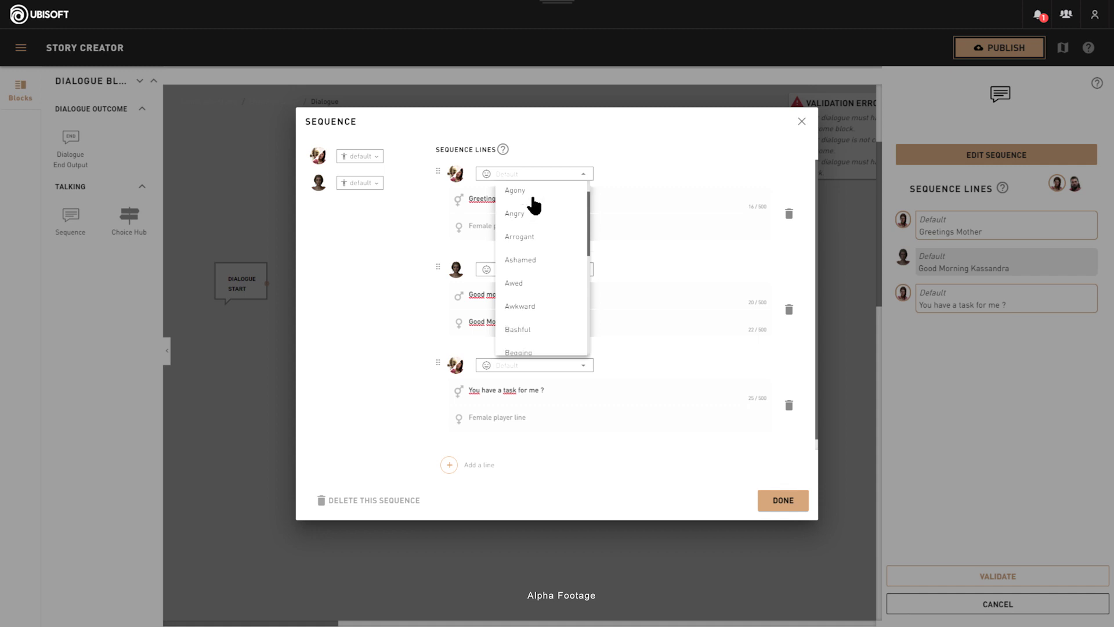
scroll(536, 245, down, 5)
click(532, 267)
click(539, 365)
scroll(536, 430, down, 5)
click(537, 514)
click(533, 269)
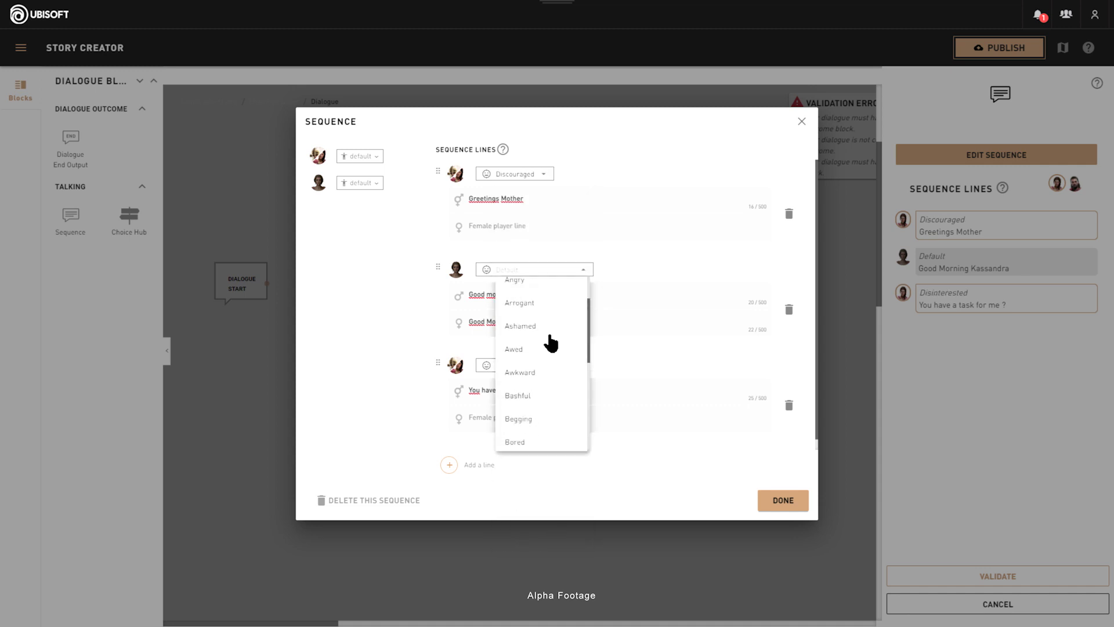
click(527, 328)
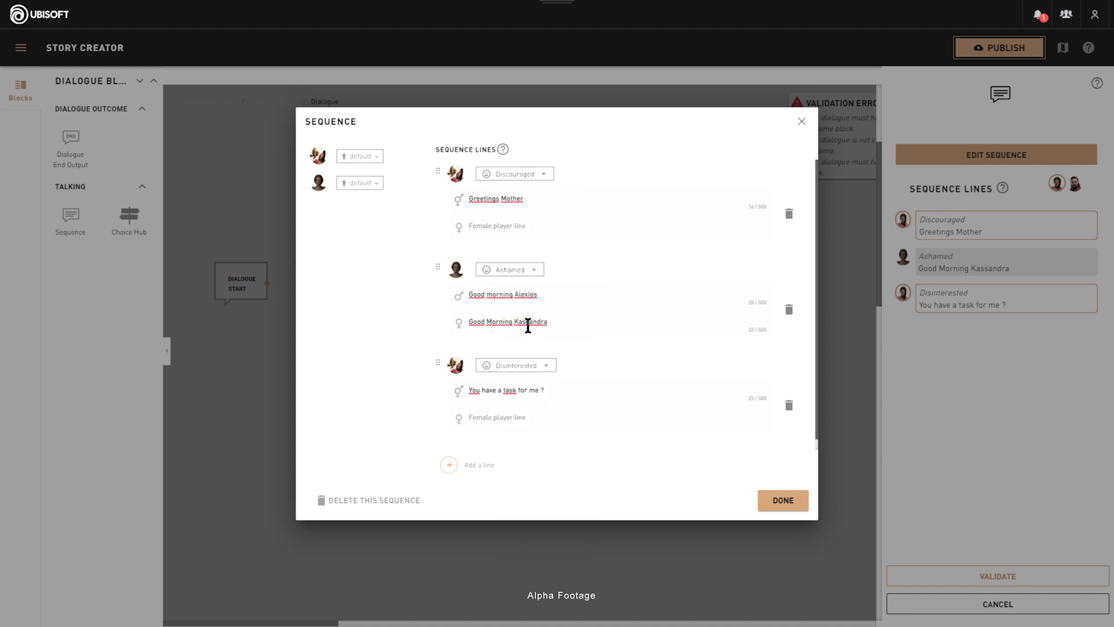
- Add Myrrine's fourth line 'I want you to kill Nikolaos' and finish the sequence
click(457, 465)
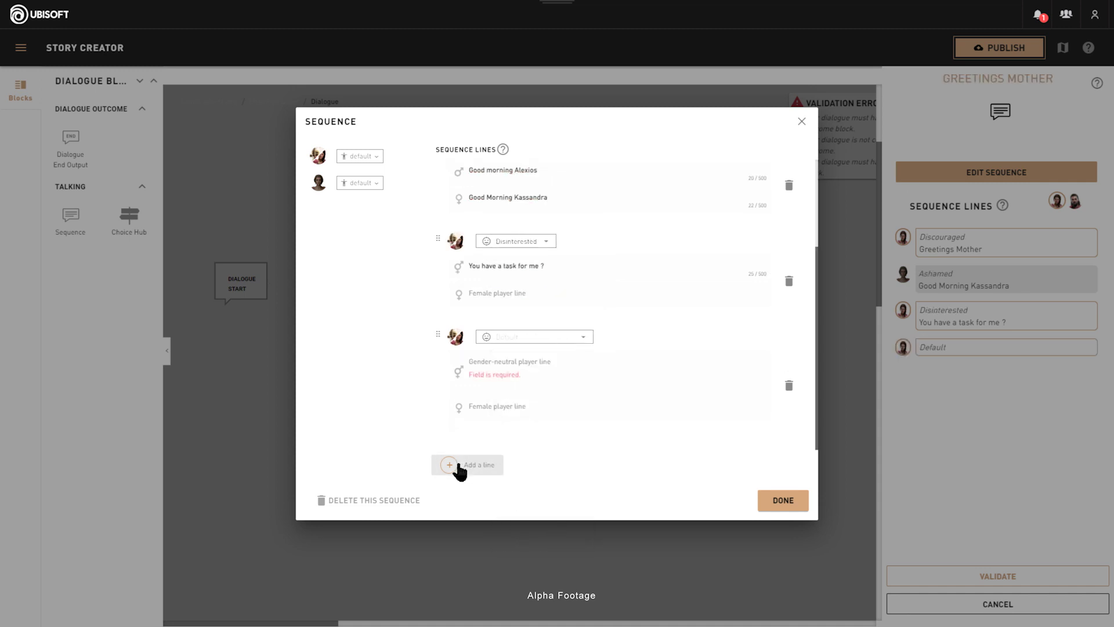
click(456, 338)
click(508, 366)
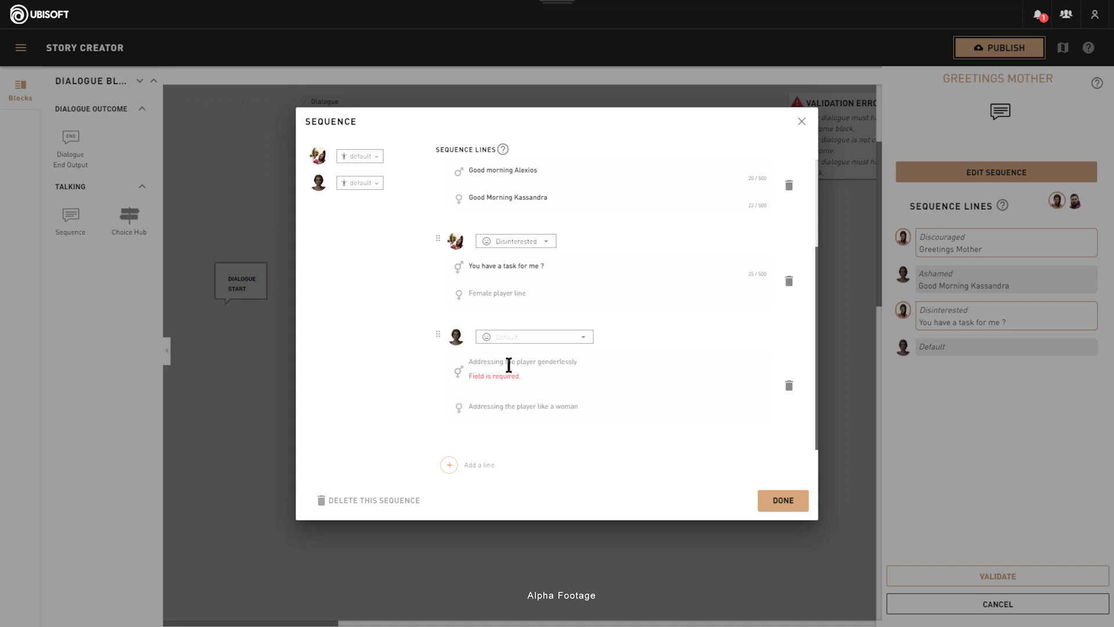
text(I want you to kill Ni)
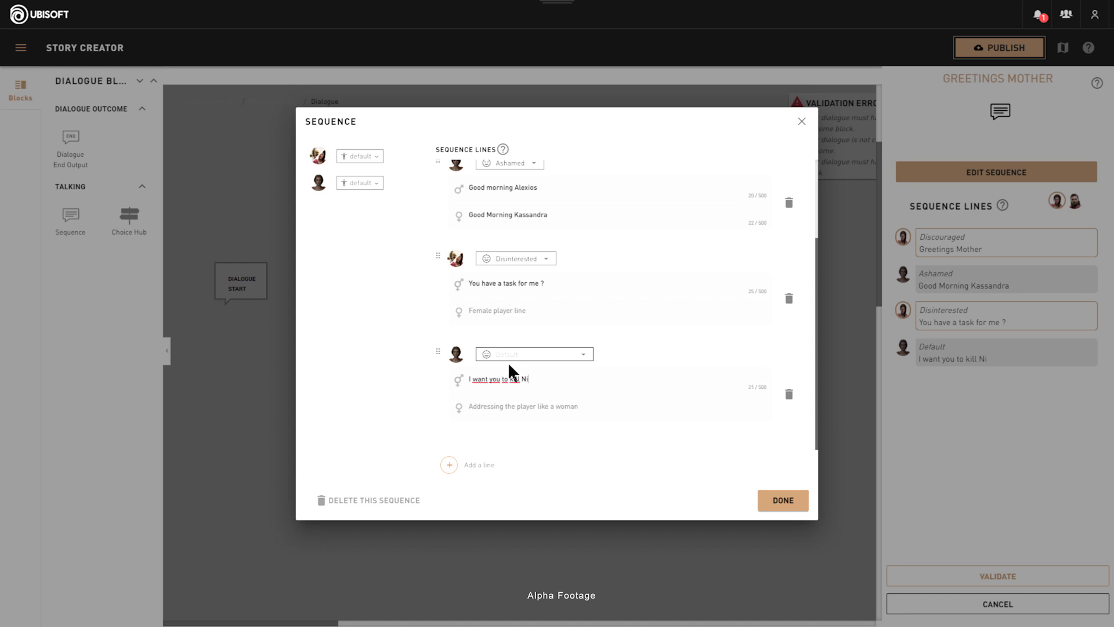
text(kolaos)
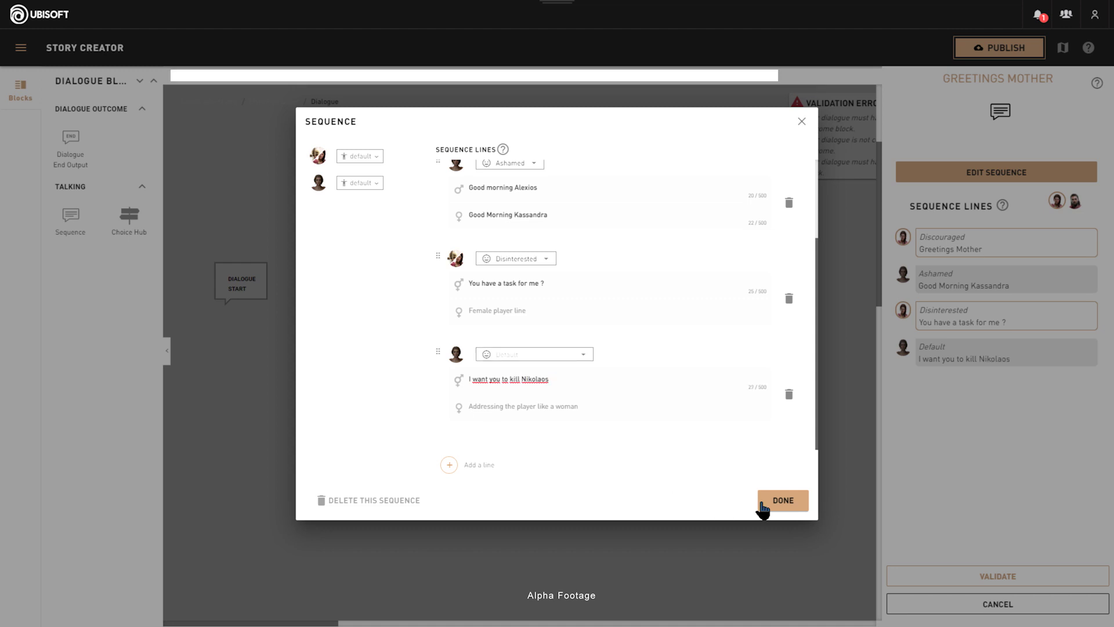
click(783, 500)
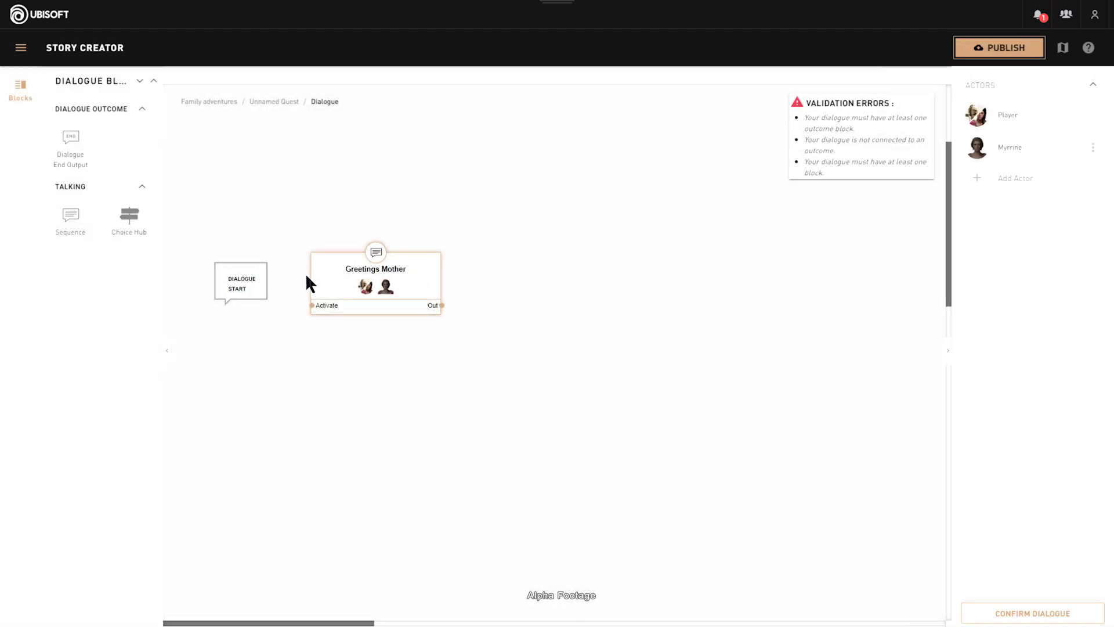
- Link Dialogue Start to Greetings Mother and add a choice hub: 'I'll do it' / 'I'll set him free'
drag(267, 283, 311, 305)
drag(128, 216, 557, 327)
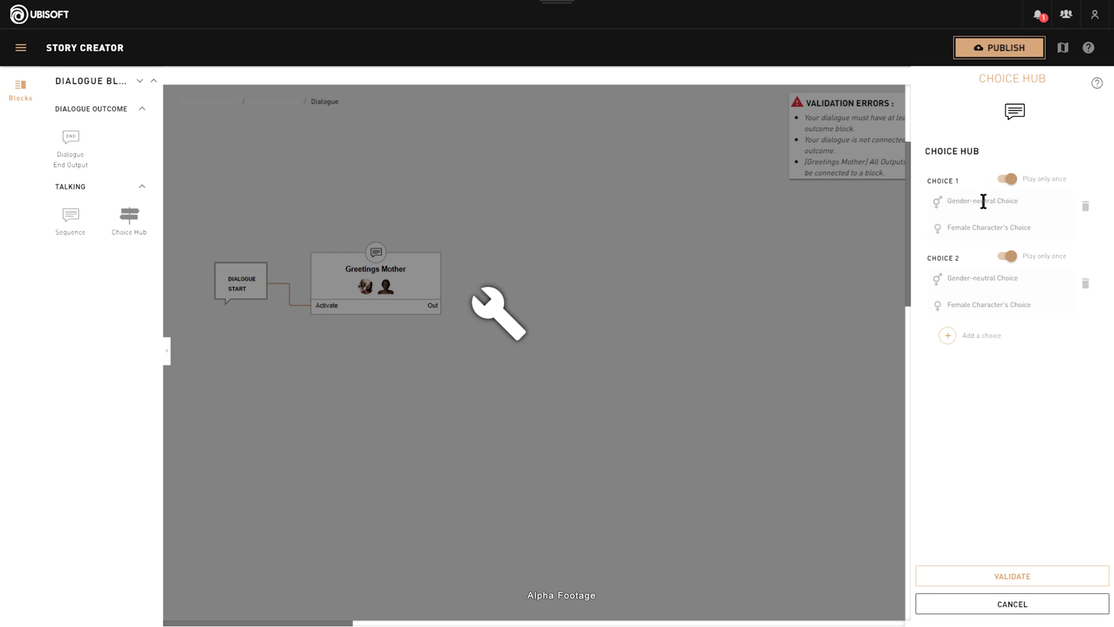
text(()
key(BackSpace)
text(him free)
click(1046, 582)
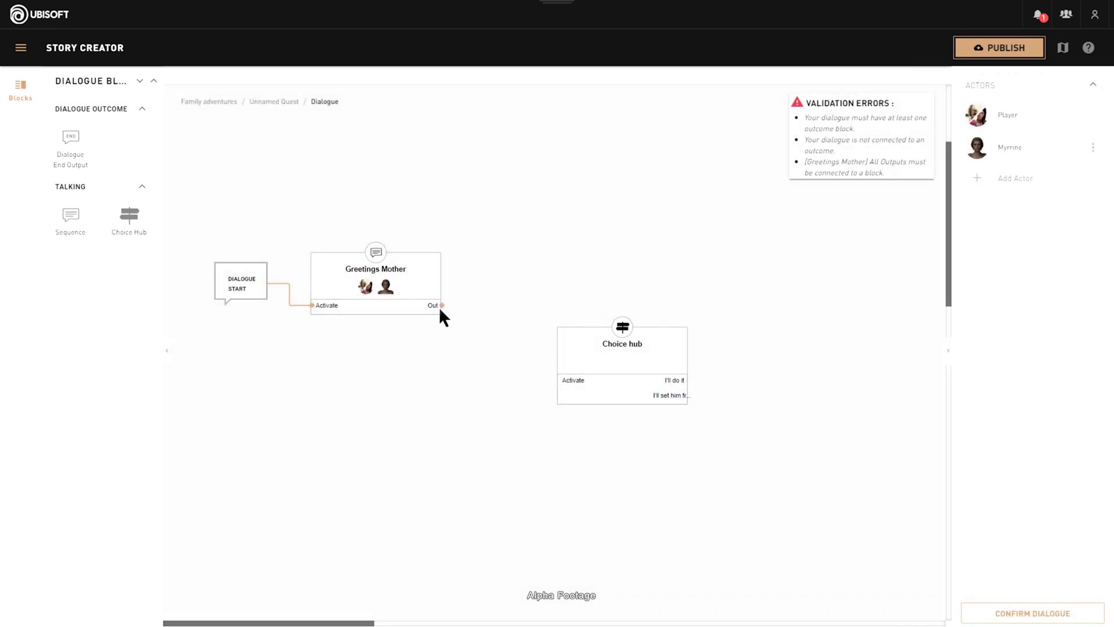
- Link Greetings Mother to the choice hub and route 'I'll do it' into a new 'I'll do' reply sequence
drag(439, 305, 556, 383)
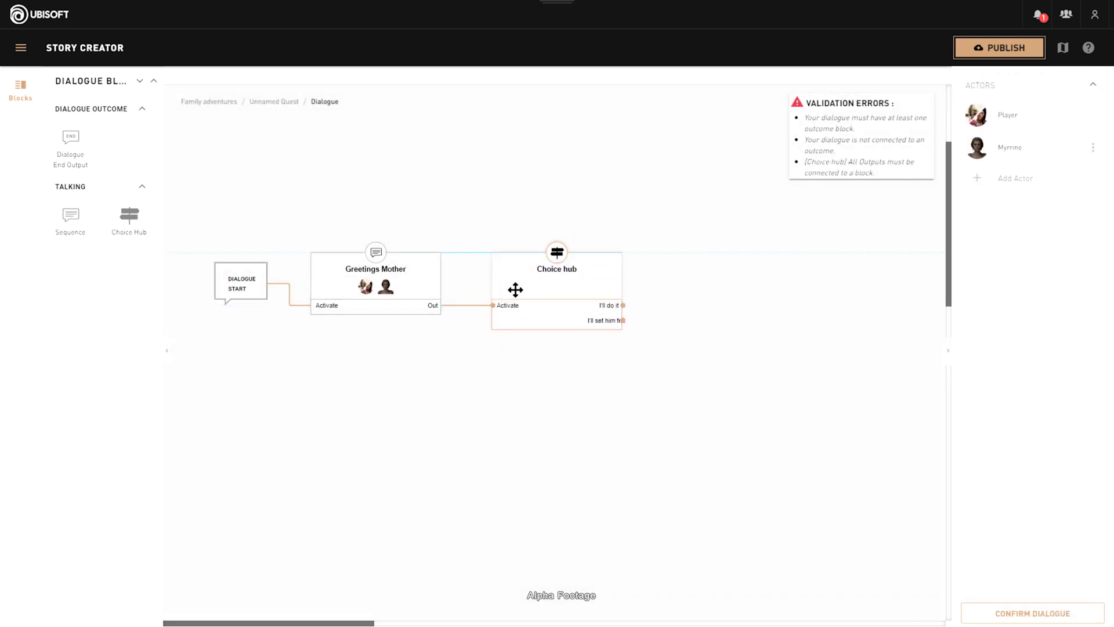
drag(74, 214, 746, 266)
click(986, 157)
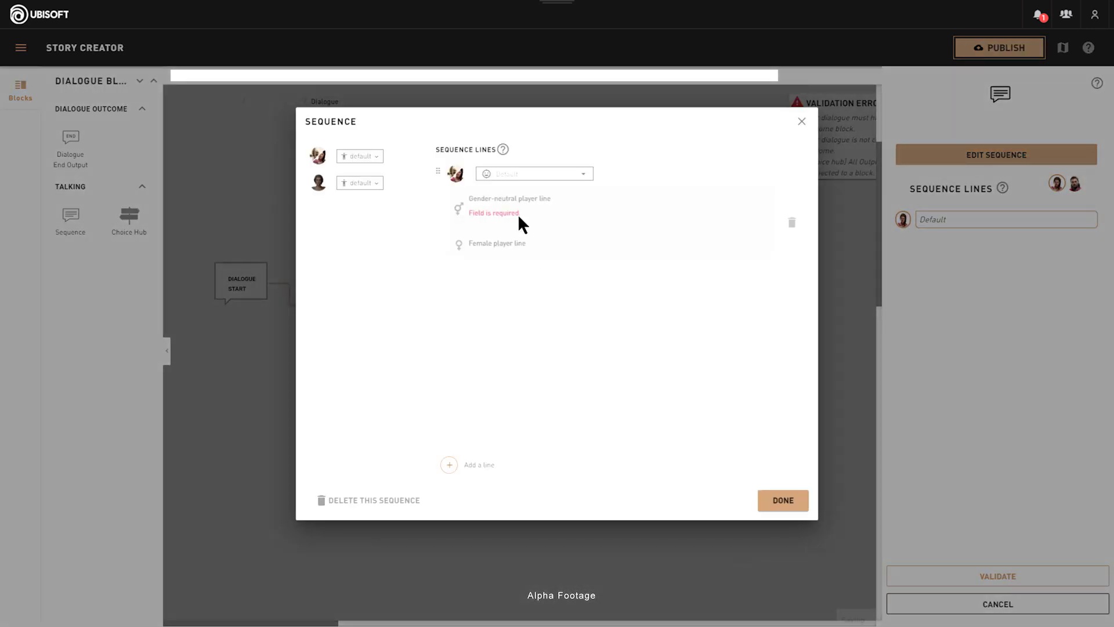
click(524, 201)
text(I'll do it with pleasure)
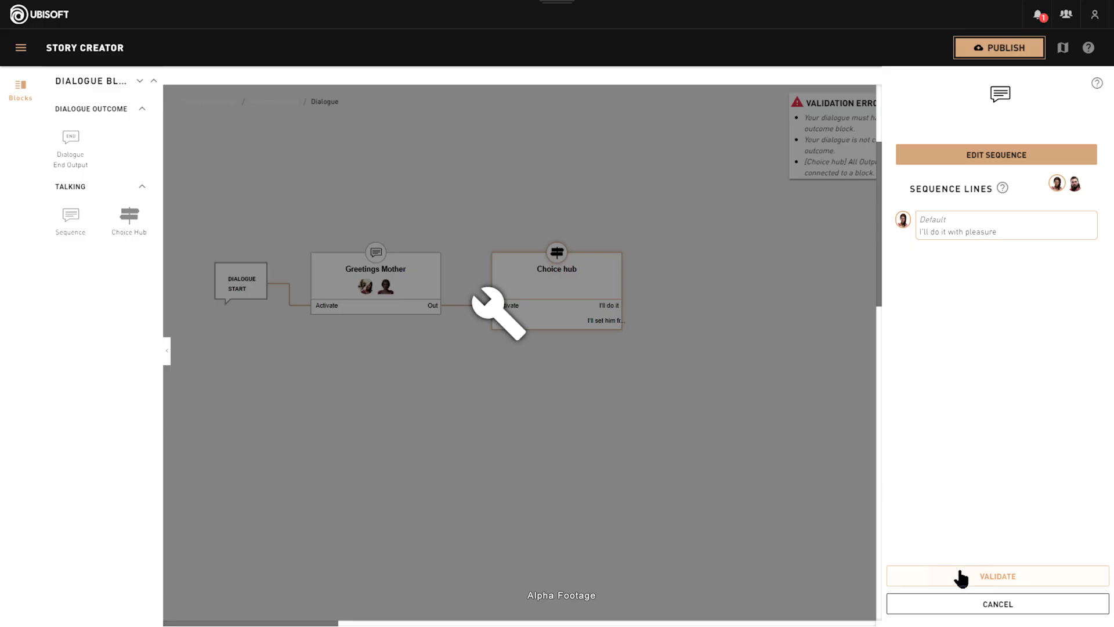
click(960, 576)
drag(622, 305, 694, 278)
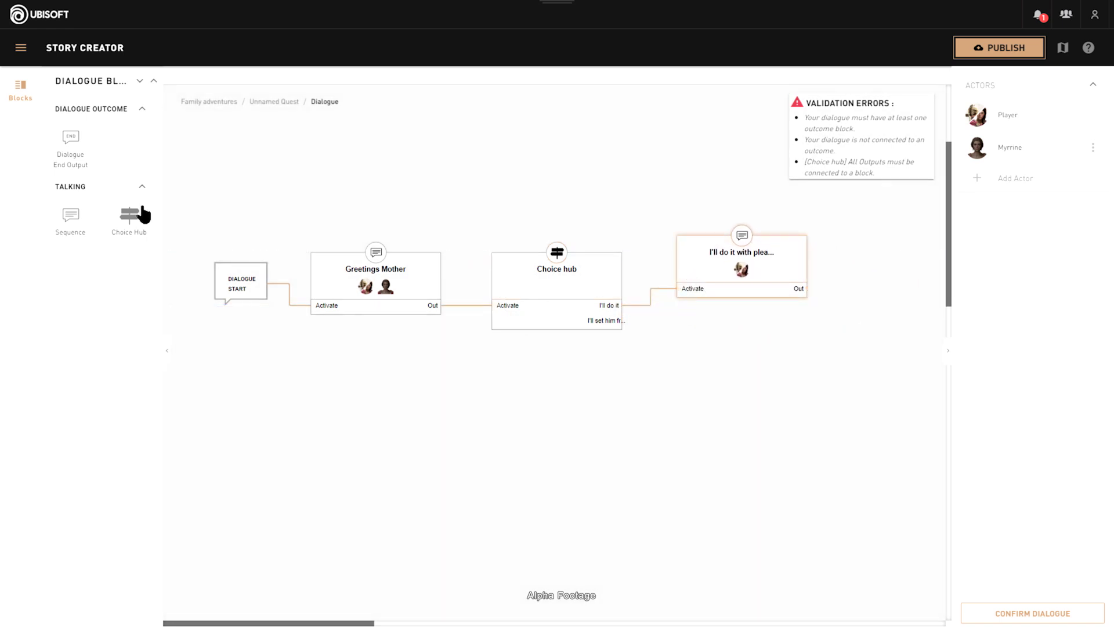
- Add a dialogue ending named Accept and connect the reply to it
drag(70, 137, 868, 294)
text(Accept)
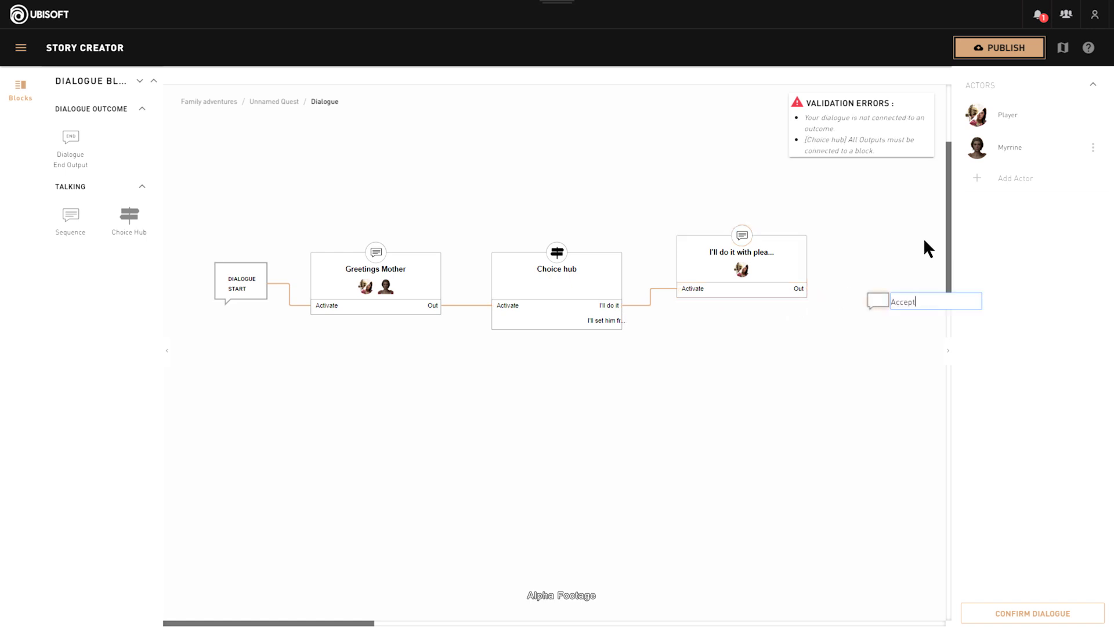
key(Return)
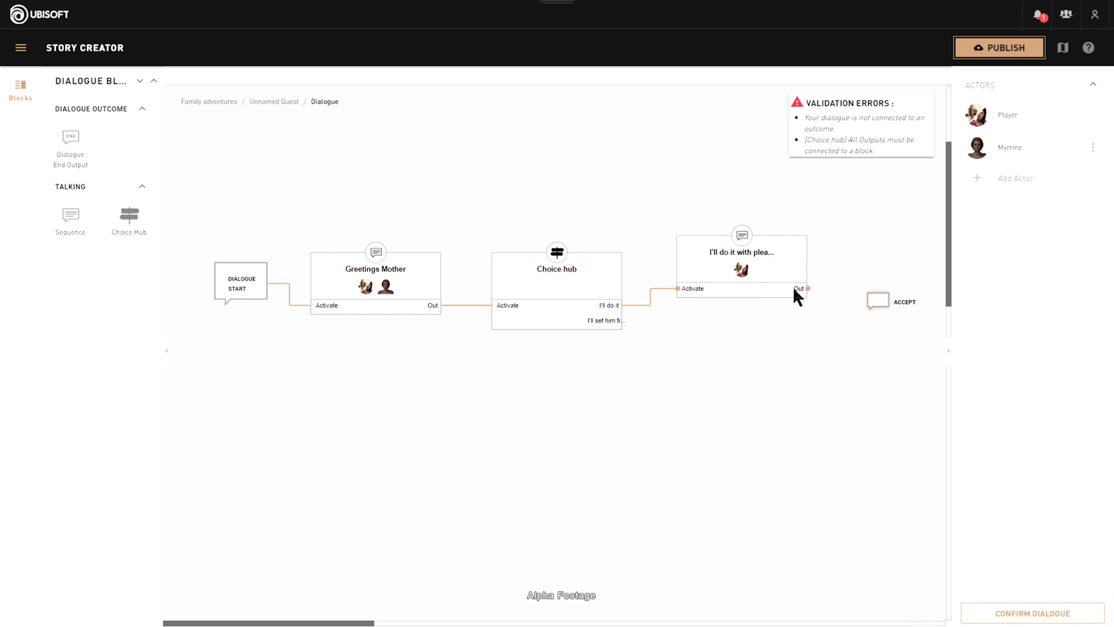
drag(807, 288, 867, 301)
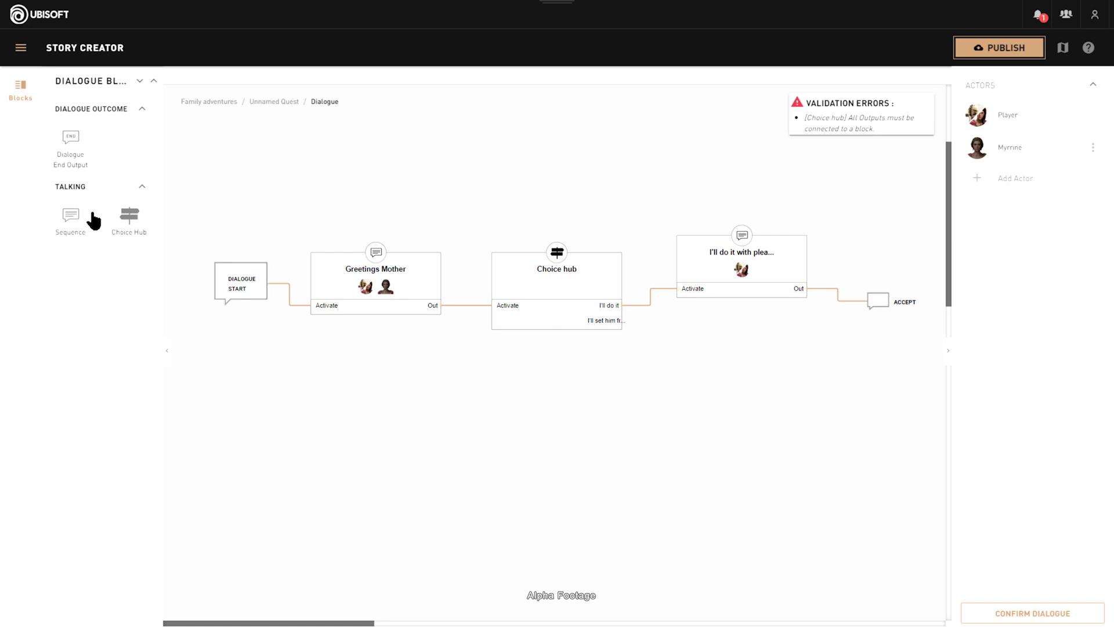
drag(75, 216, 721, 360)
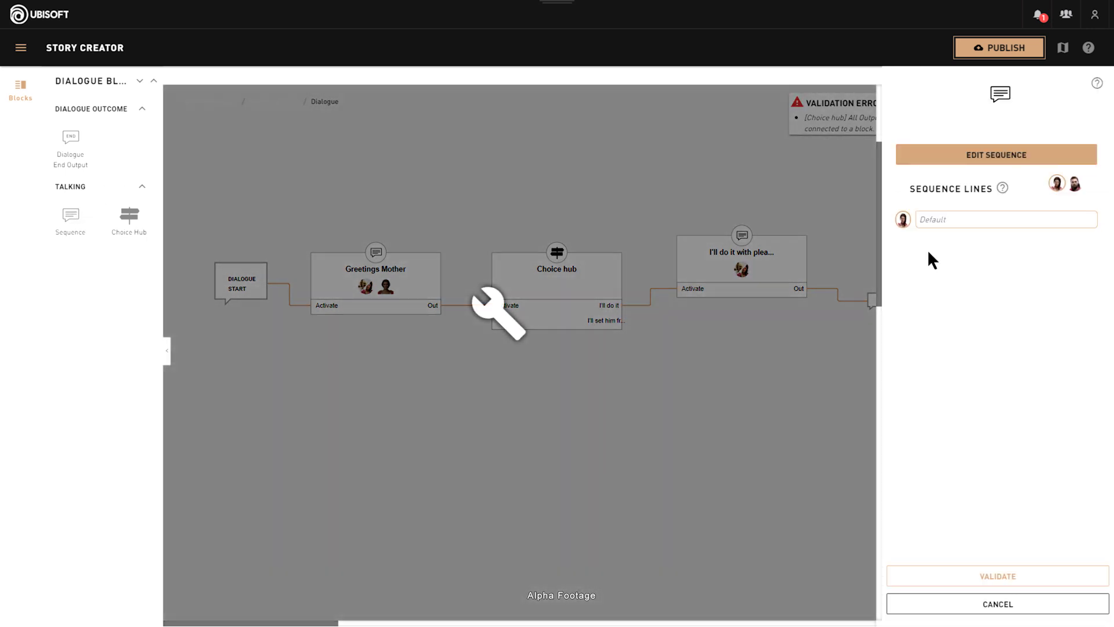
- Write an 'I'll help him' reply sequence and wire the second choice into it
click(983, 157)
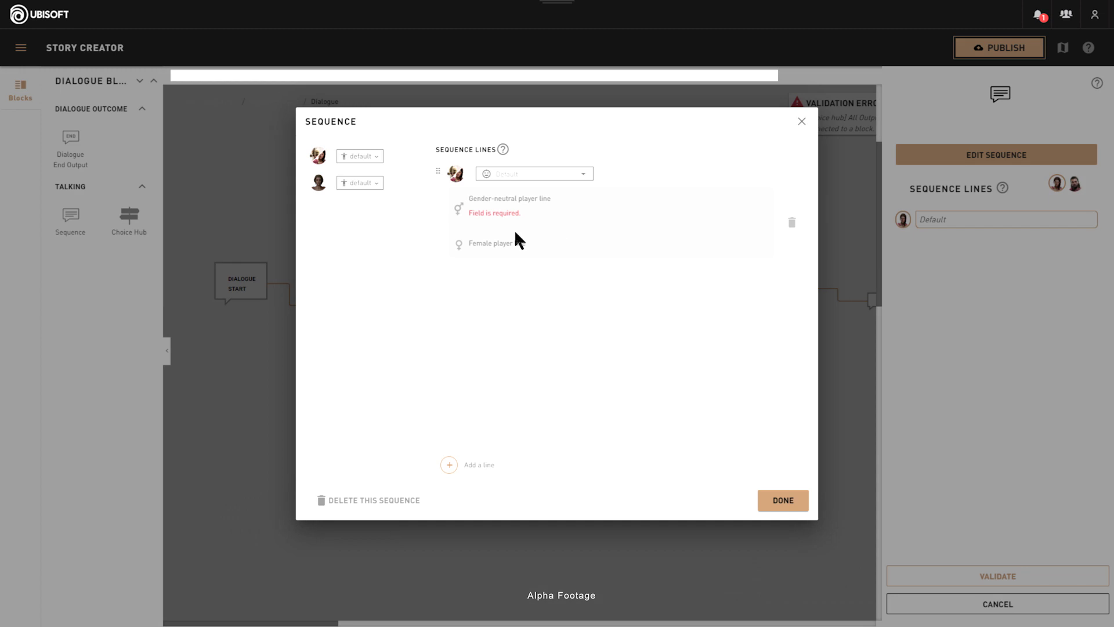
click(489, 203)
text(I'll he)
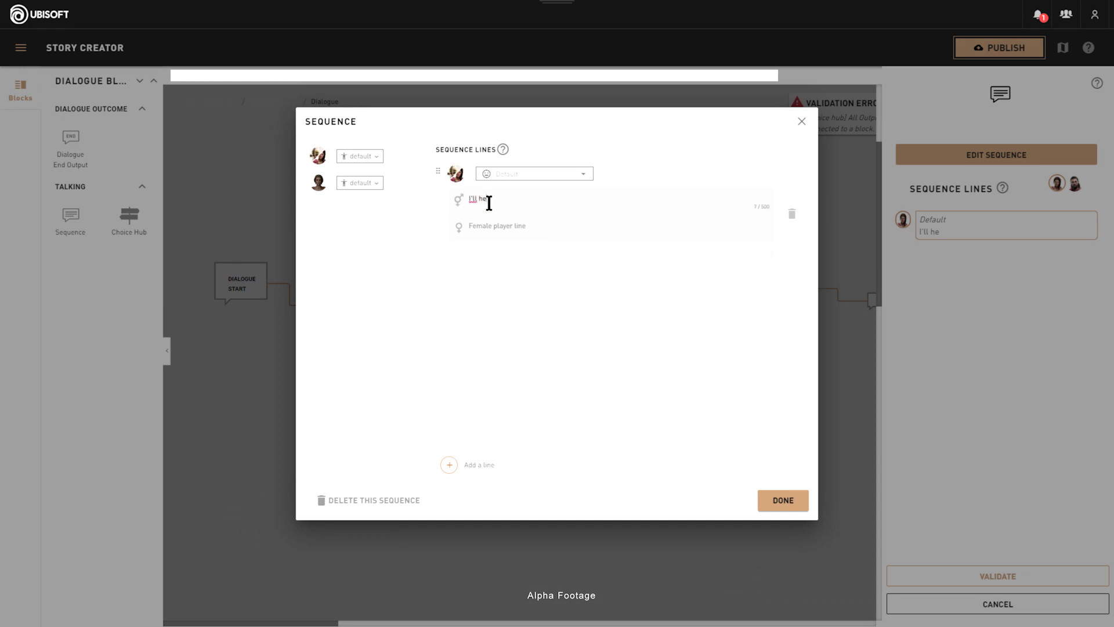
text(lp him)
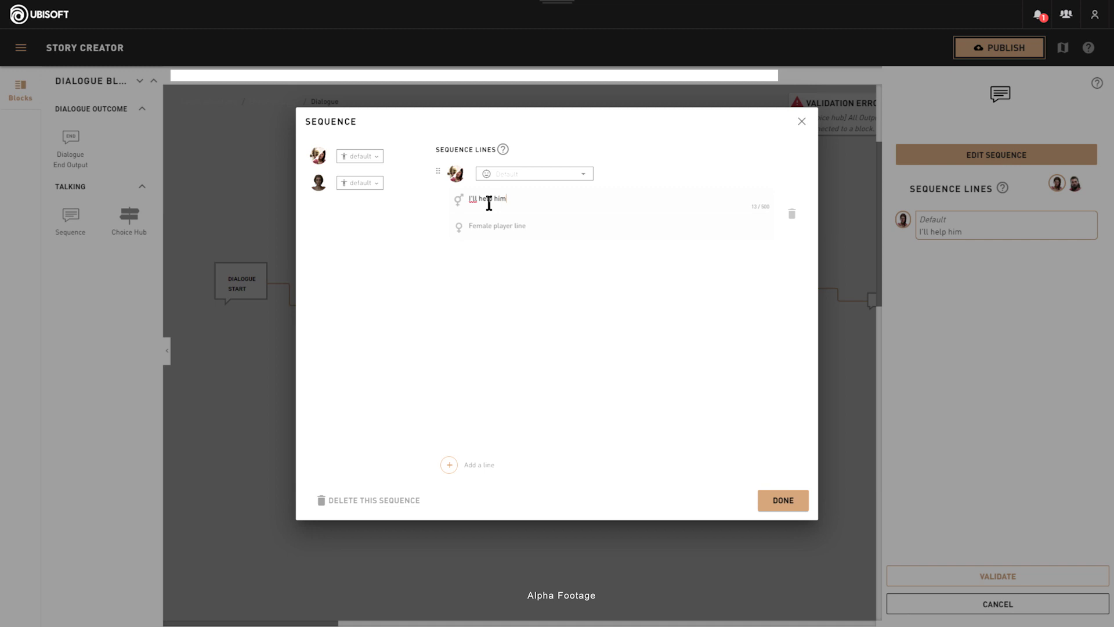
click(773, 502)
click(961, 579)
drag(623, 320, 721, 415)
drag(744, 388, 694, 355)
- Add a second dialogue ending linked from 'I'll help him' and begin naming it Help
drag(71, 139, 863, 400)
click(912, 402)
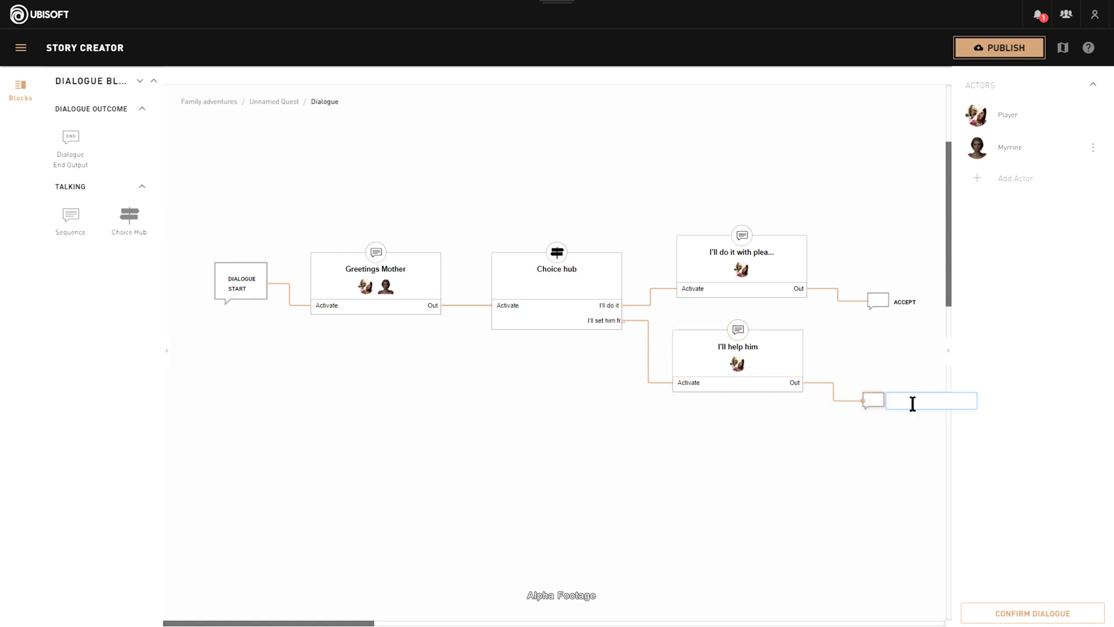
text(Hell)
- Name the second ending HELP and confirm the dialogue back on the quest graph
click(902, 459)
click(1014, 611)
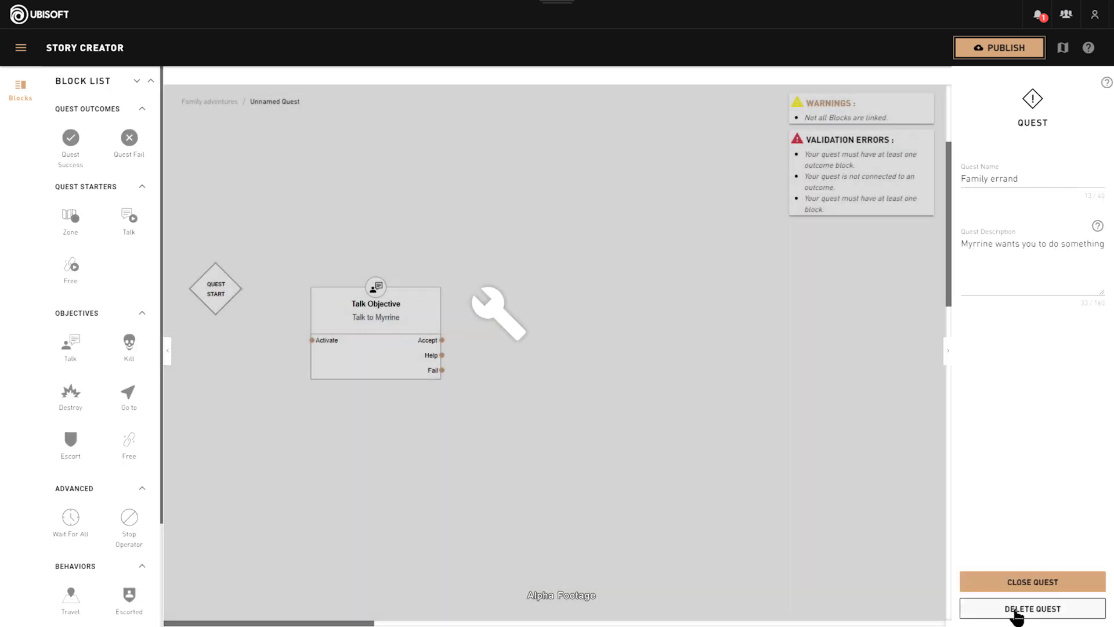
mouse_move(394, 277)
mouse_down()
mouse_move(391, 258)
mouse_move(381, 265)
mouse_up()
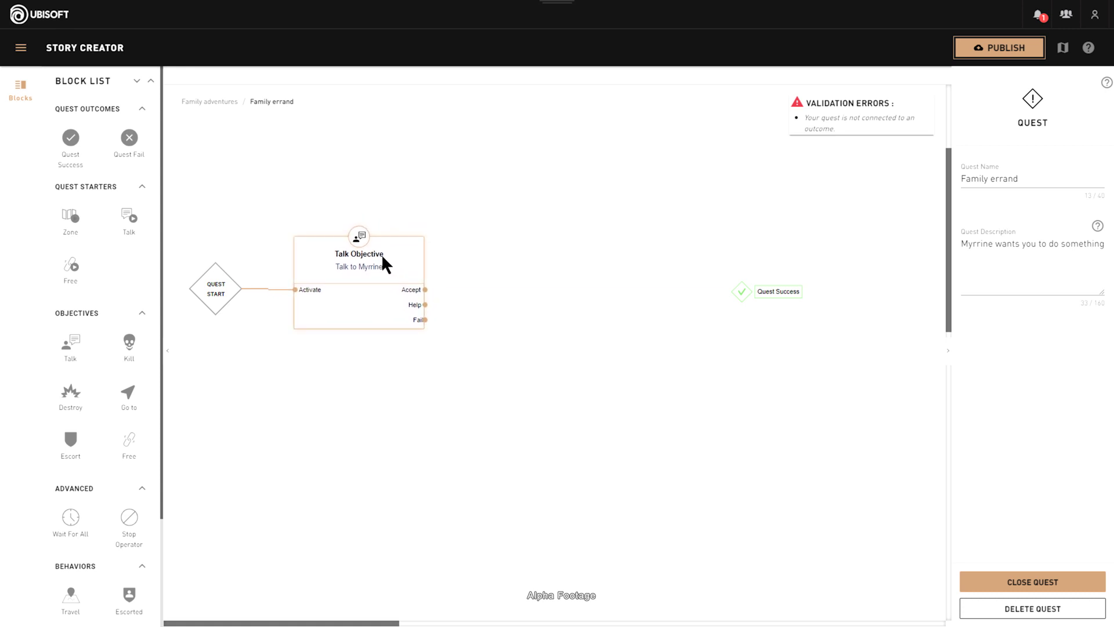
- Add a Kill objective titled Kill Nikolaos and begin choosing its target
drag(129, 345, 520, 278)
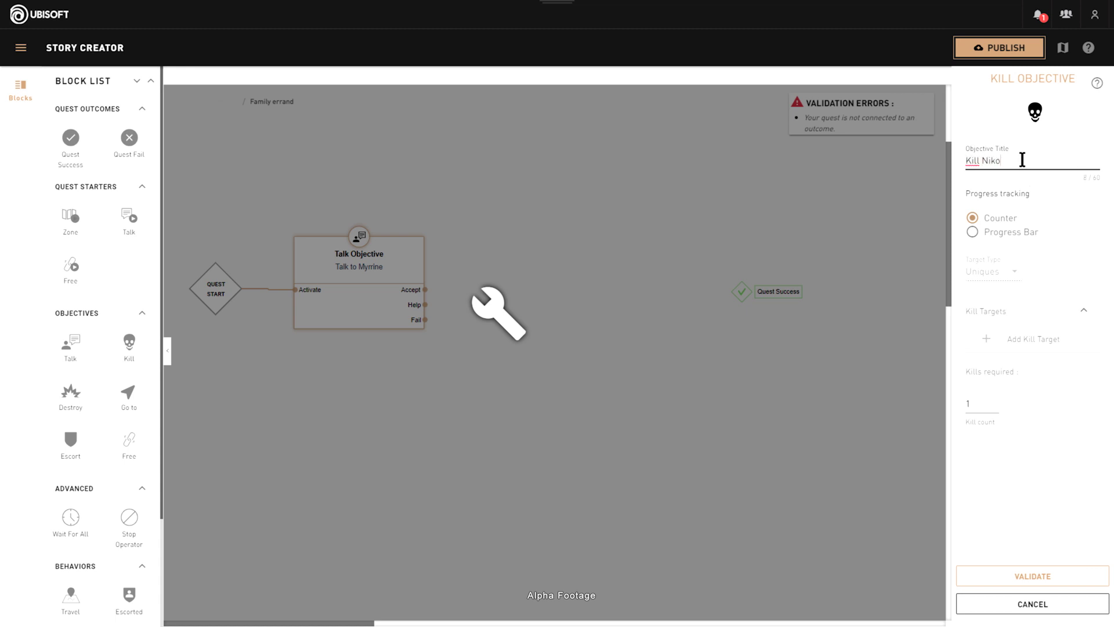
text(aos)
click(1008, 334)
- Pick the Nikolaos character template as the kill target
click(329, 82)
text(ni)
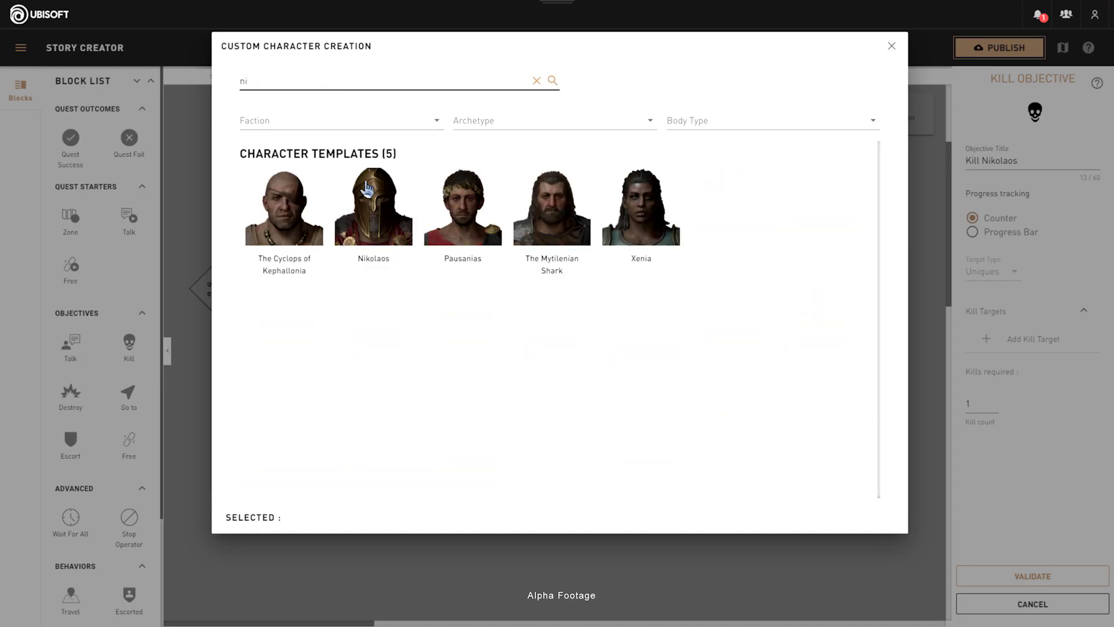
click(370, 203)
click(850, 511)
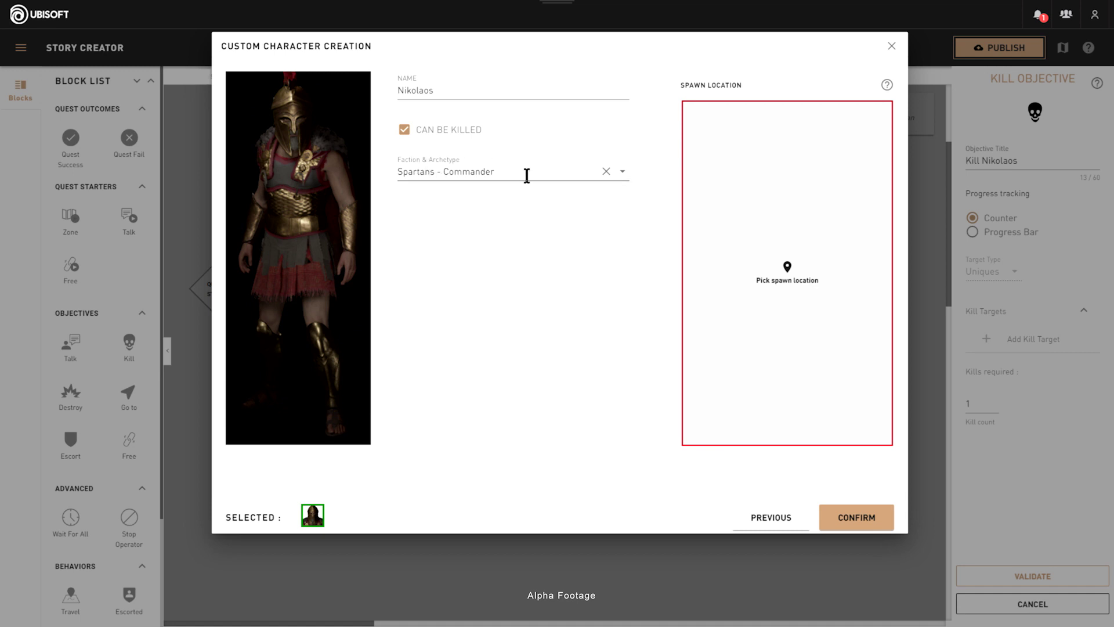
- Spawn Nikolaos on the western road and link Talk's Accept outcome to the Kill Objective
click(781, 270)
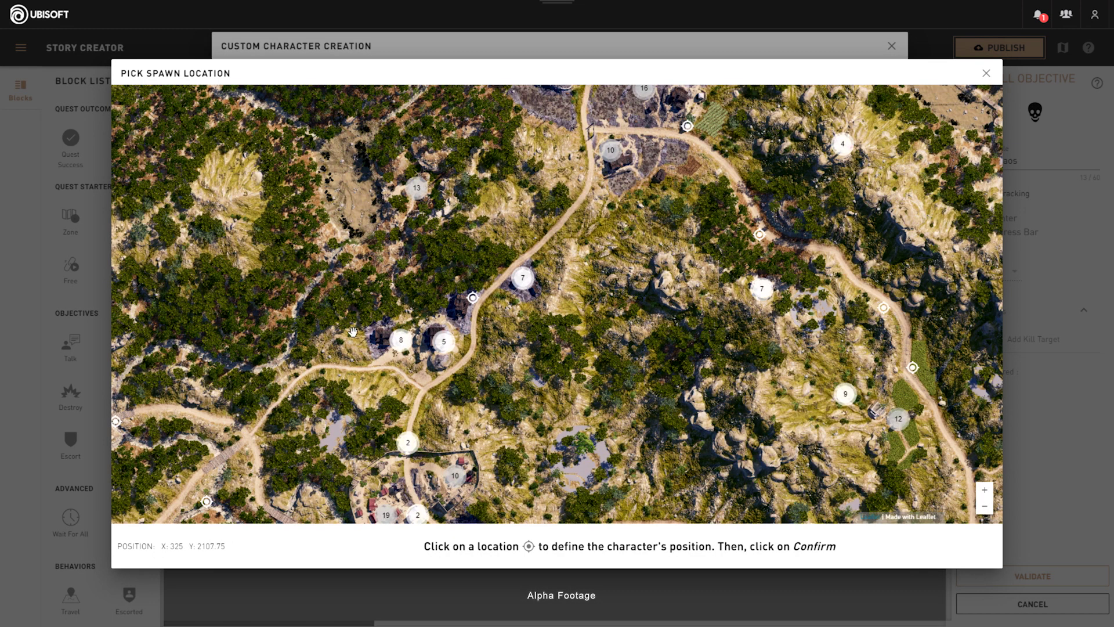
mouse_move(351, 329)
mouse_down()
mouse_move(550, 284)
mouse_move(546, 261)
mouse_up()
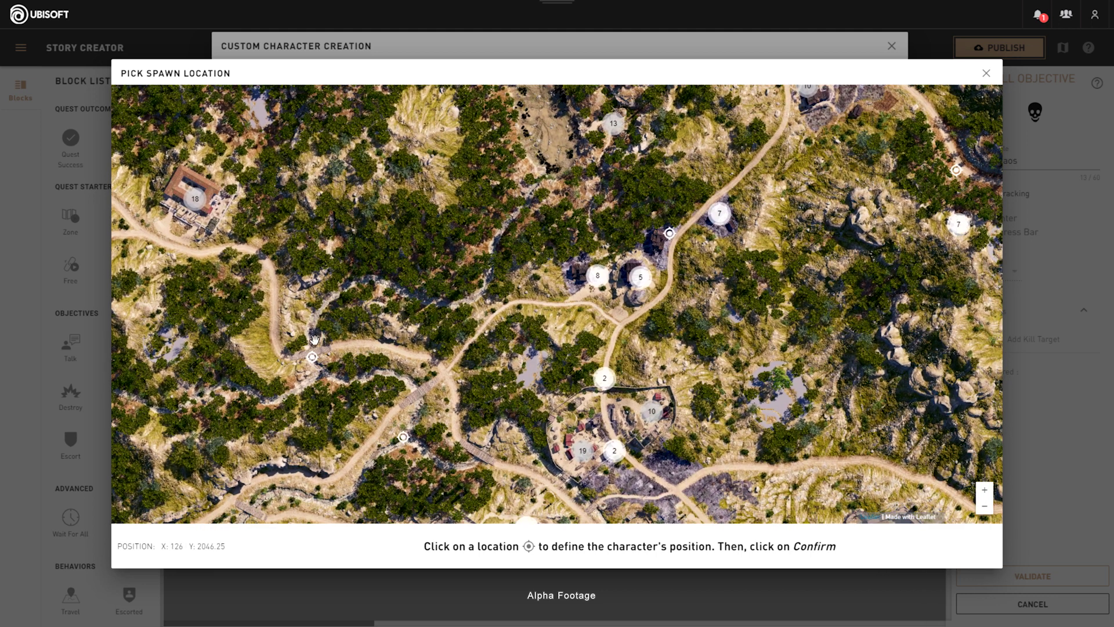
click(311, 358)
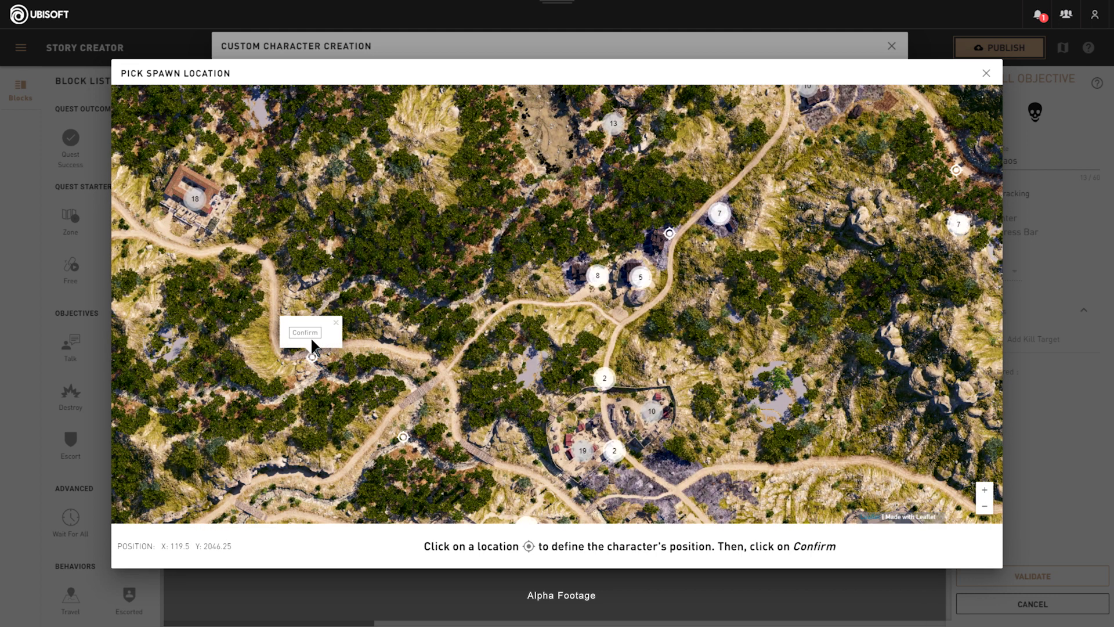
click(311, 333)
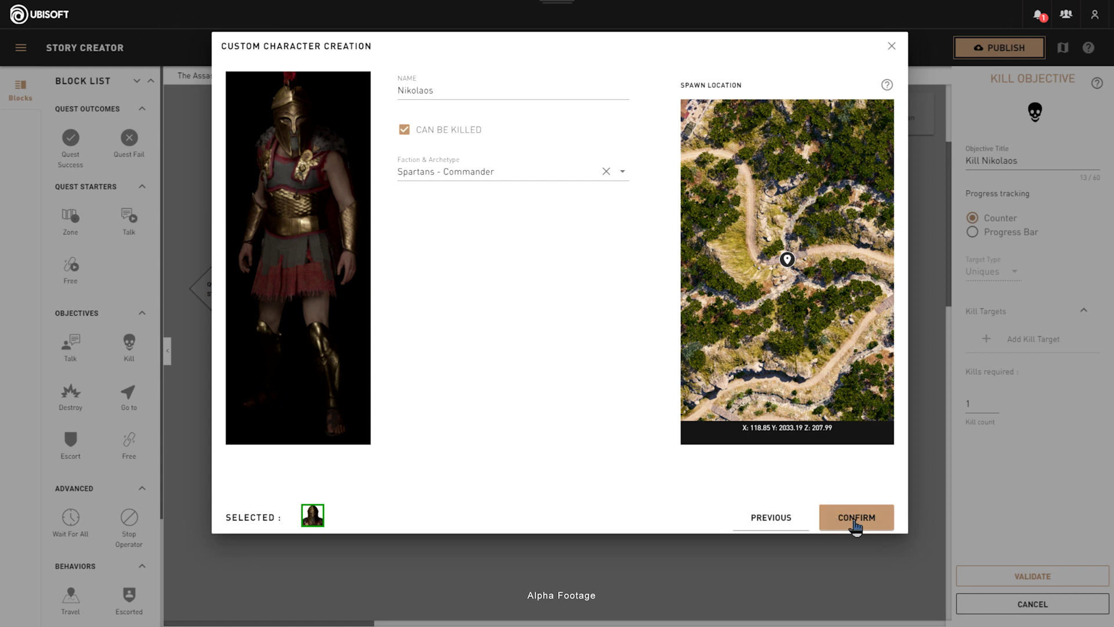
click(852, 520)
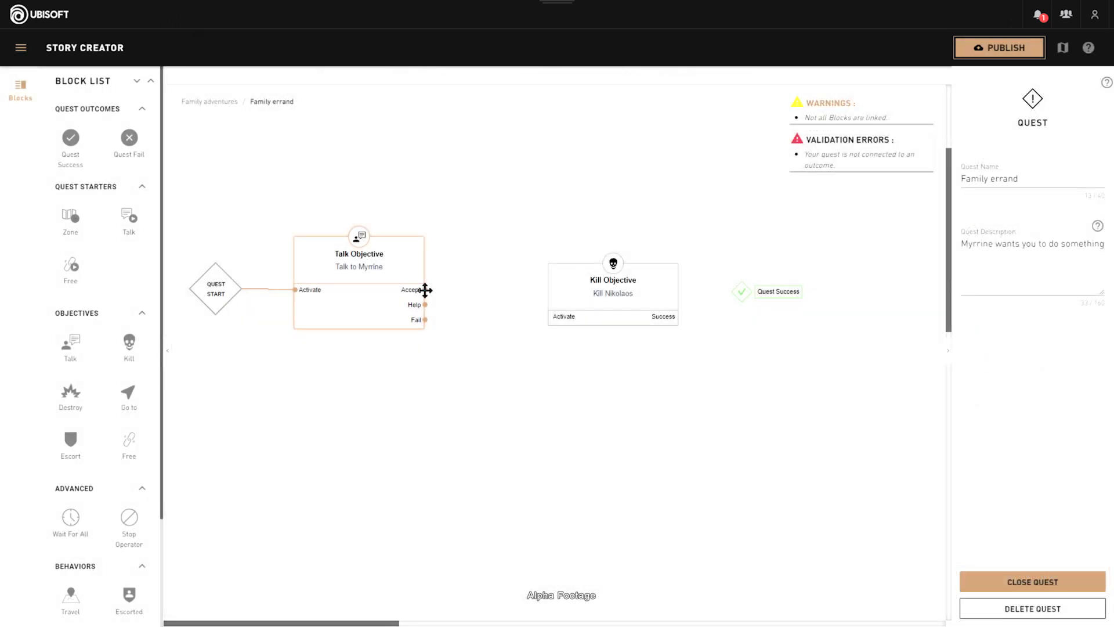
drag(427, 290, 564, 257)
drag(354, 297, 328, 296)
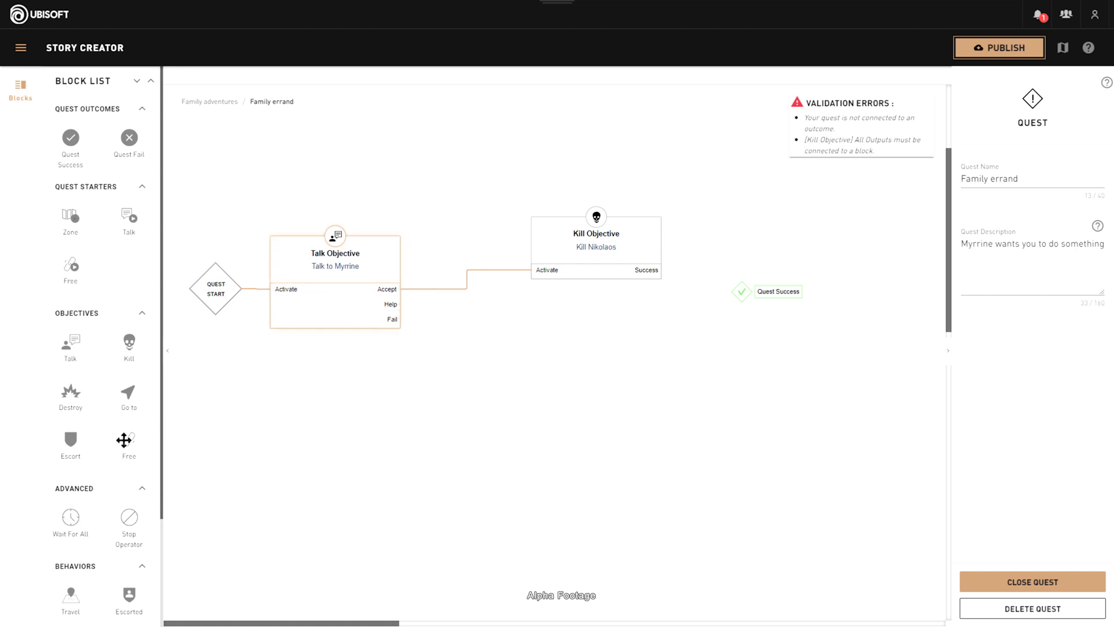
- Add a Free Nikolaos objective with Nikolaos as the prisoner
drag(127, 438, 466, 406)
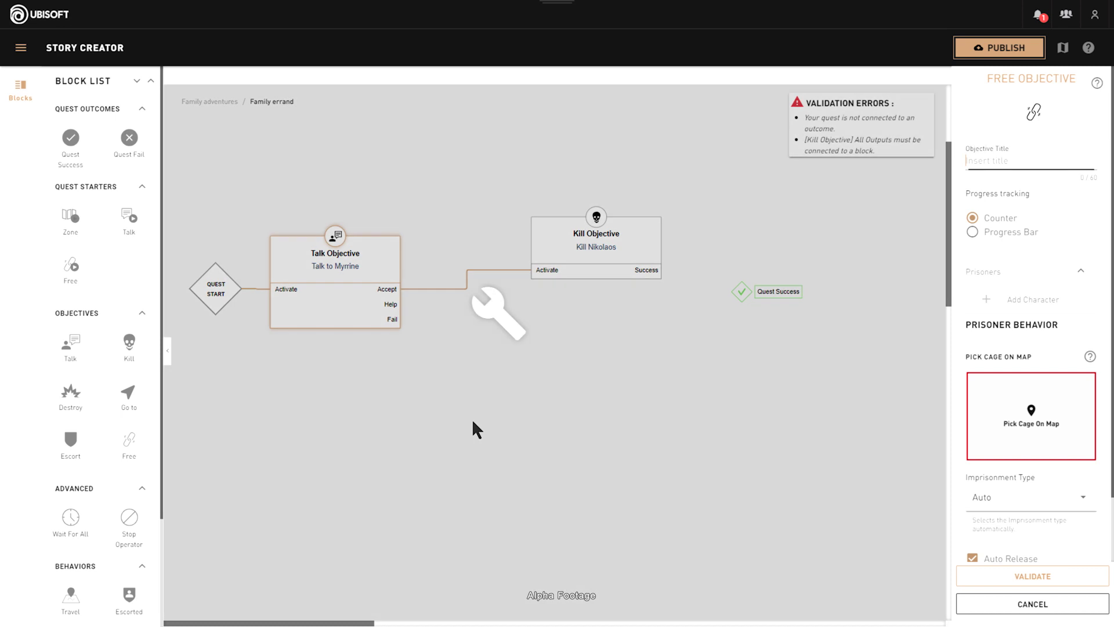
click(1006, 157)
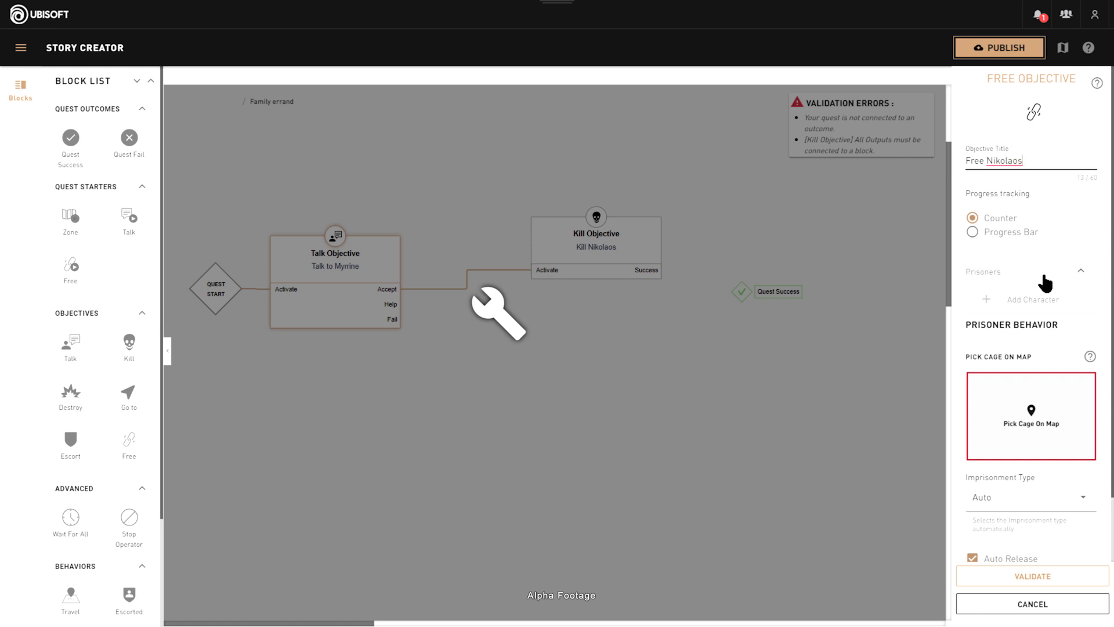
click(1025, 298)
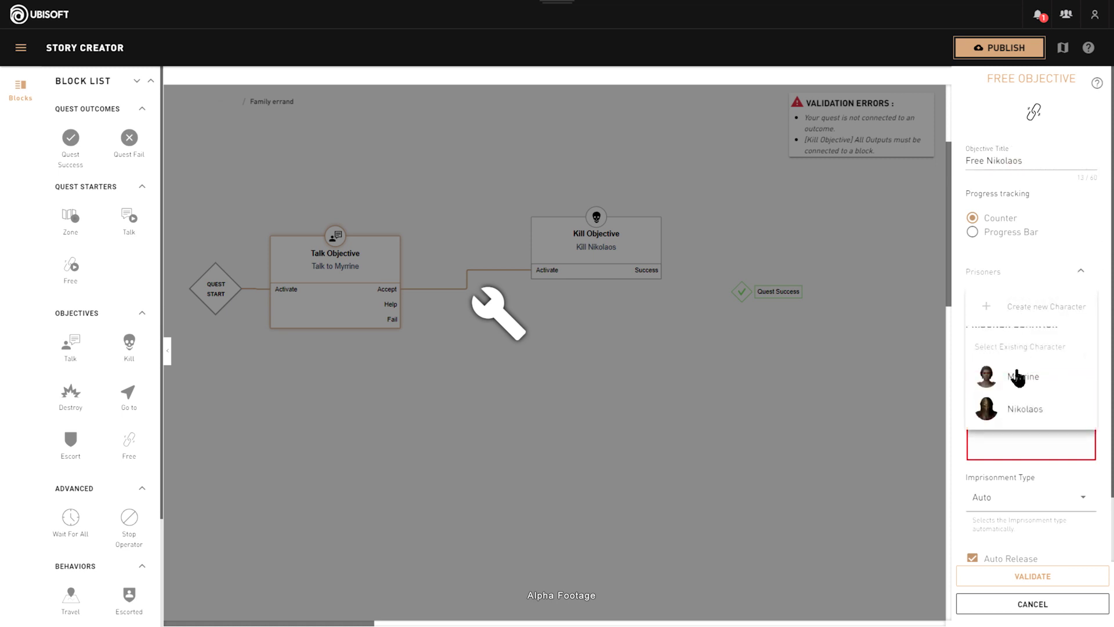
click(1019, 411)
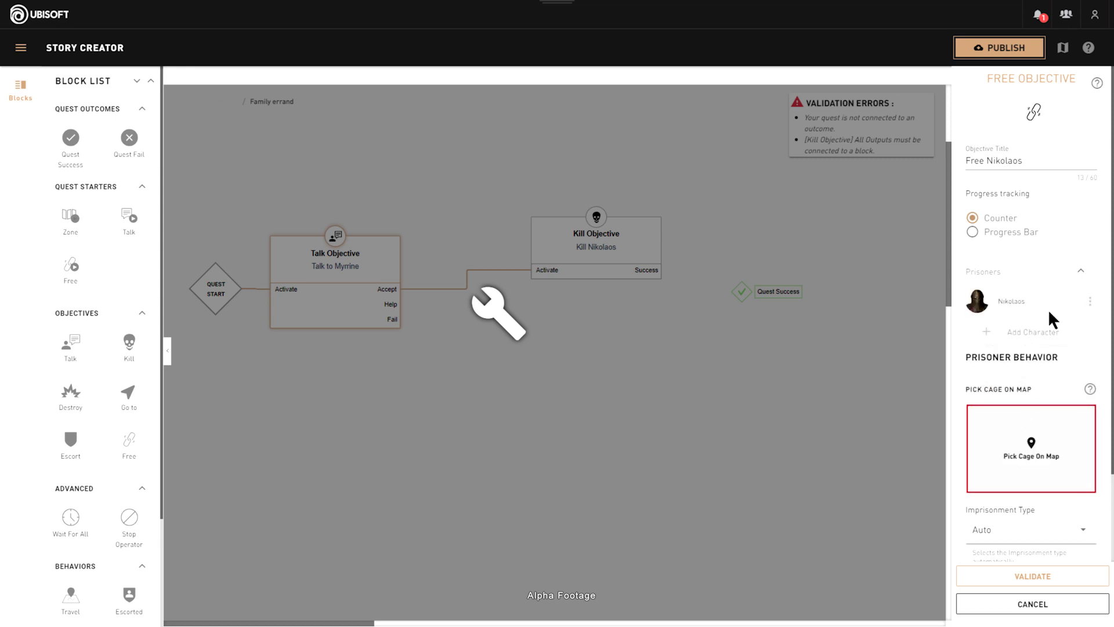
- Cage Nikolaos at X 362.59 Y 1939, held Standing, and save the objective
click(1009, 435)
scroll(630, 299, down, 2)
scroll(580, 246, up, 2)
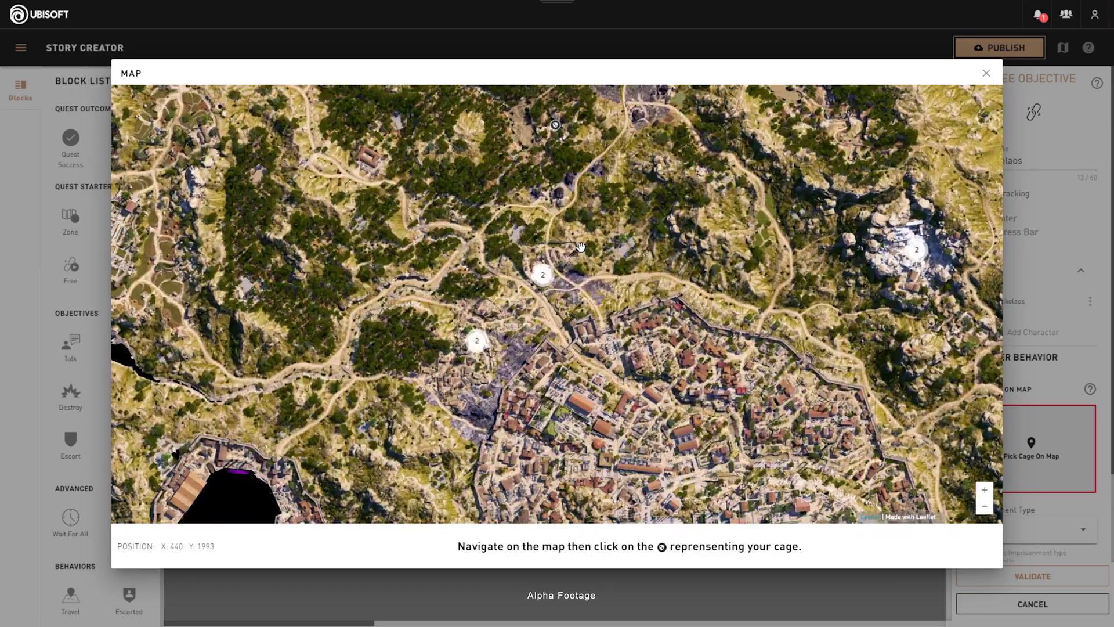
click(537, 280)
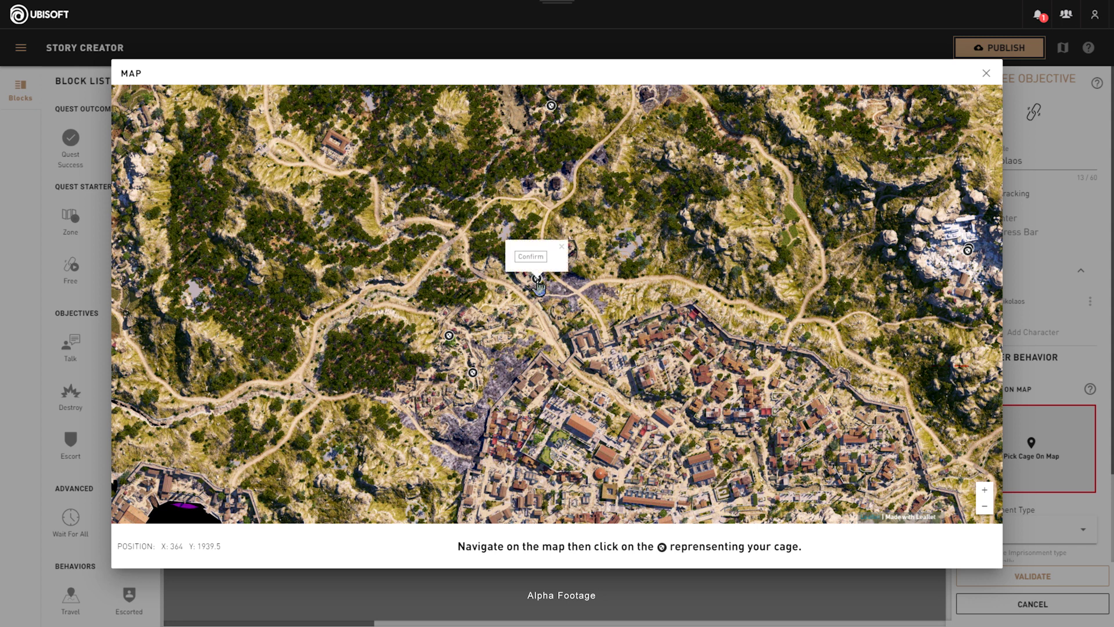
scroll(581, 252, down, 2)
scroll(576, 224, up, 2)
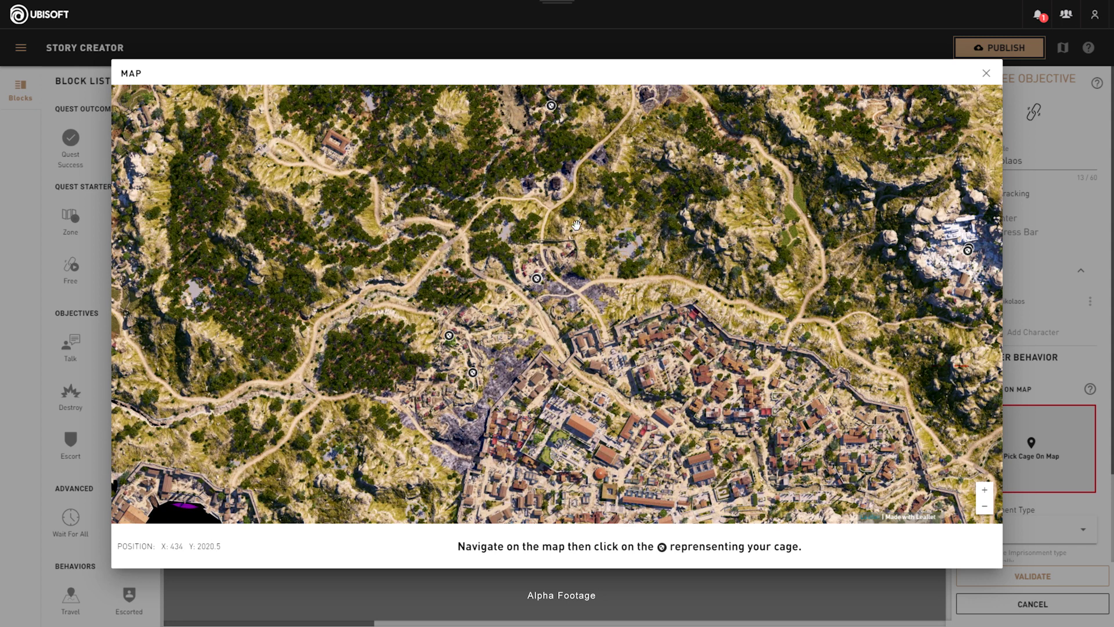
click(537, 283)
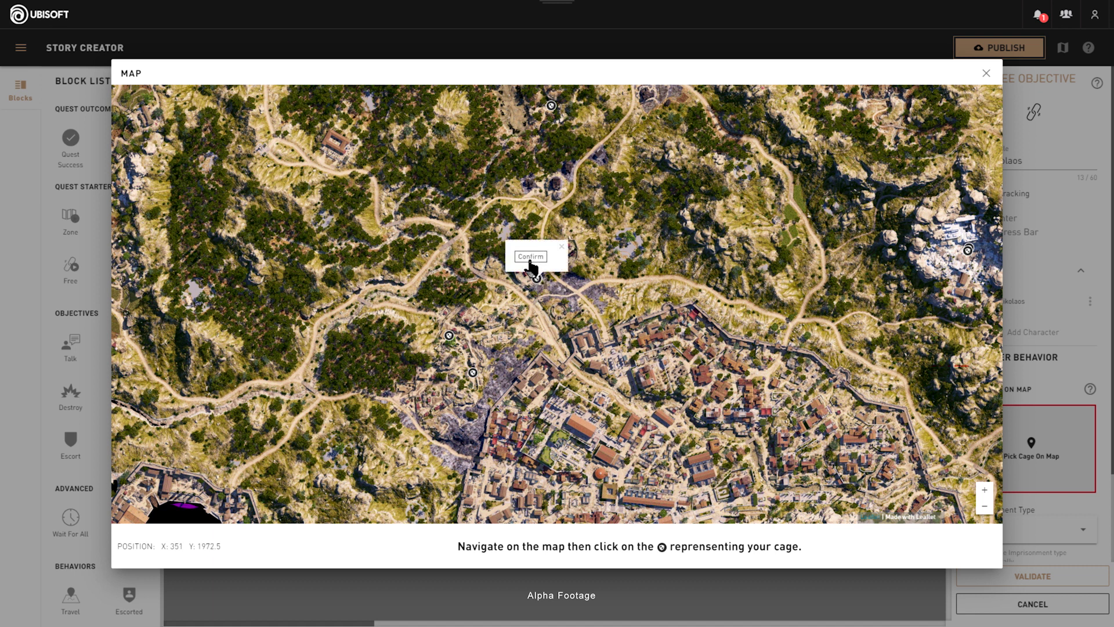
click(531, 257)
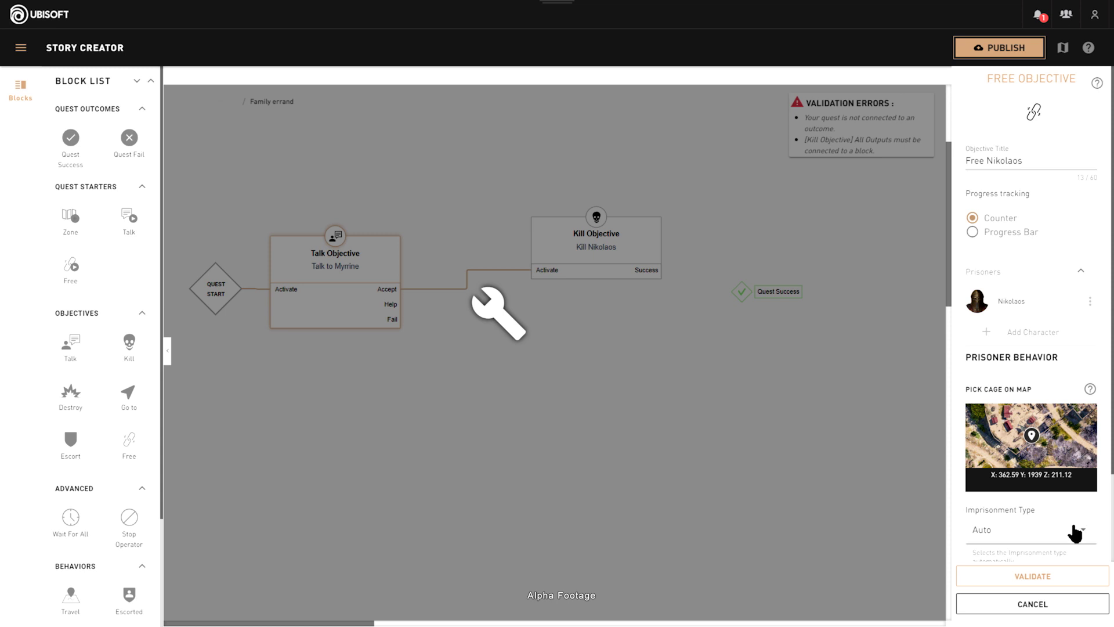
scroll(1047, 548, down, 1)
click(1052, 481)
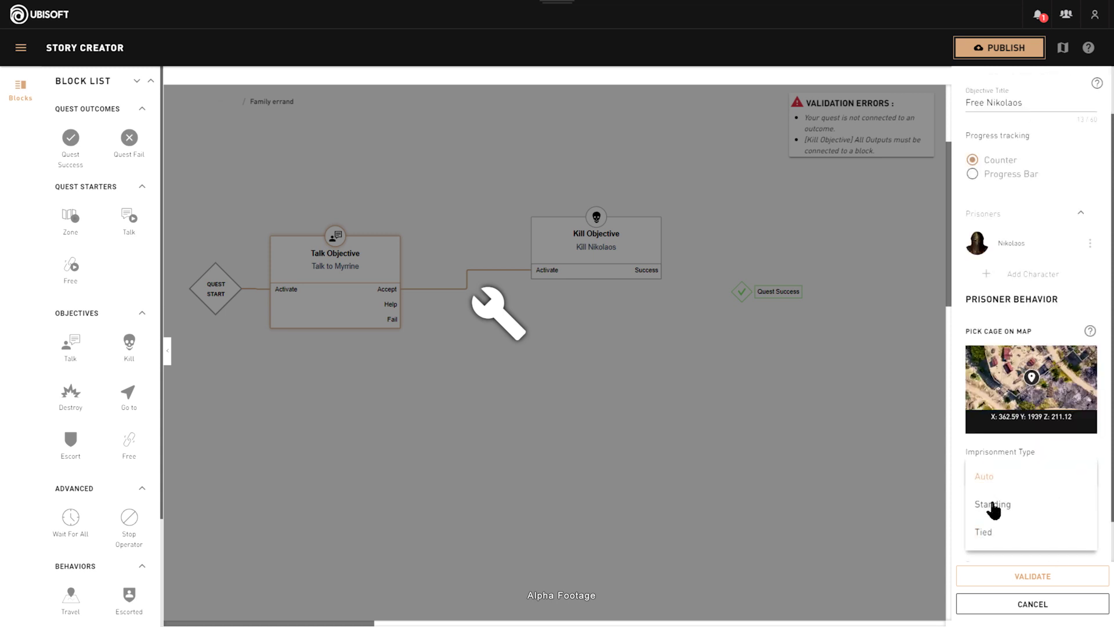
click(992, 507)
click(1032, 576)
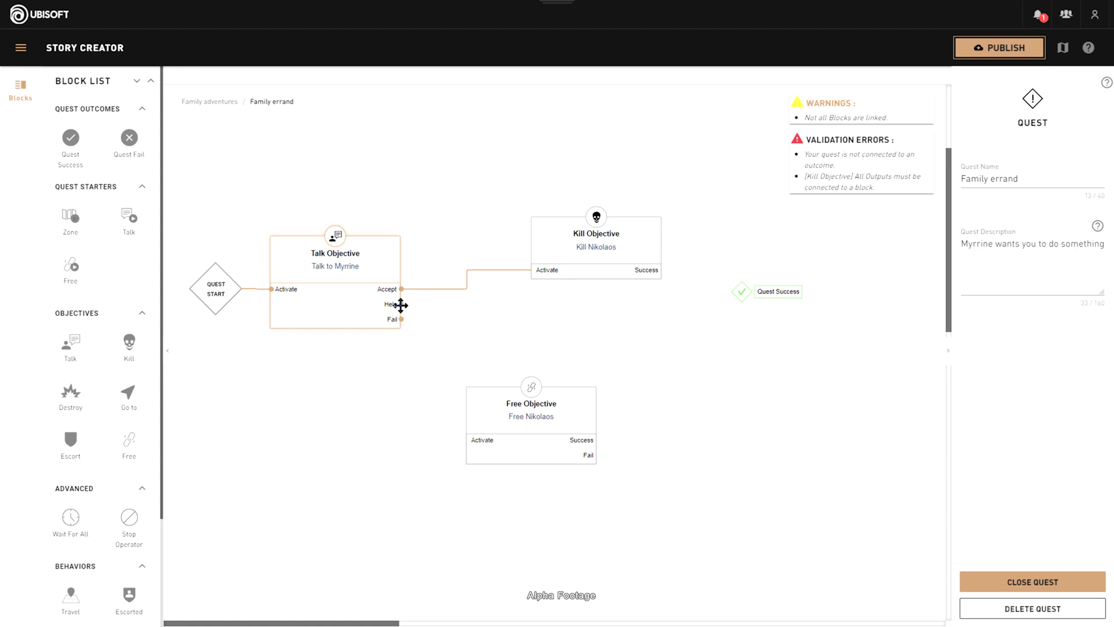
- Connect Talk's Help outcome to Free Objective's Activate and align Kill, Free and Quest Success
drag(446, 413, 563, 337)
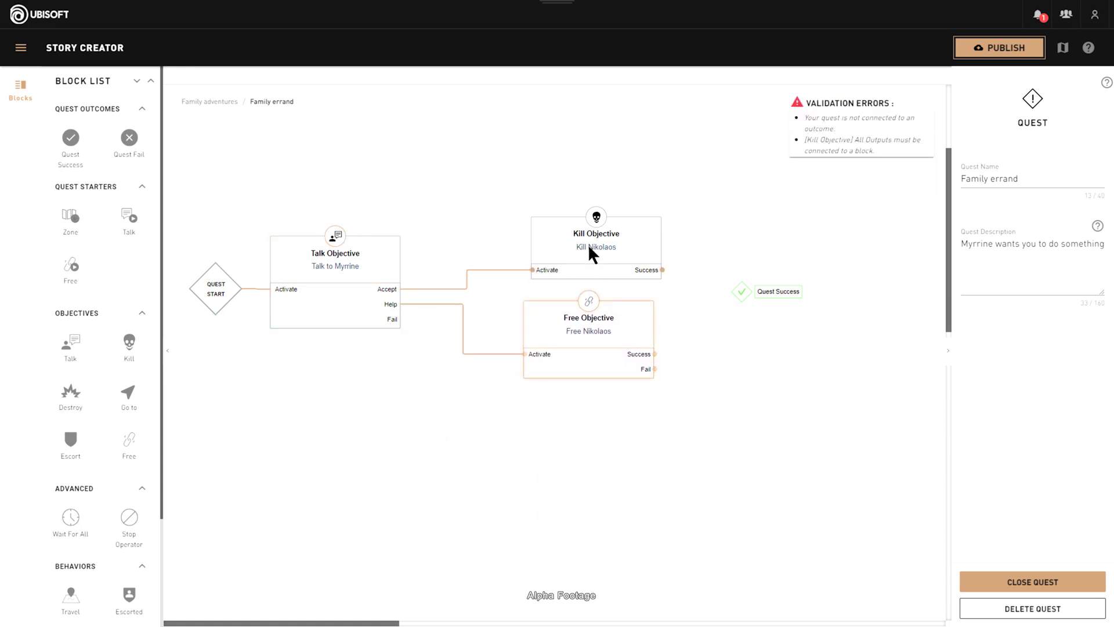
drag(589, 232, 573, 231)
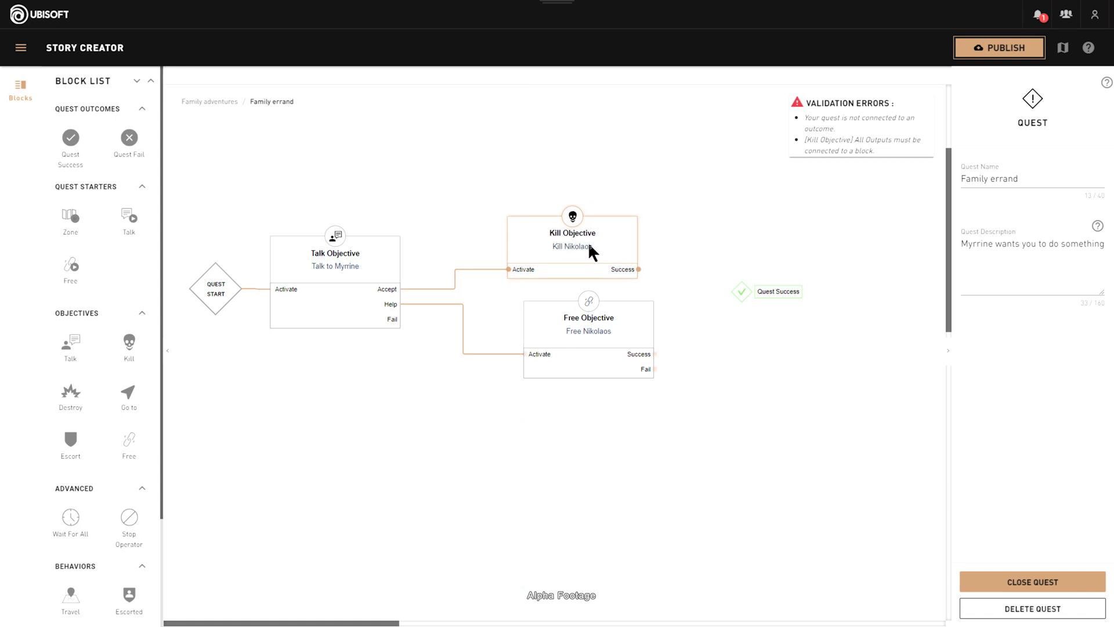
drag(744, 290, 836, 293)
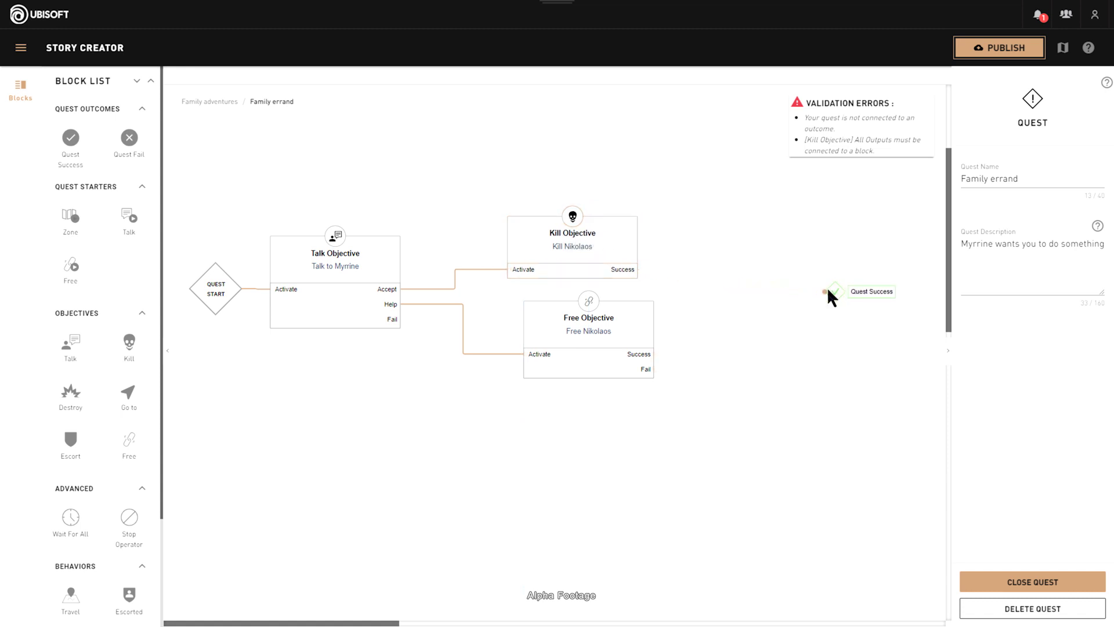
drag(537, 332, 535, 332)
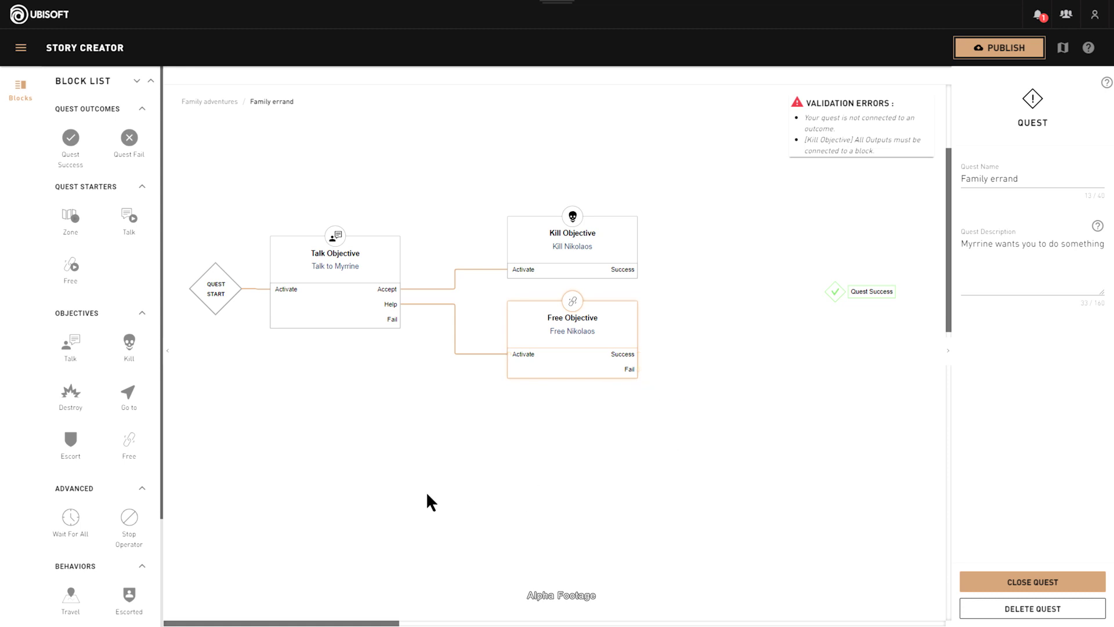
- Add a second Talk objective with Myrrine as actor, titled 'Report back to Myri'
drag(70, 342, 801, 396)
click(1011, 384)
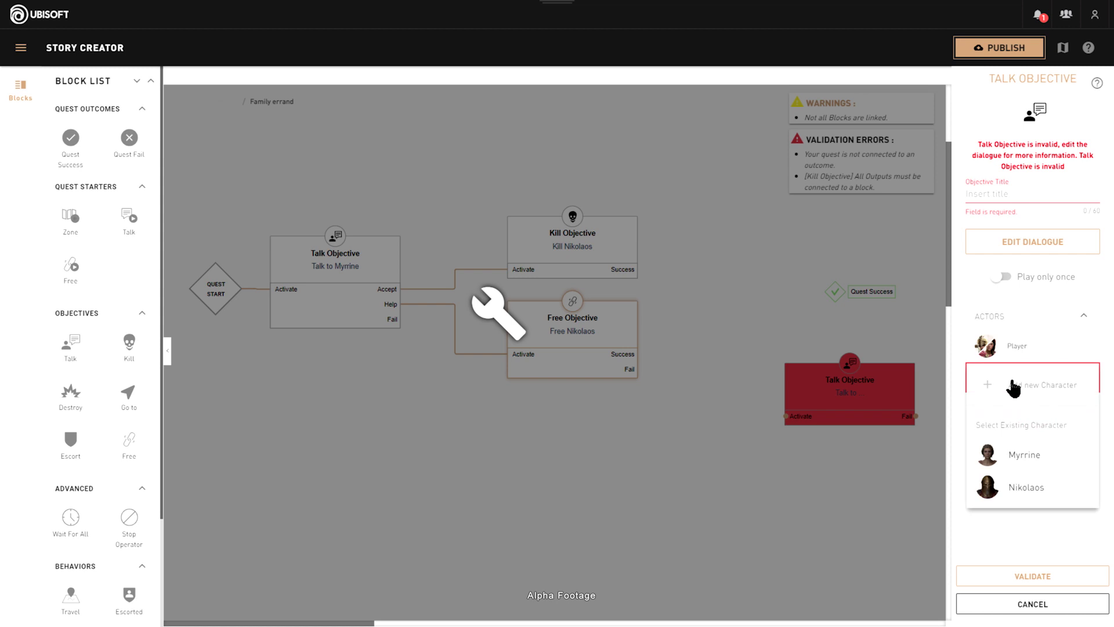
click(1002, 459)
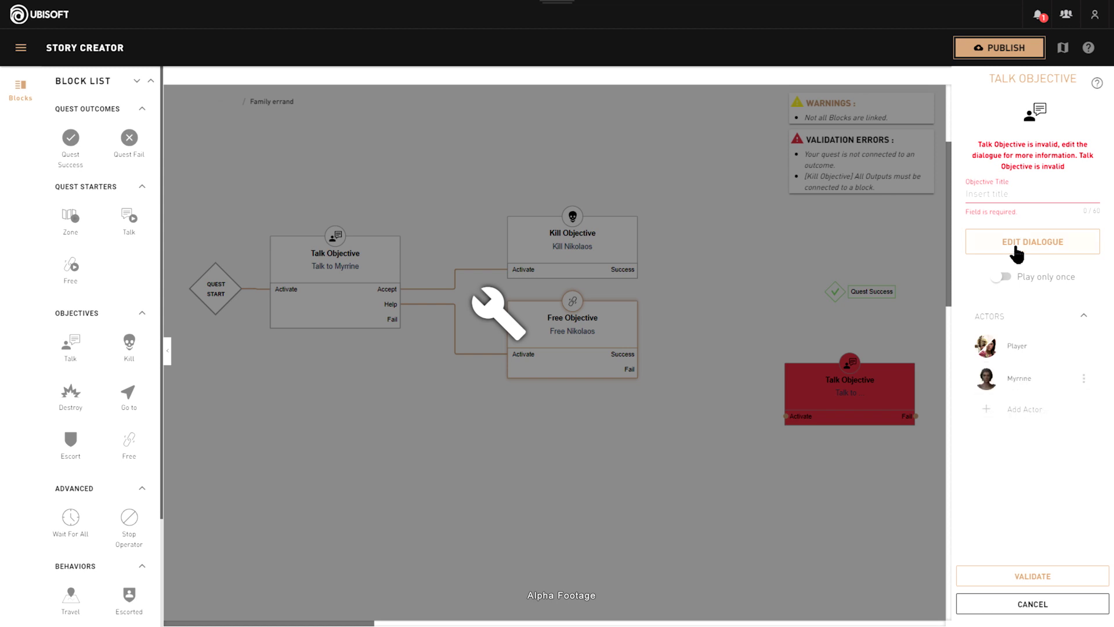
click(1017, 192)
text(Report back to Myrrine)
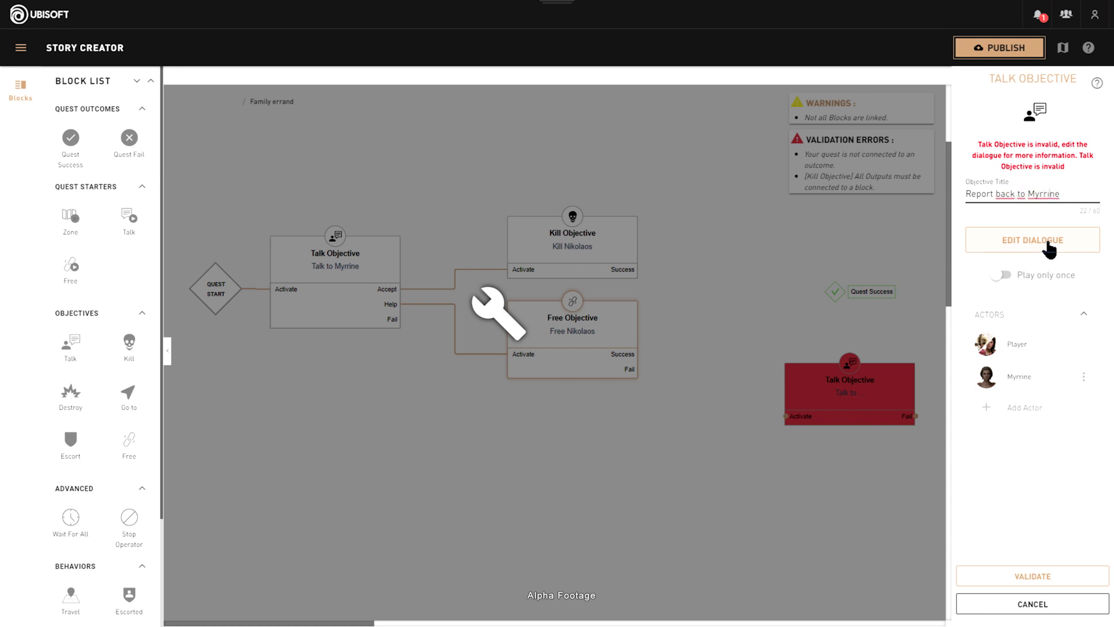
- Build Myrrine's dialogue as Start → 'It's done' line → Dialogue Output, then confirm it
click(1048, 243)
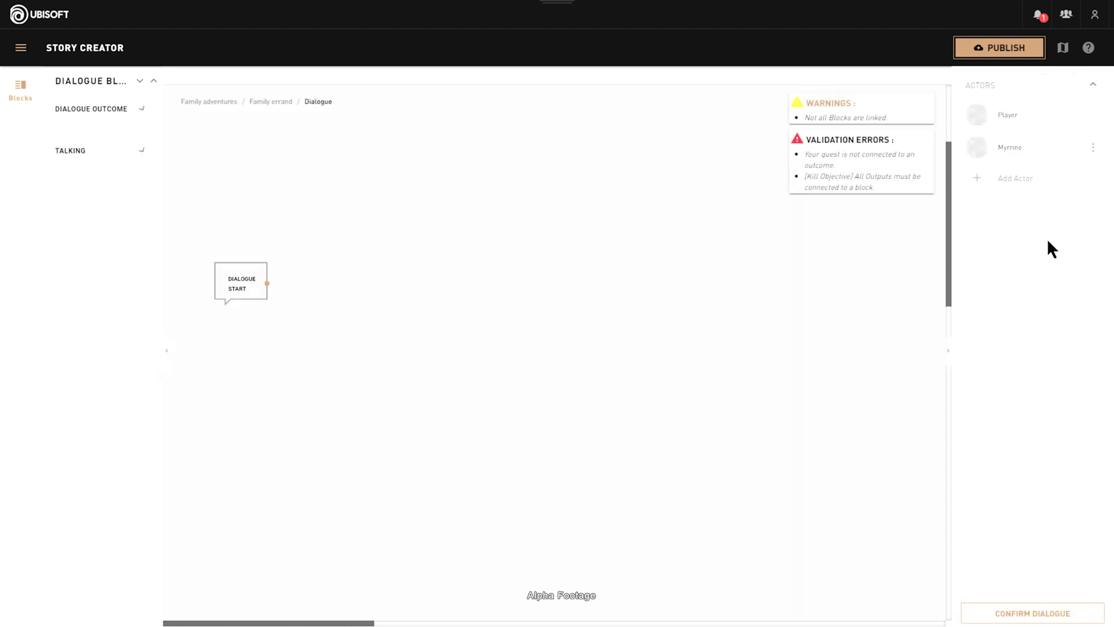
drag(68, 217, 406, 277)
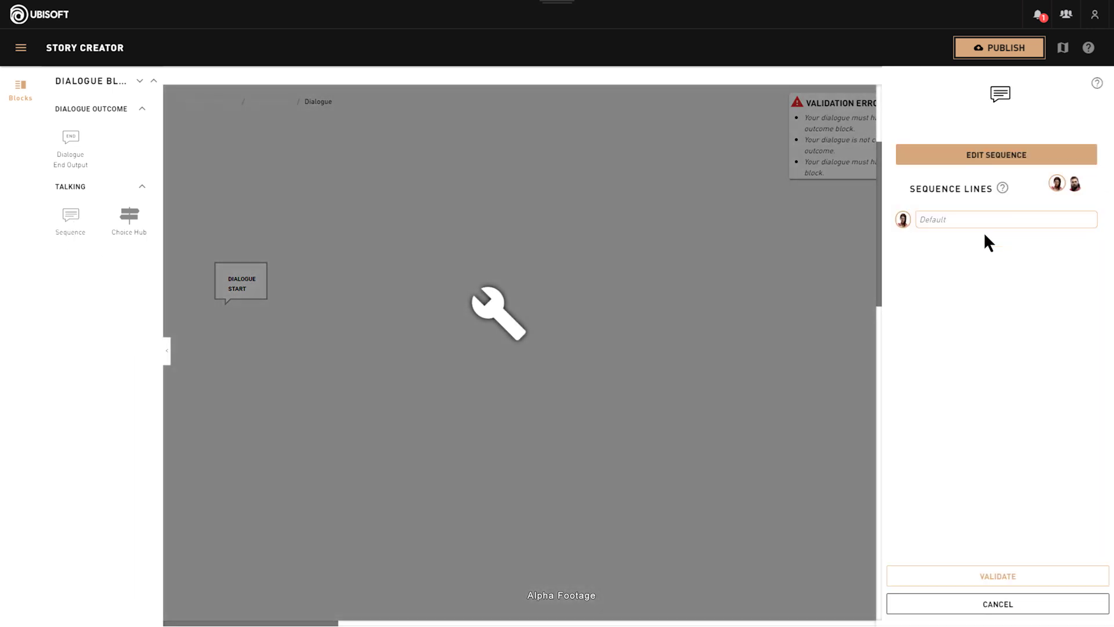
click(995, 155)
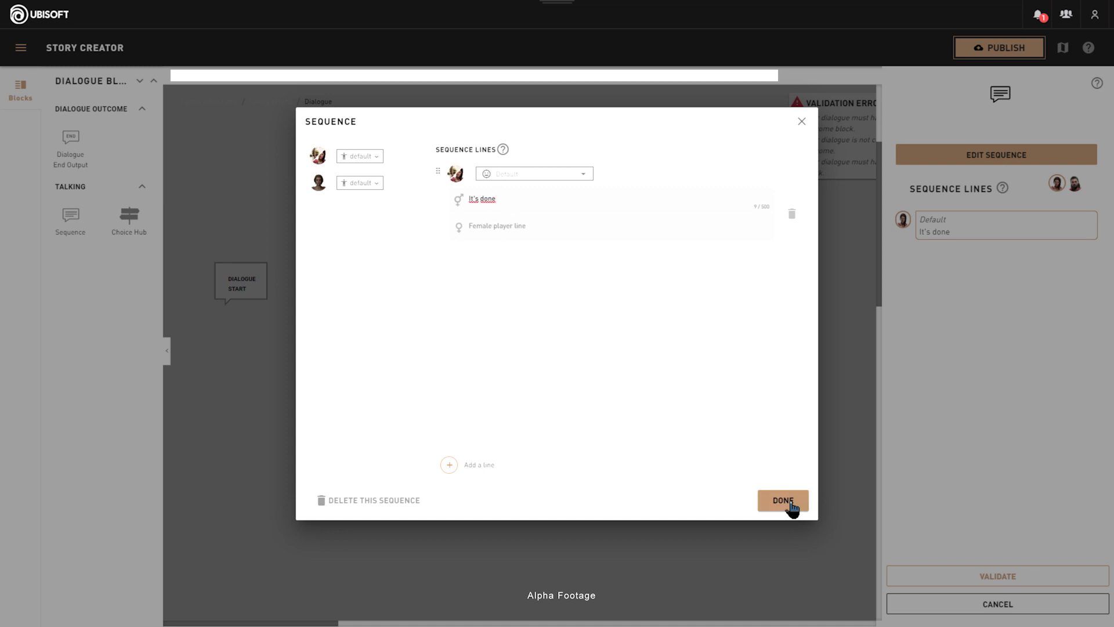
click(782, 500)
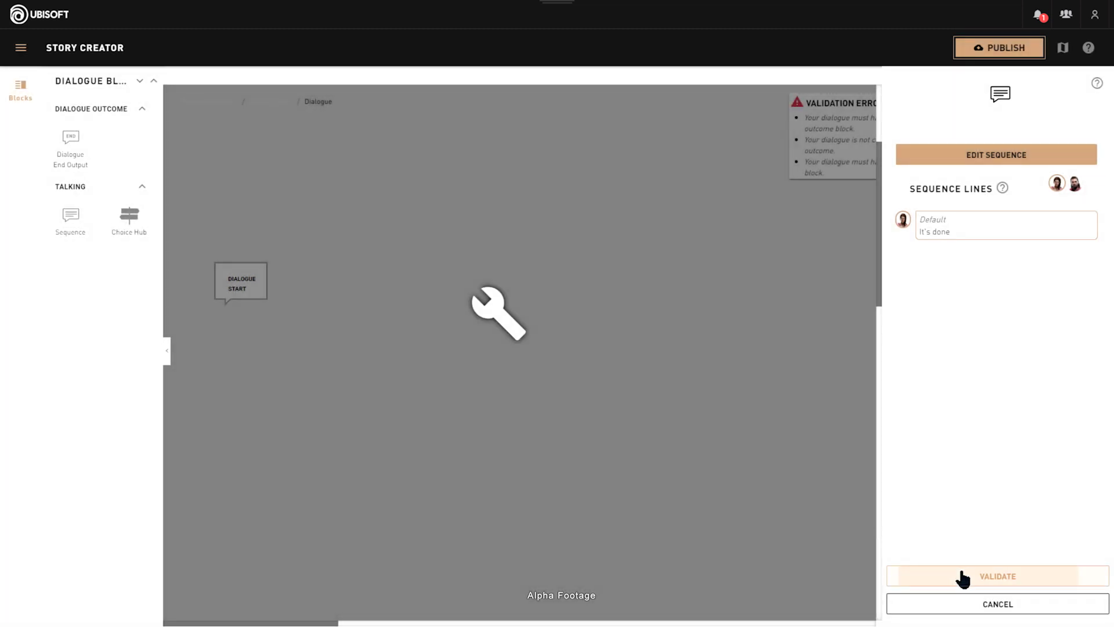
click(963, 576)
drag(268, 284, 374, 288)
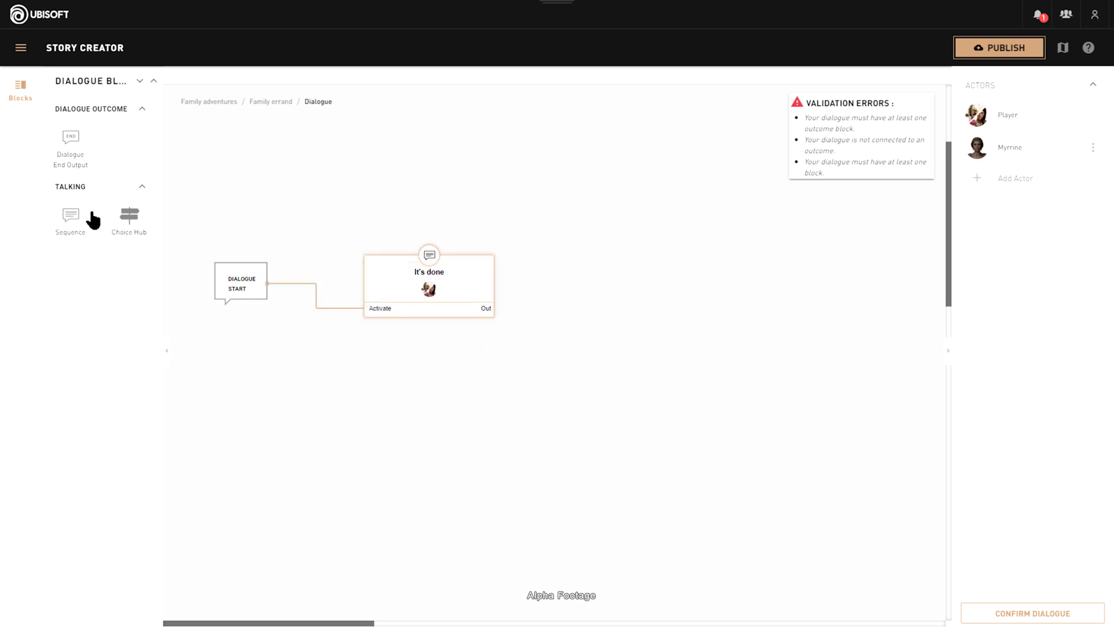
drag(75, 155, 600, 318)
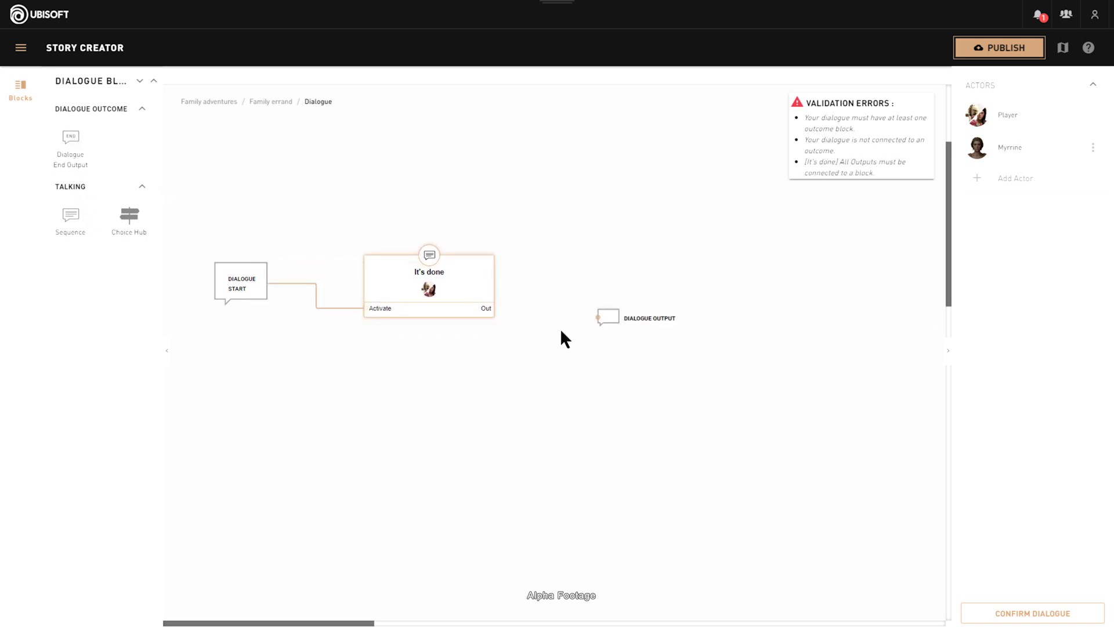
drag(494, 308, 582, 296)
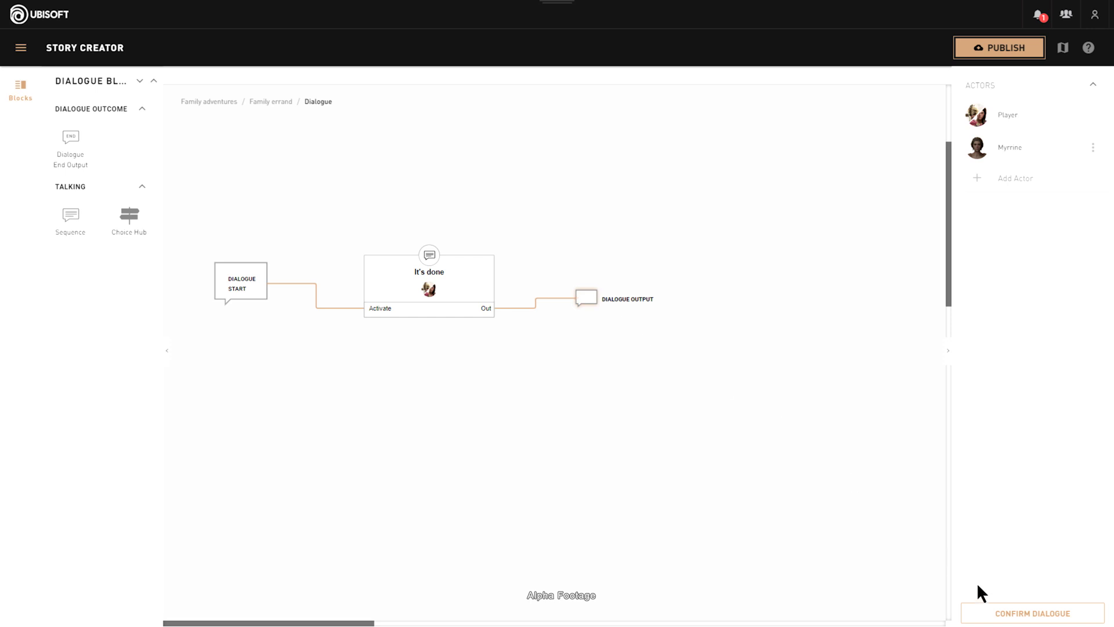
click(1008, 614)
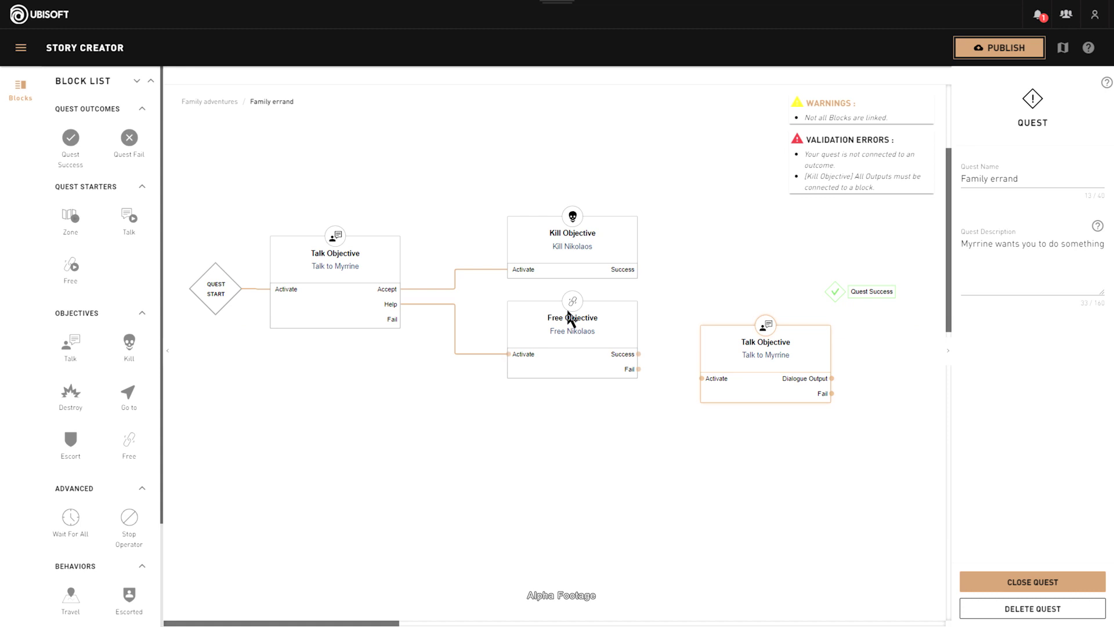
- Feed Kill Nikolaos success and Free Nikolaos failure into Talk to Myrrine, and its output into Quest Success
drag(737, 359, 741, 238)
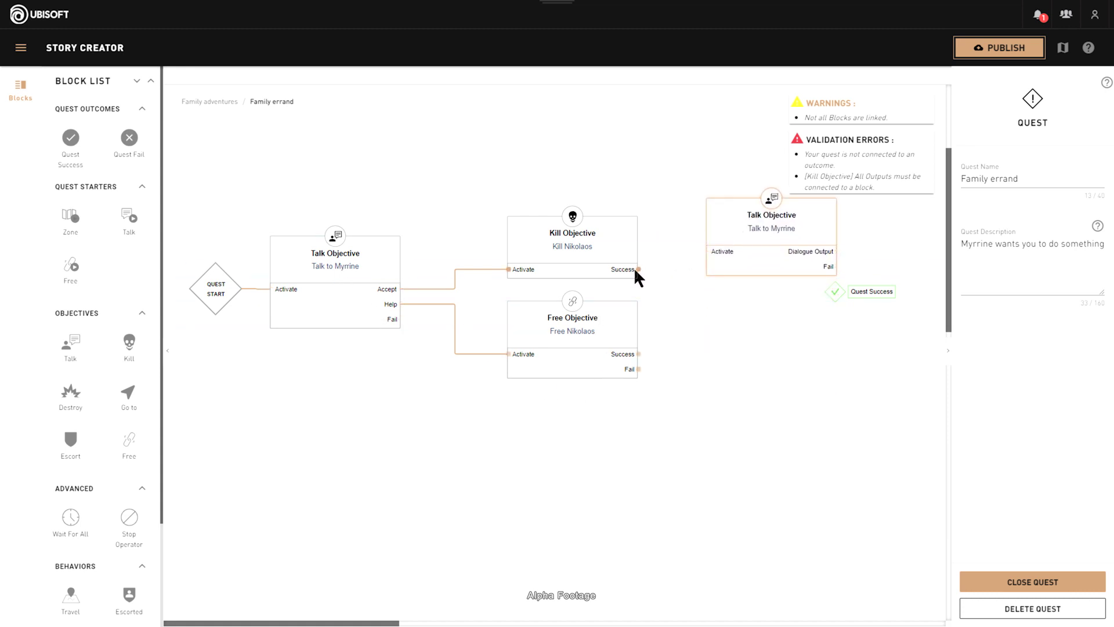
drag(719, 252, 707, 251)
drag(638, 369, 746, 263)
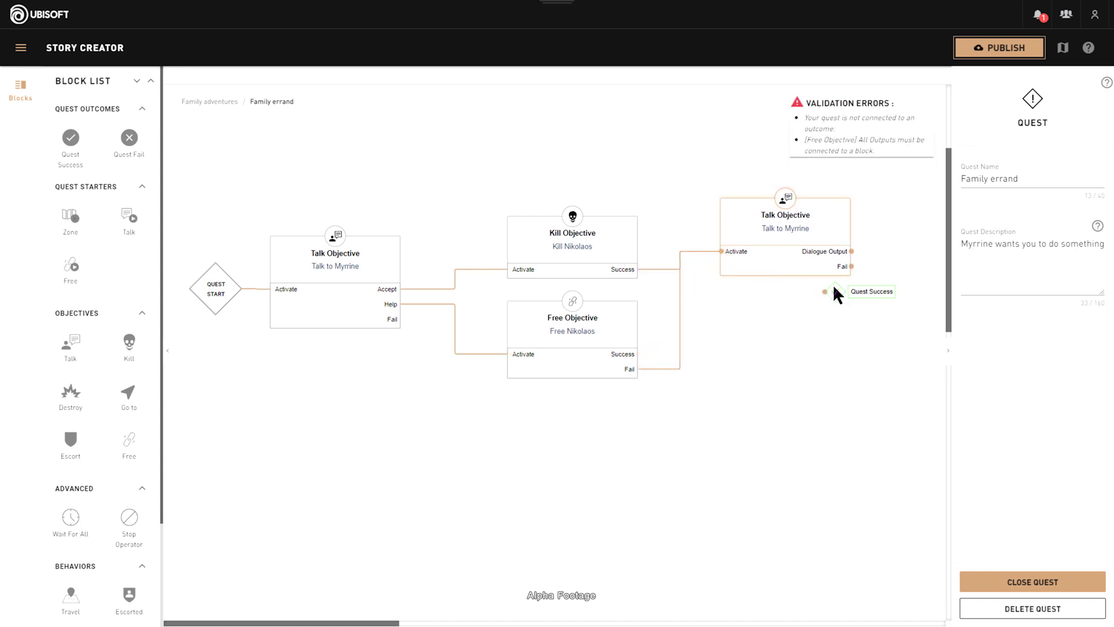
drag(833, 291, 888, 282)
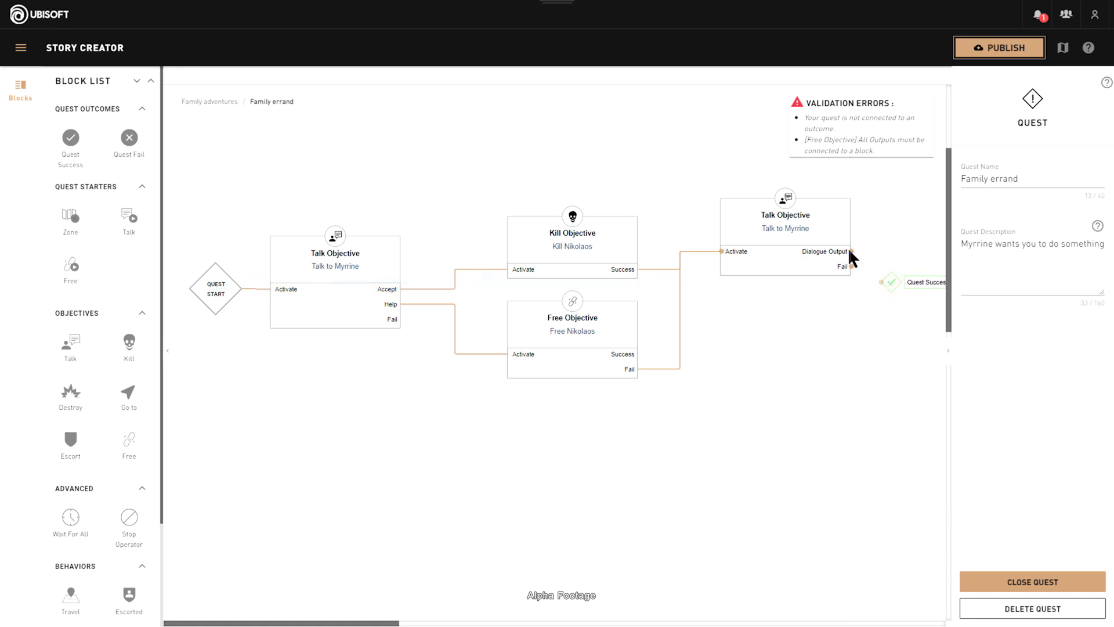
scroll(847, 253, right, 3)
drag(656, 252, 781, 251)
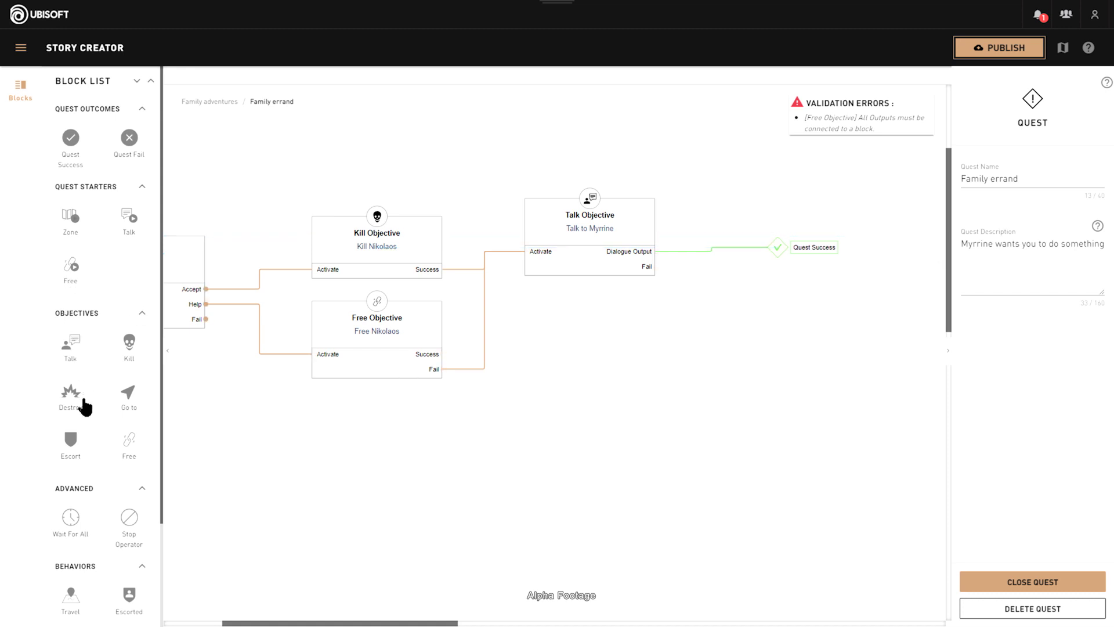
drag(68, 442, 565, 351)
- Title the escort objective Escort Nikolaos and set Nikolaos as the character to protect
click(990, 164)
text(Escort Nikolaos)
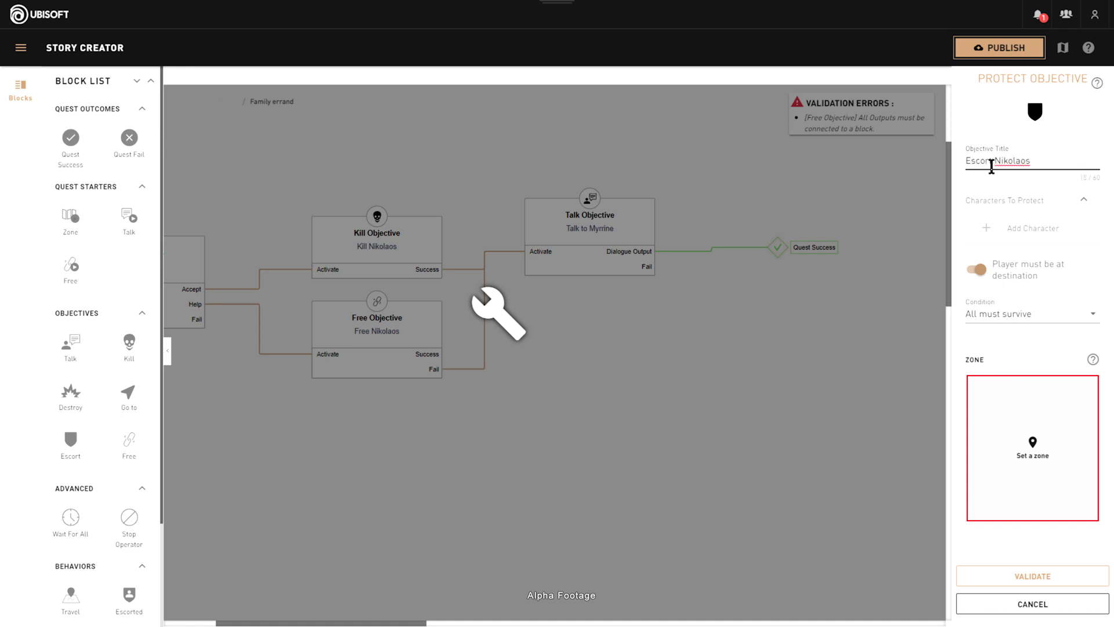
click(1027, 228)
click(1006, 338)
- Draw a circular escort zone around the hillside building and confirm it
click(1015, 478)
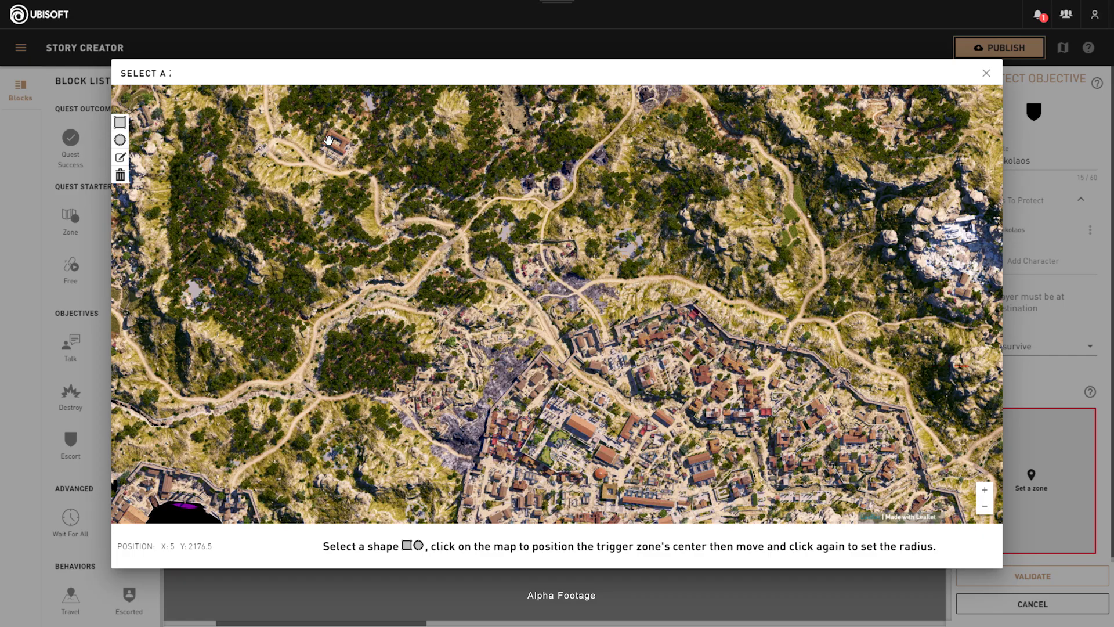
click(119, 139)
click(332, 140)
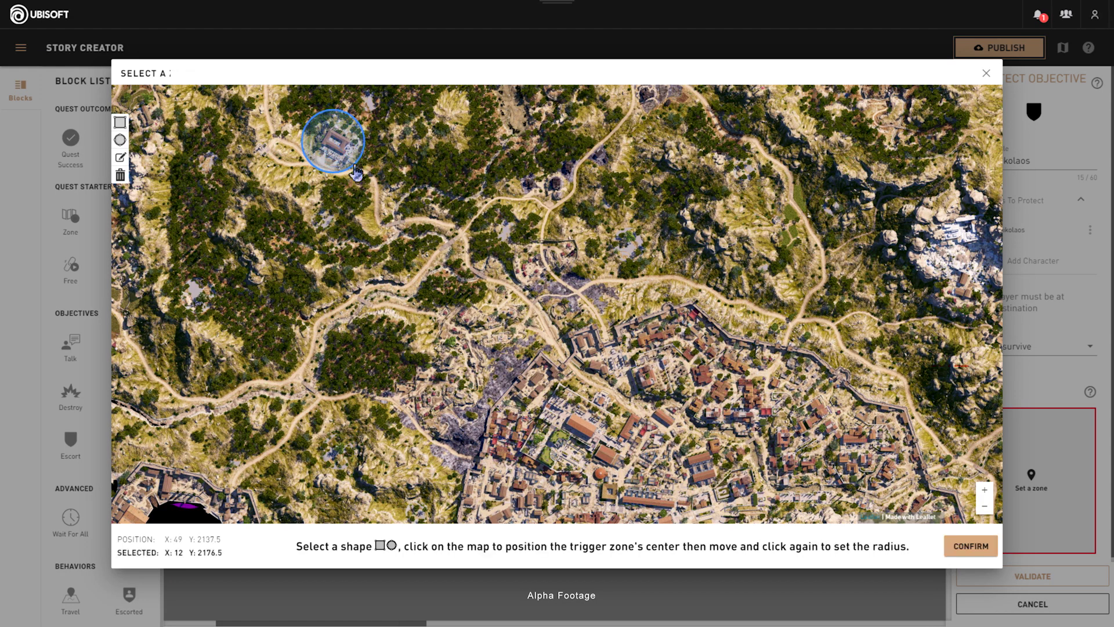
scroll(356, 172, up, 3)
drag(397, 299, 400, 312)
scroll(400, 312, down, 1)
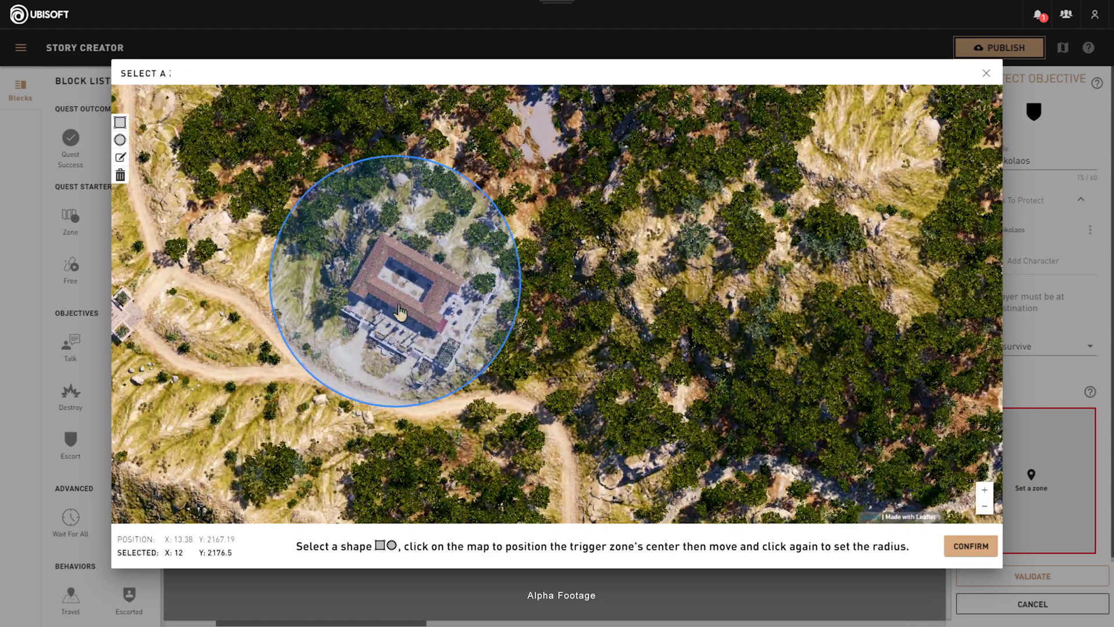
scroll(400, 311, down, 2)
click(952, 544)
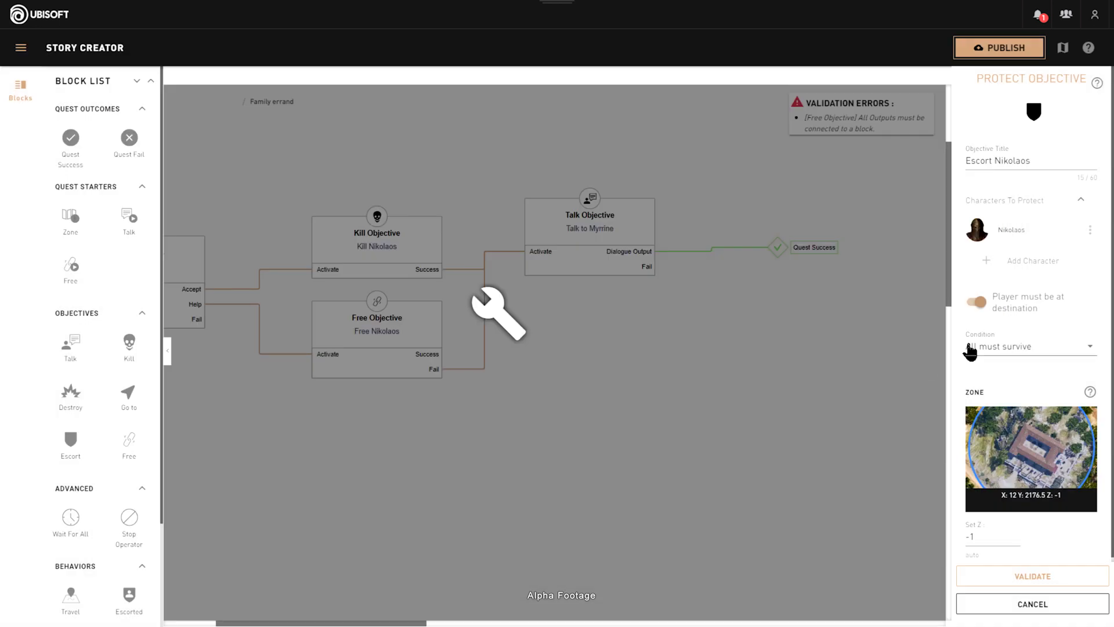
- Keep player-at-destination required, redraw the circular zone at X 12 Y 2169.5, and save
click(1021, 309)
click(1021, 309)
click(1044, 446)
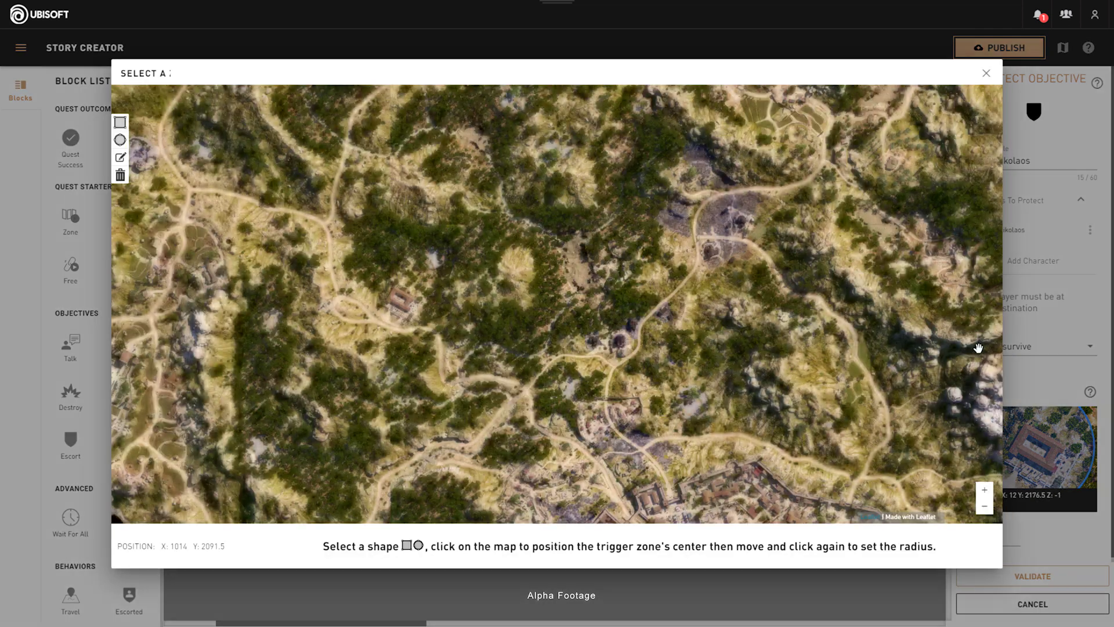
click(121, 140)
click(397, 303)
click(419, 322)
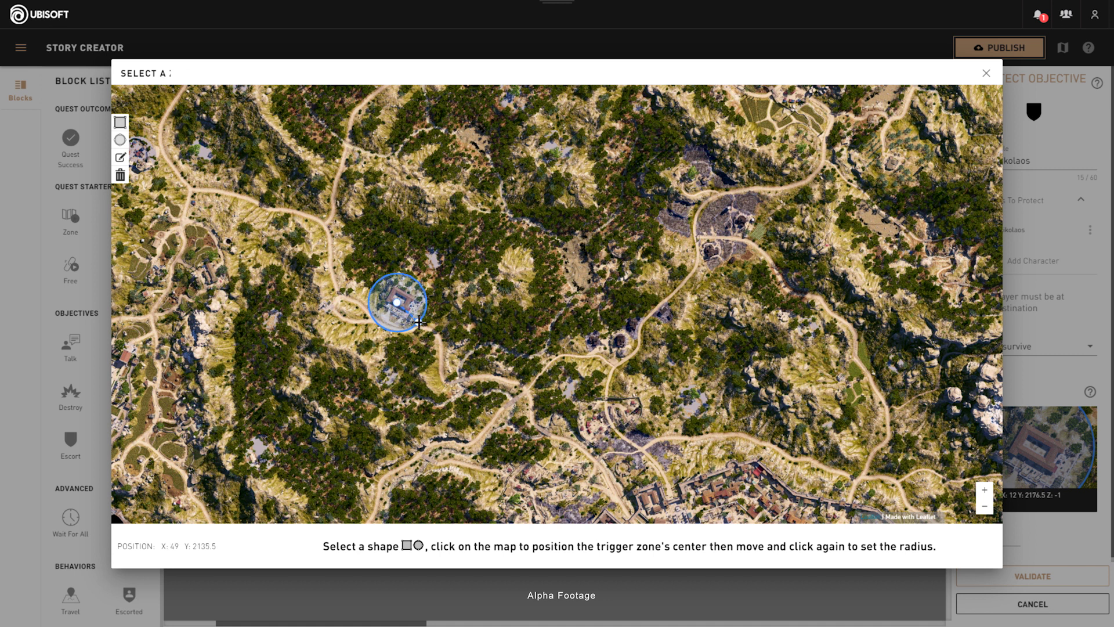
click(422, 324)
click(981, 546)
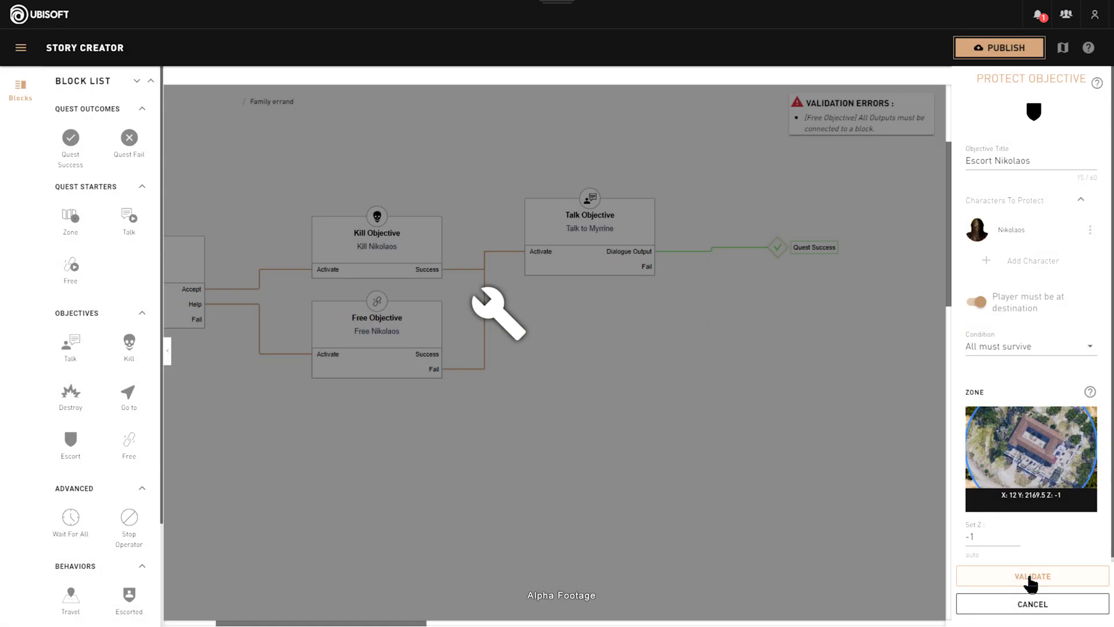
click(1030, 577)
- Link Free Nikolaos success to Protect Nikolaos and its failure to Talk to Myrrine, then add a Talk block
drag(555, 384, 540, 353)
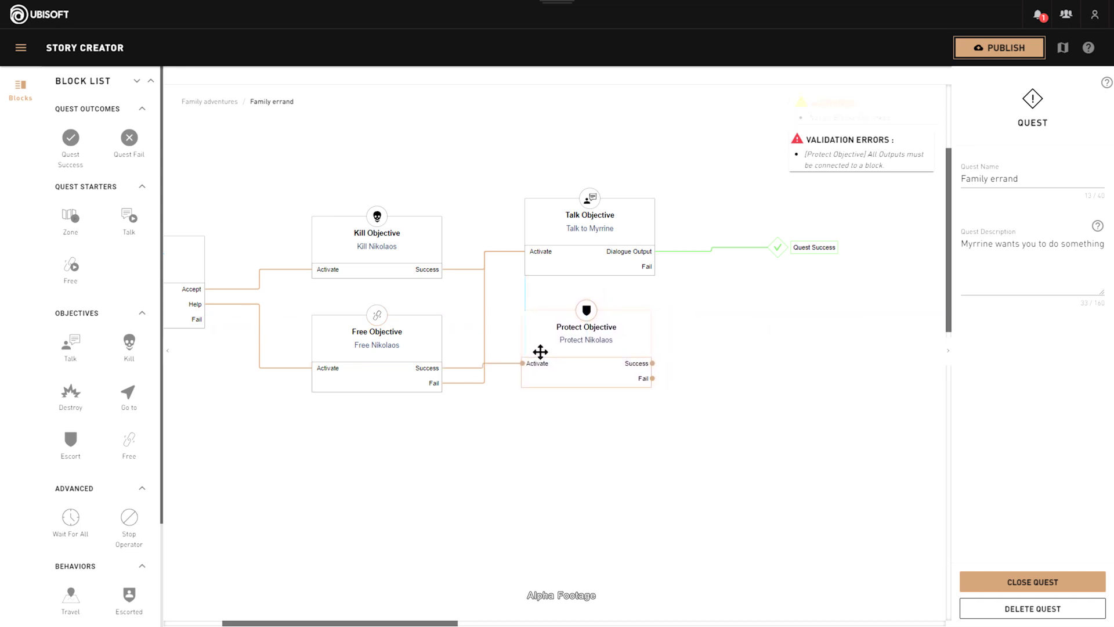
drag(652, 379, 682, 295)
drag(548, 255, 619, 236)
drag(598, 351, 576, 408)
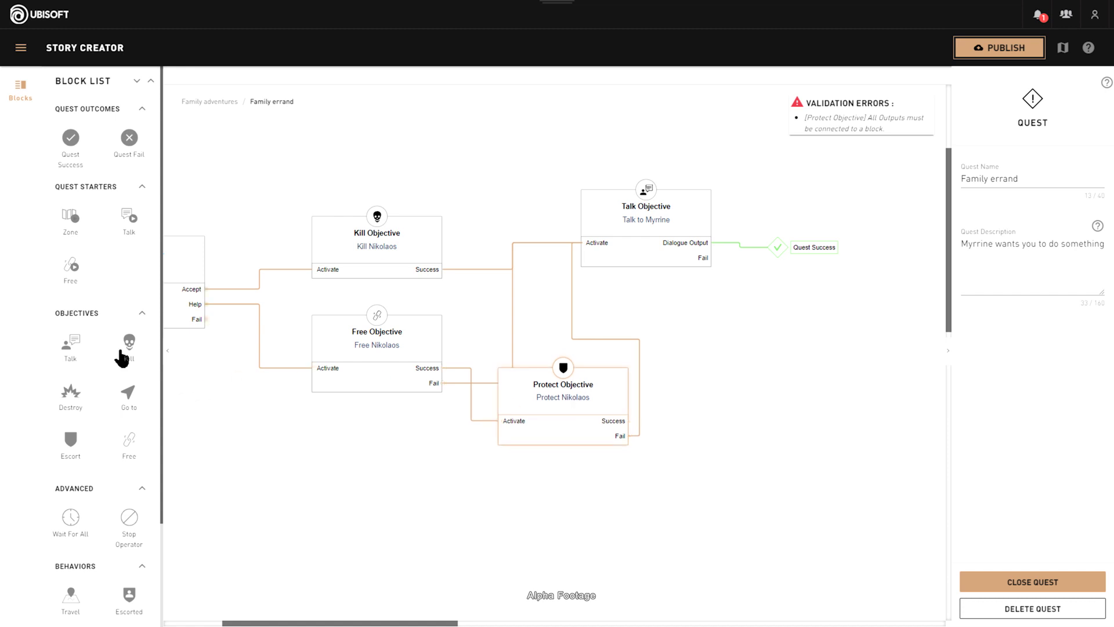
drag(71, 342, 749, 381)
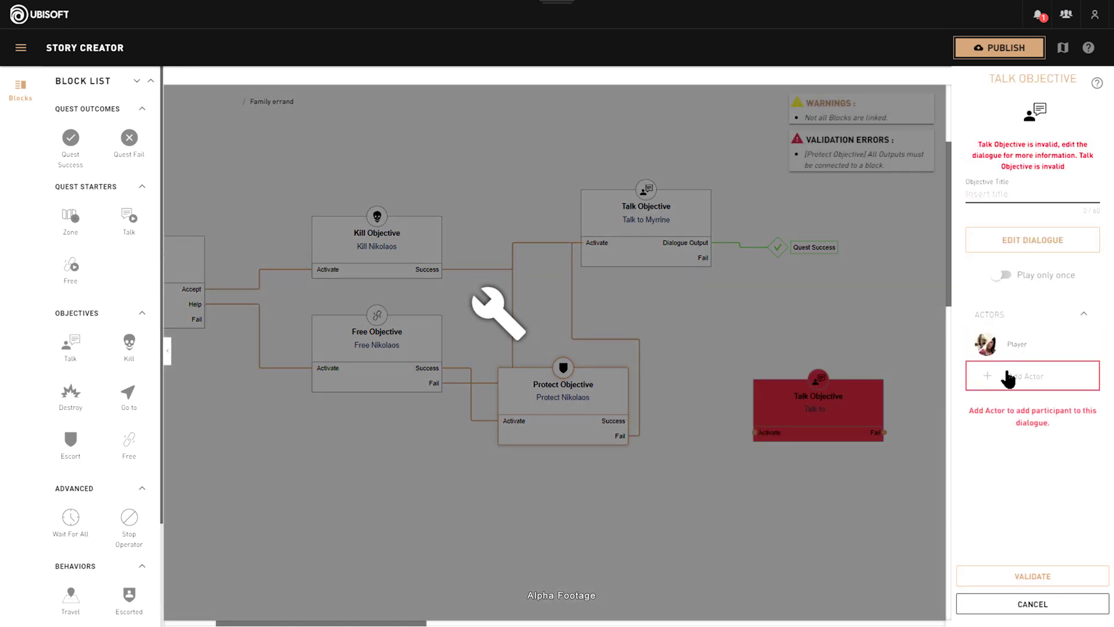
- Add Nikolaos as the dialogue actor and title the objective 'Talk to Nikolaos'
click(1008, 378)
click(1015, 493)
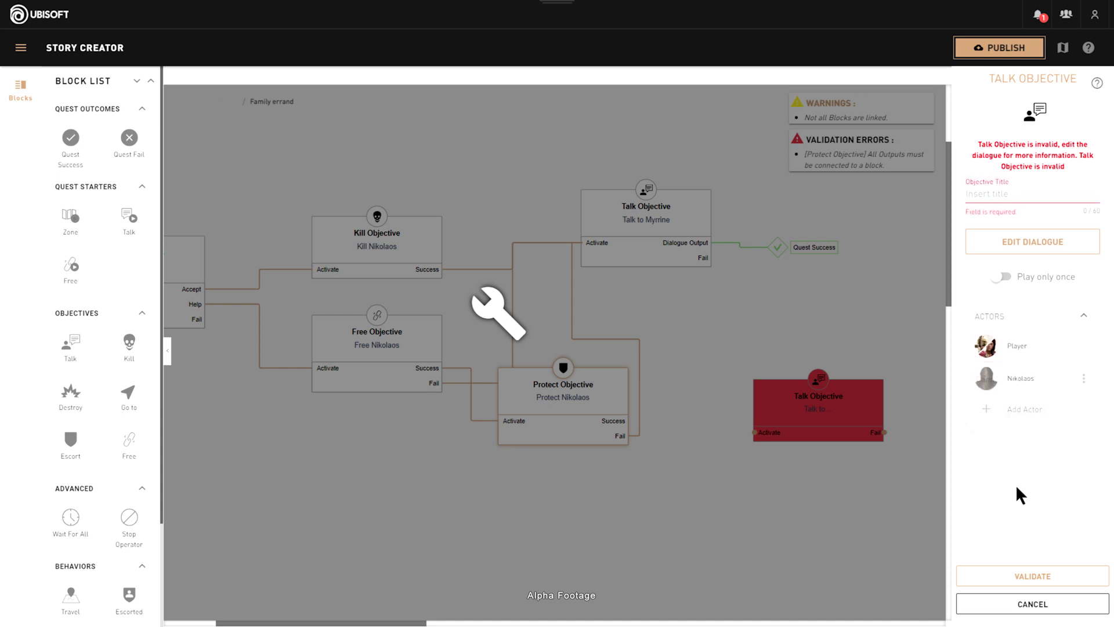
click(989, 195)
text(Talk to Nikolaos)
- Give the objective's dialogue a Sequence block with the player line 'Hello dad'
click(1044, 244)
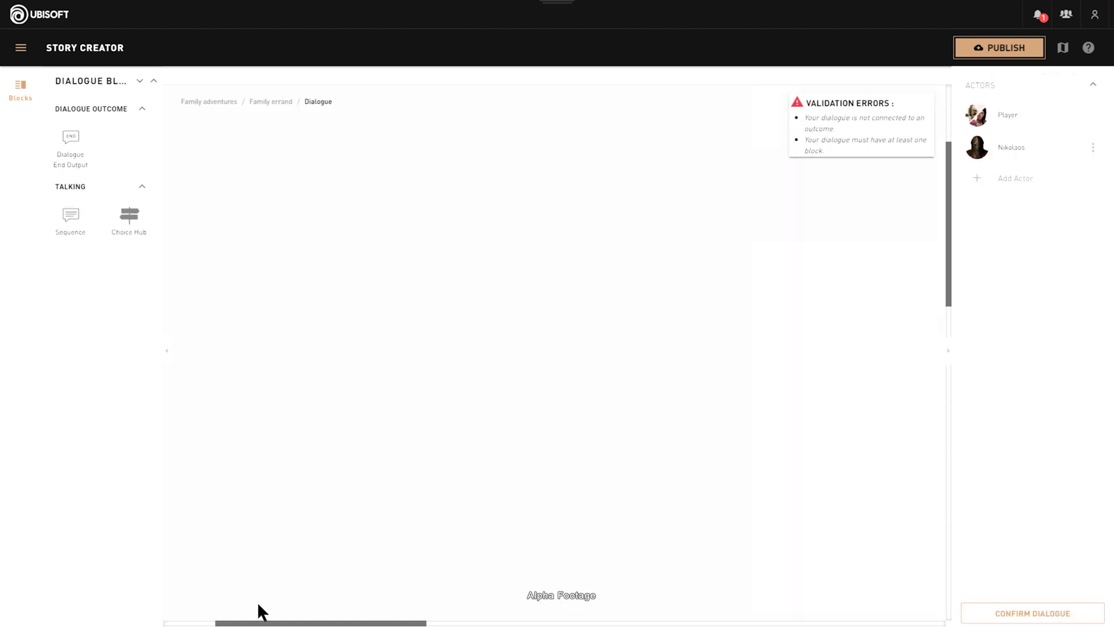
drag(253, 623, 201, 624)
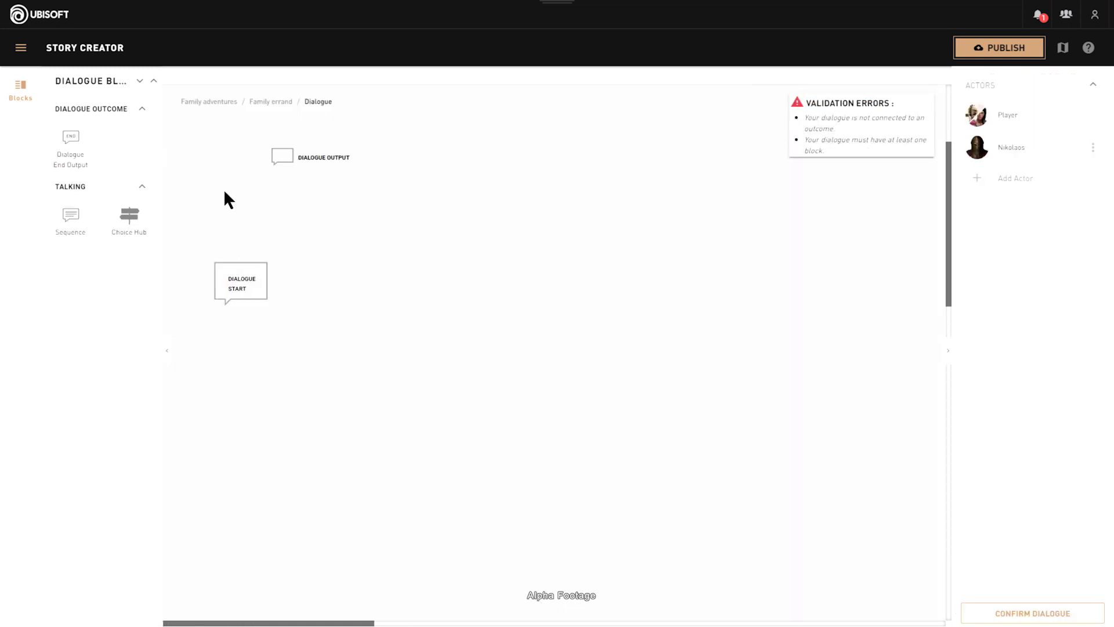
drag(271, 165, 520, 290)
drag(70, 215, 376, 274)
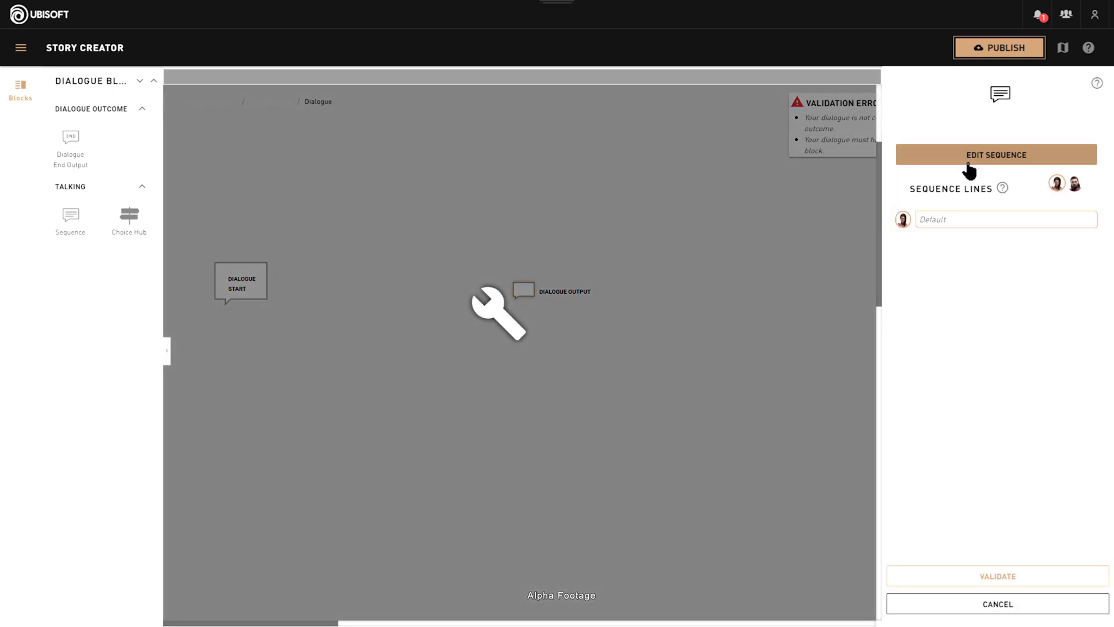
click(963, 162)
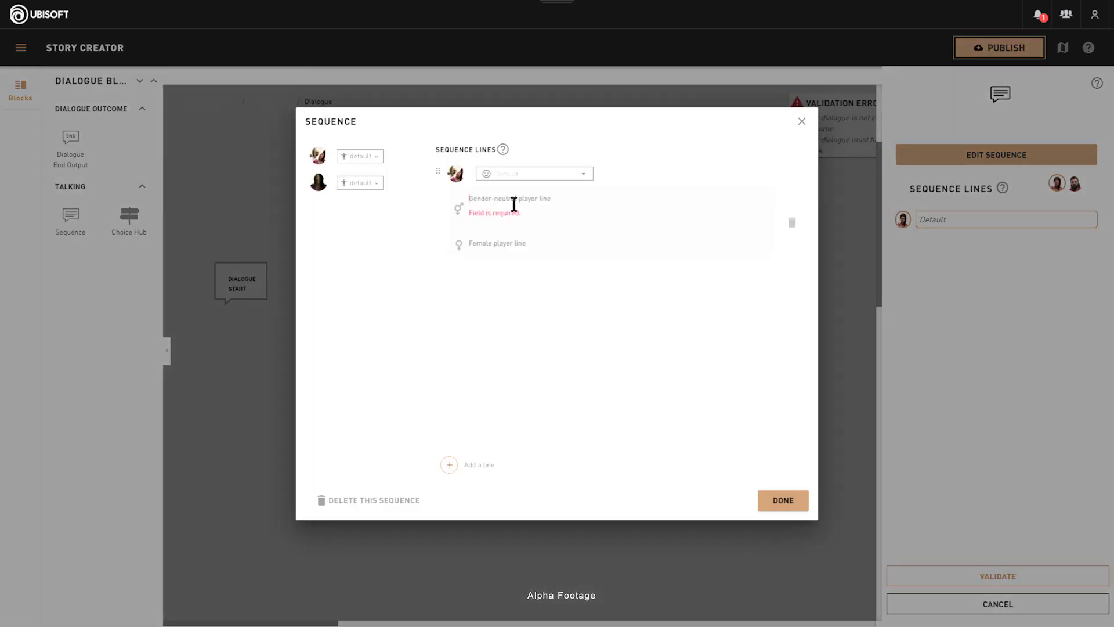
text(Hello dad)
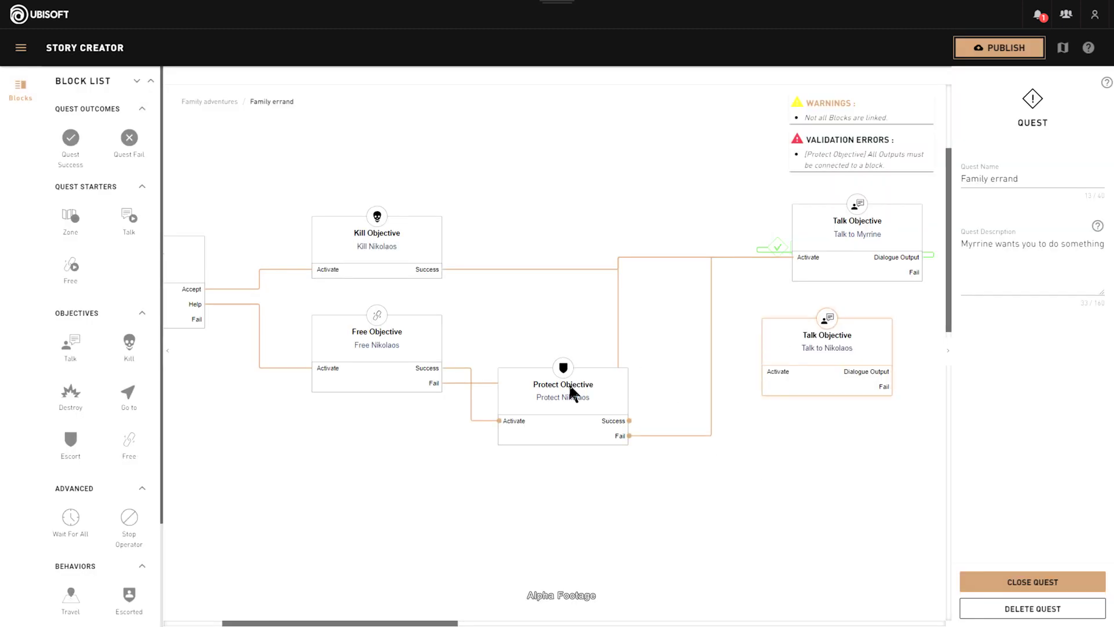
drag(569, 382, 608, 433)
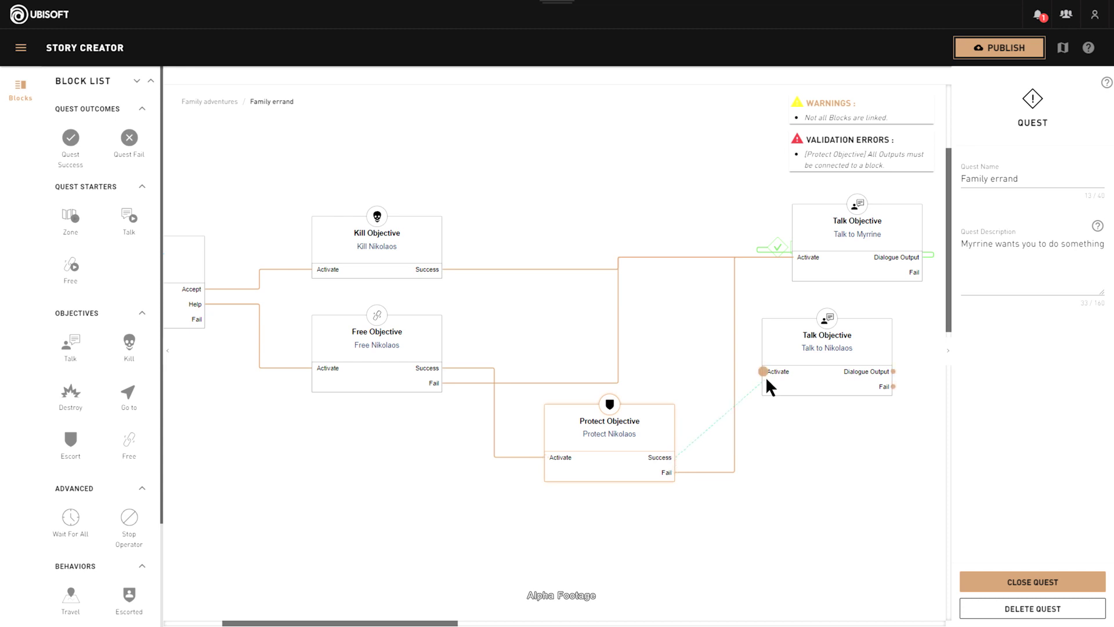
- Link Protect Nikolaos success to Talk to Nikolaos and reposition that block and Quest Success
drag(764, 370, 764, 370)
drag(830, 345, 815, 359)
drag(777, 251, 912, 359)
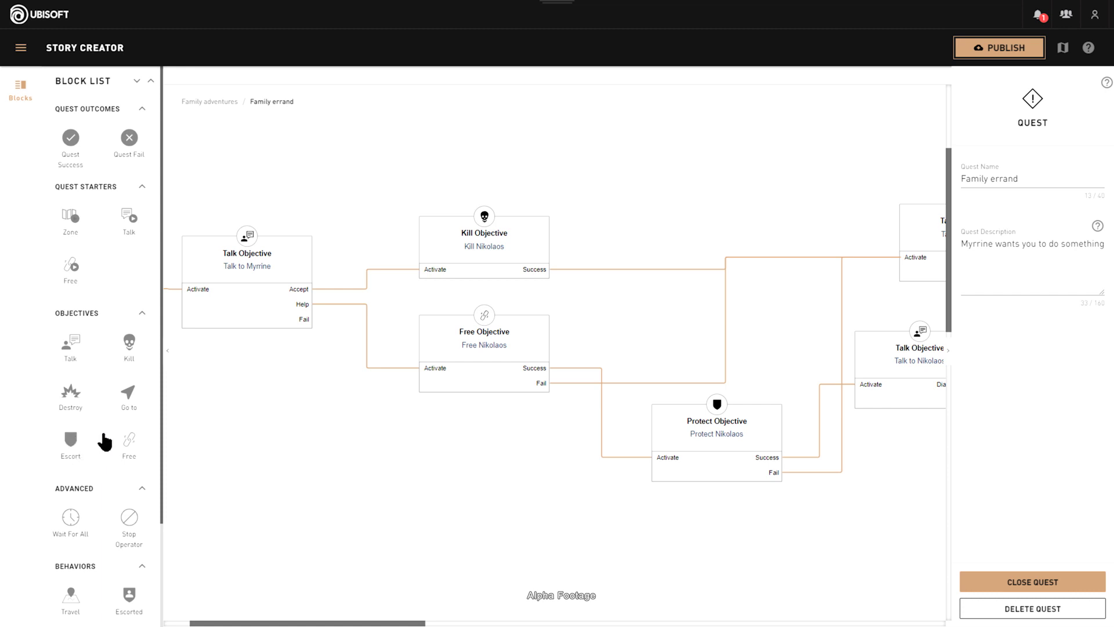
- Add an Escorted behavior block that moves Nikolaos at Fast speed
scroll(104, 441, down, 3)
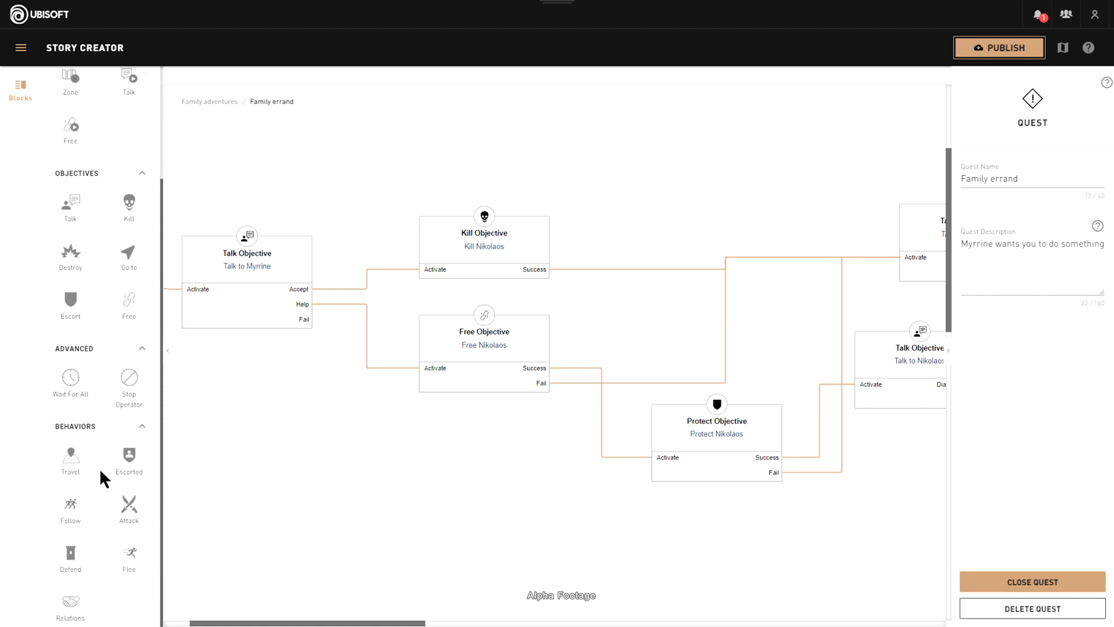
drag(131, 459, 545, 518)
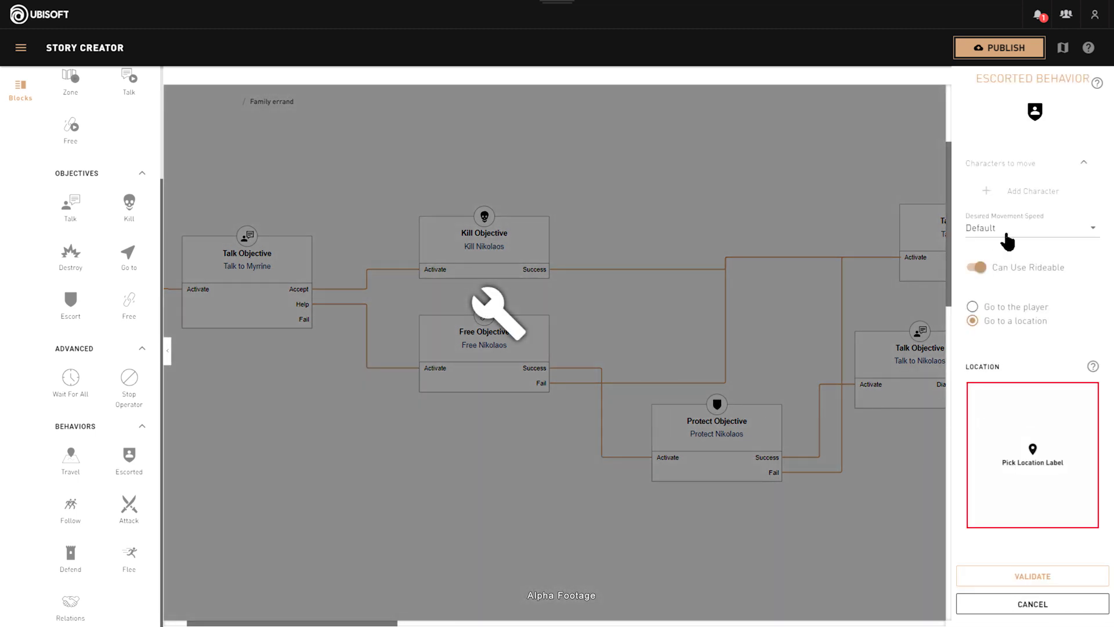
click(1011, 197)
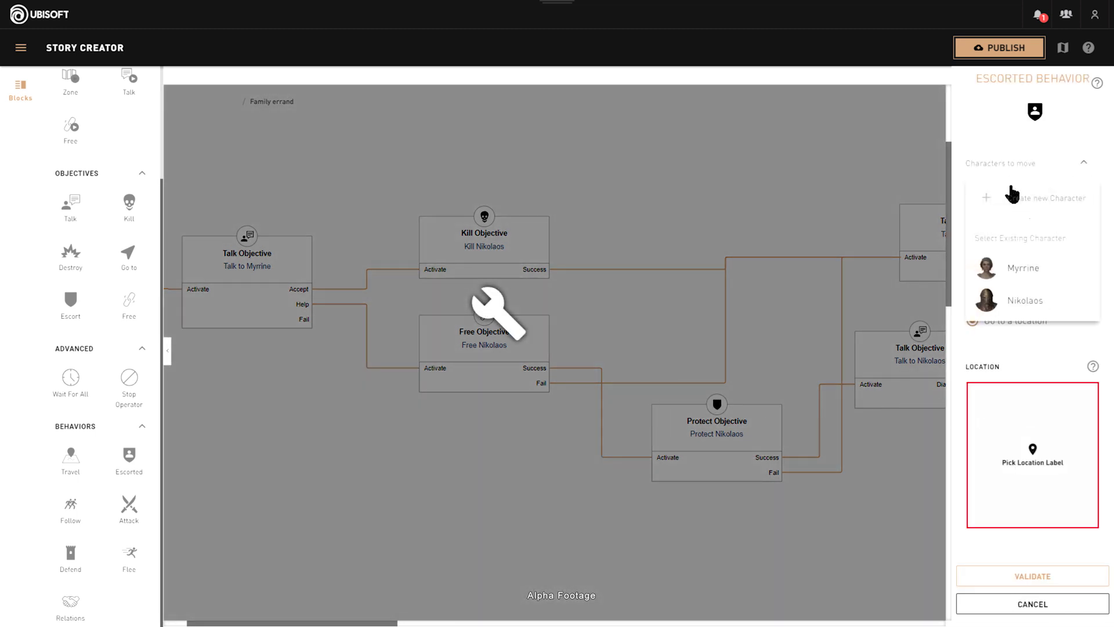
click(1013, 307)
click(1007, 263)
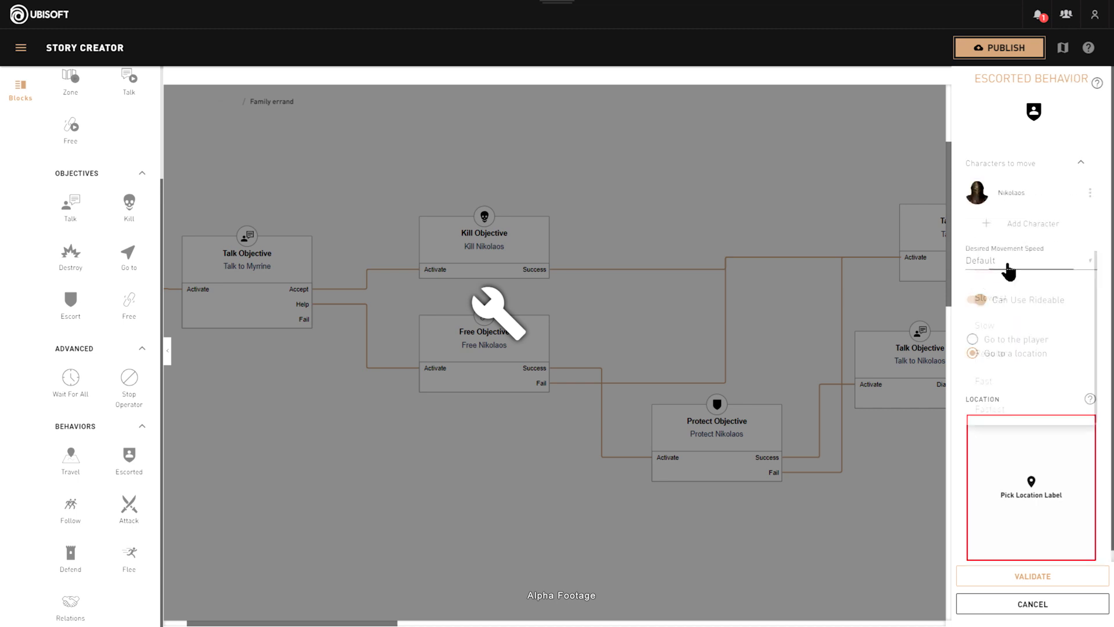
click(994, 384)
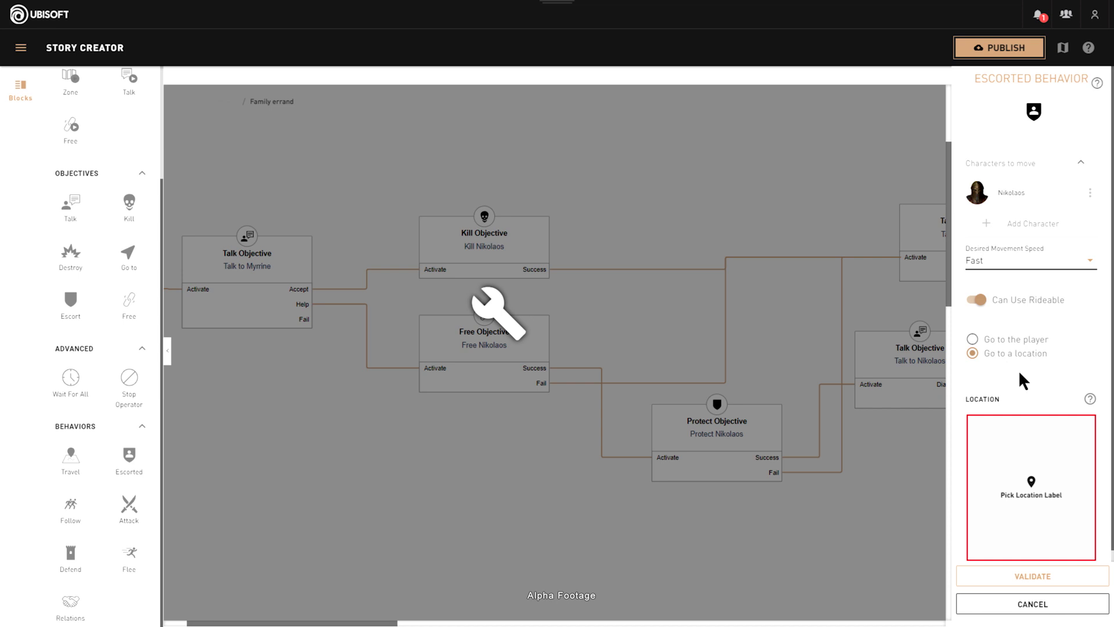
- Set the escort destination to X 26.99, Y 2144.79 on the map and validate
click(1011, 485)
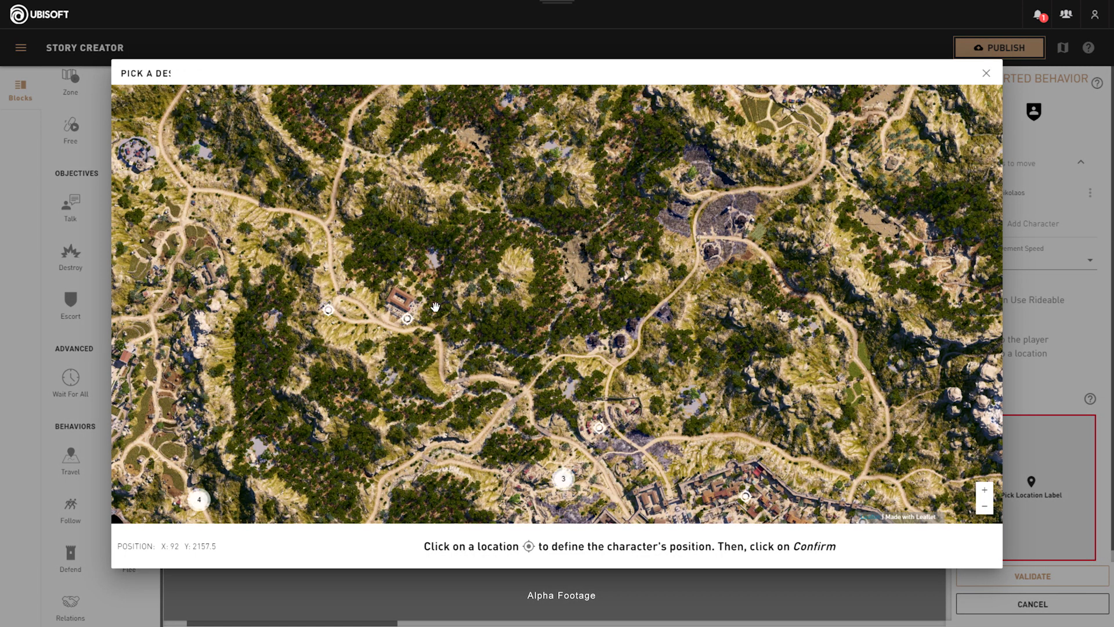
click(409, 326)
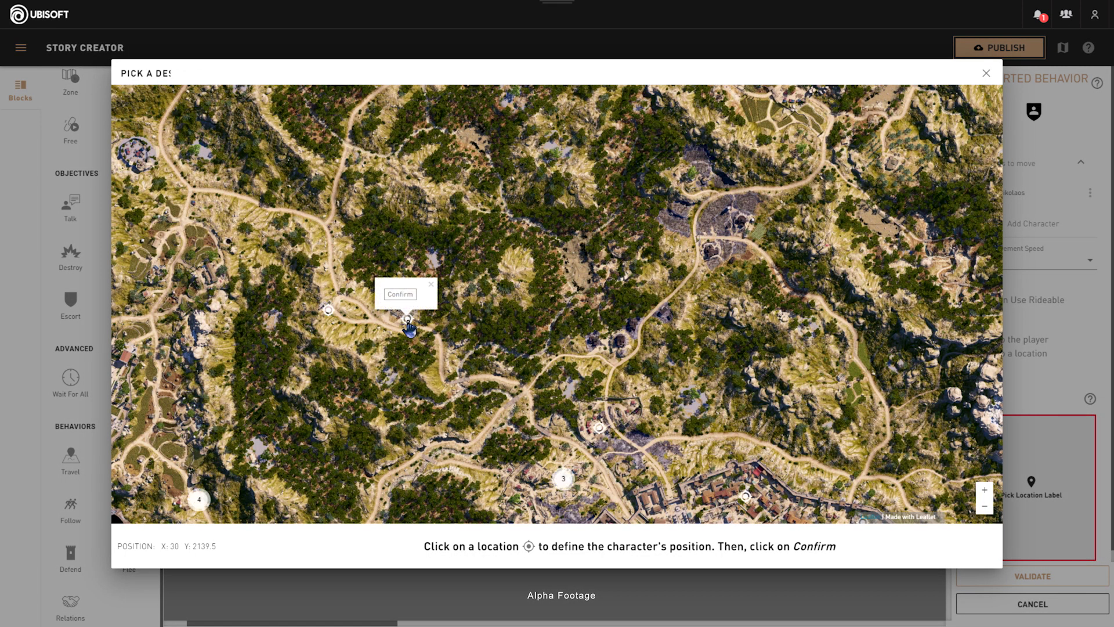
click(399, 294)
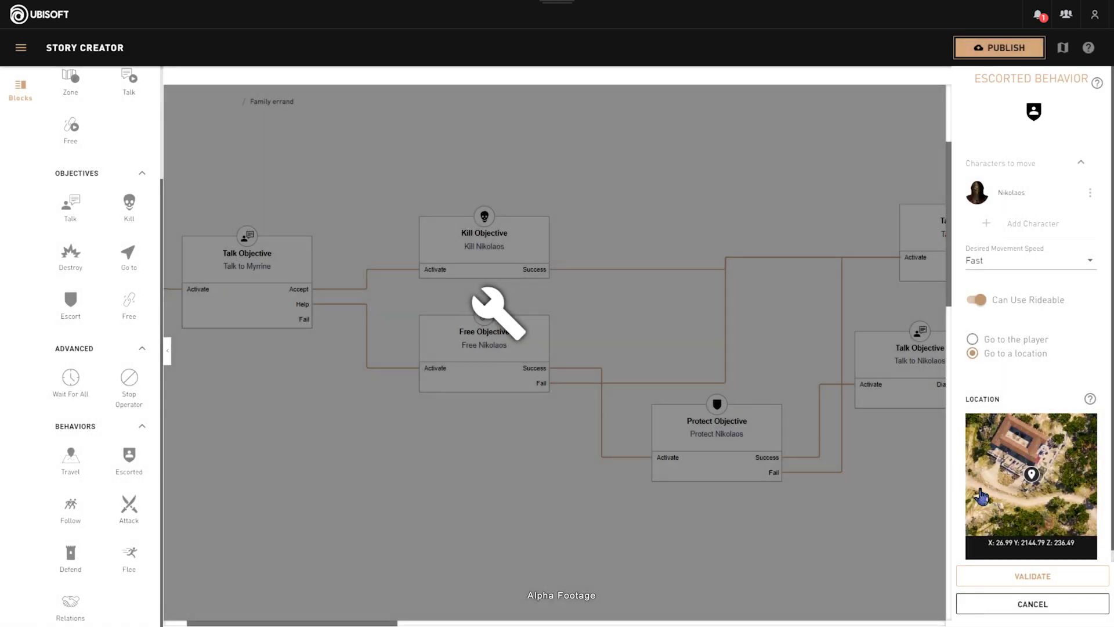
click(1004, 576)
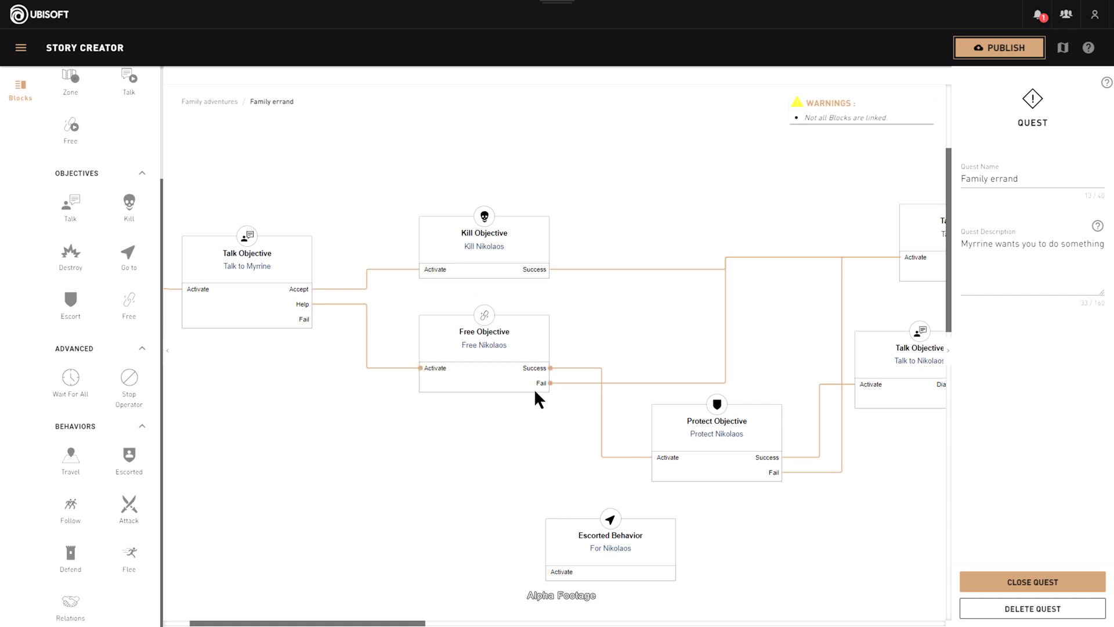
- Move the Escorted Behavior block near Free Nikolaos and trigger it from Free Nikolaos success
drag(581, 529, 632, 307)
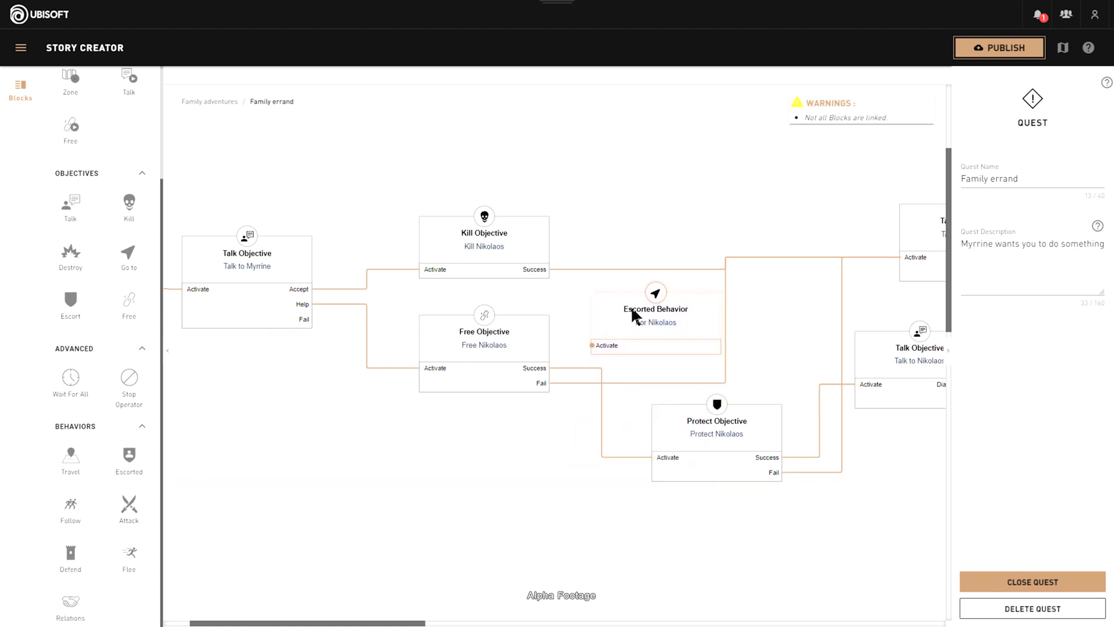
drag(549, 367, 592, 345)
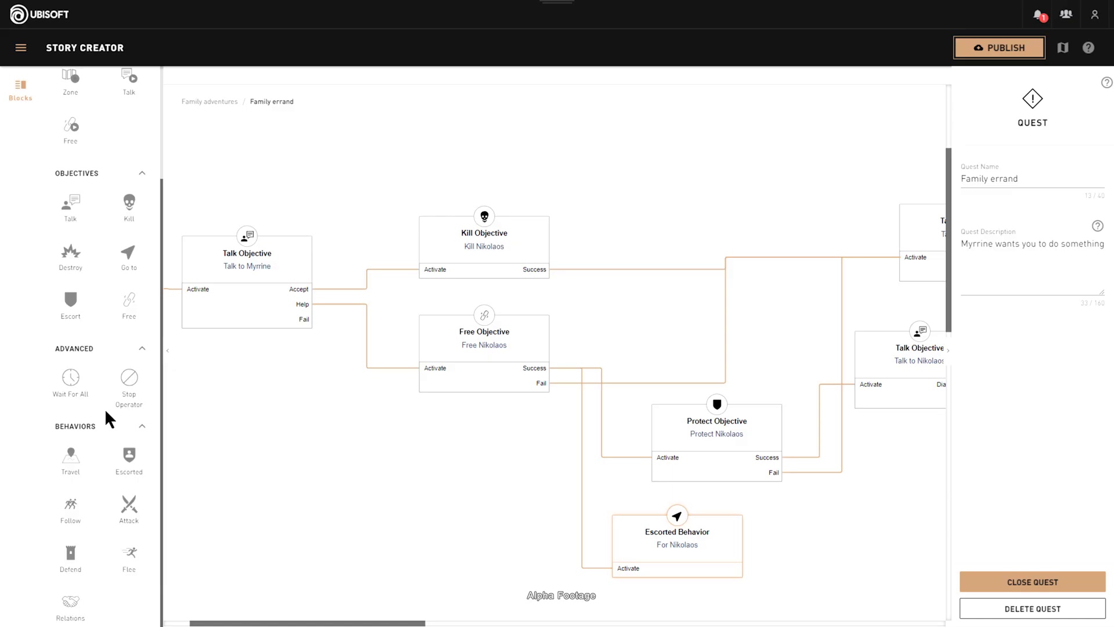
- Add a Modify Character Relations block setting Nikolaos's relation status to Ally
drag(71, 601, 480, 522)
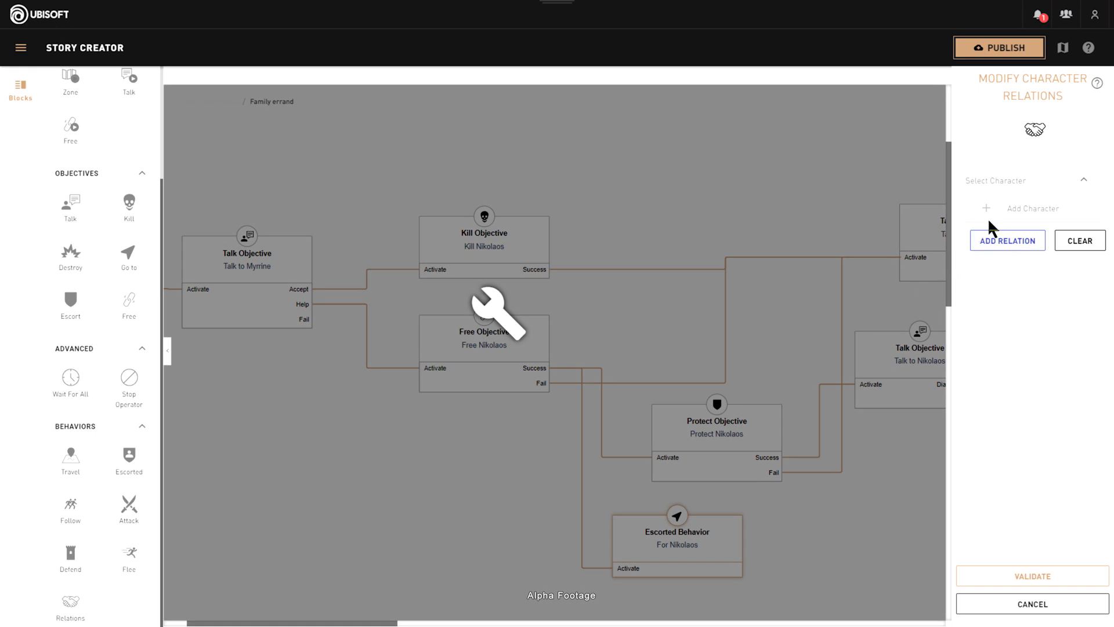
click(1021, 190)
click(1020, 189)
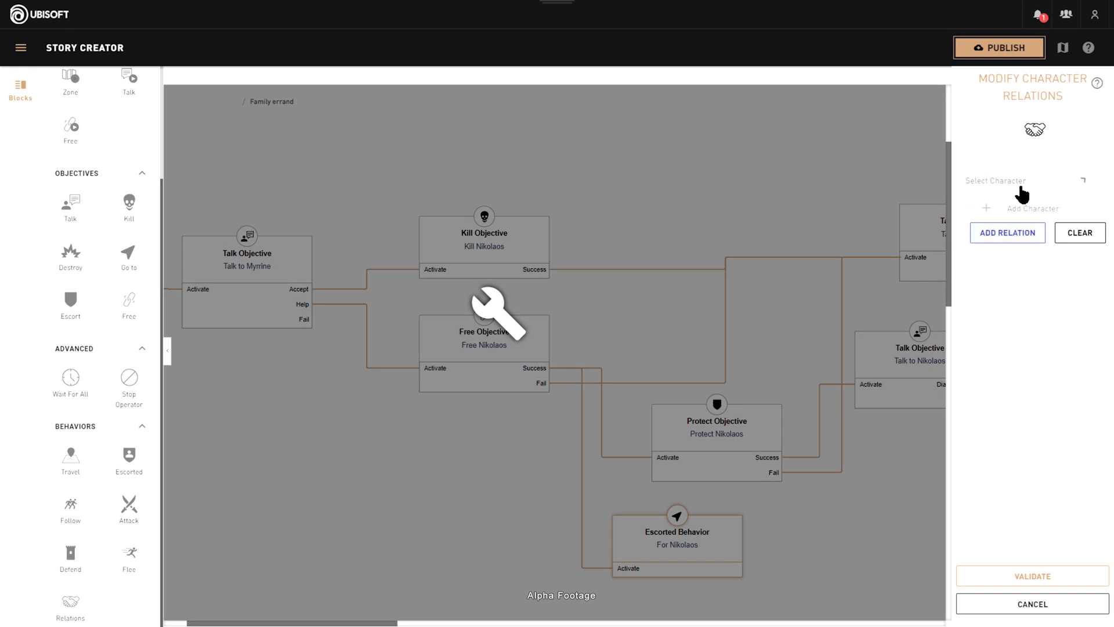
click(1017, 319)
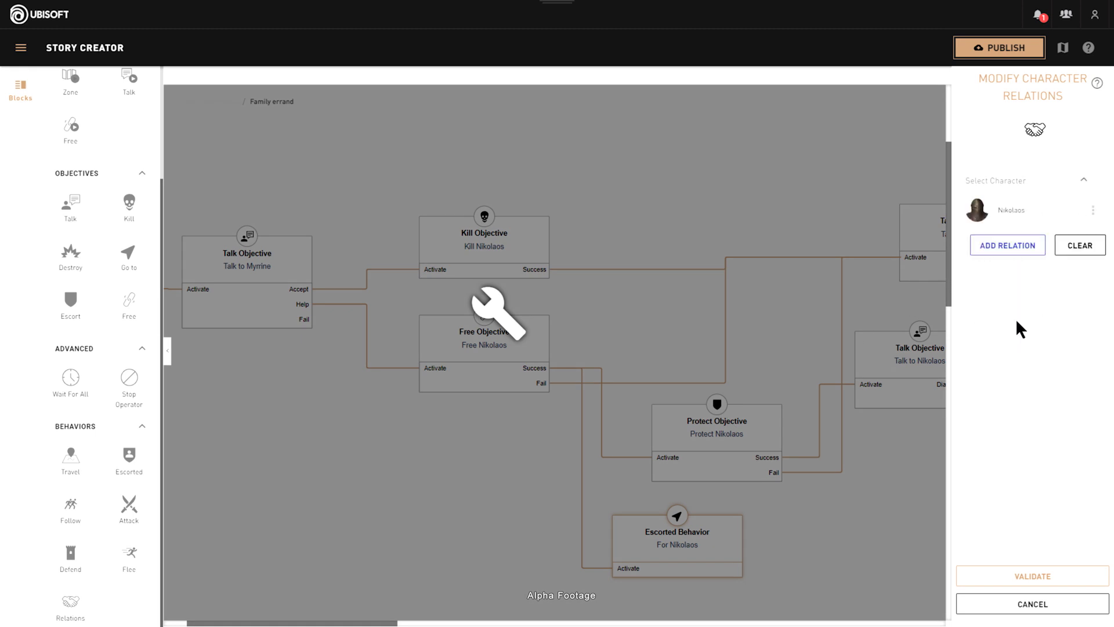
click(1007, 246)
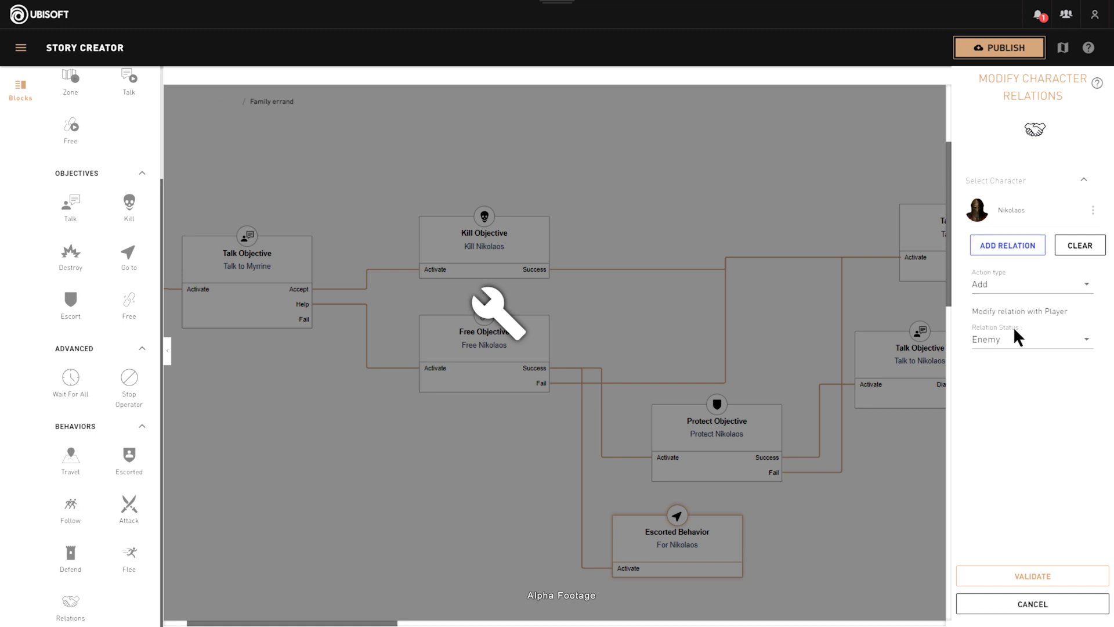
click(1013, 350)
click(1005, 380)
click(1048, 587)
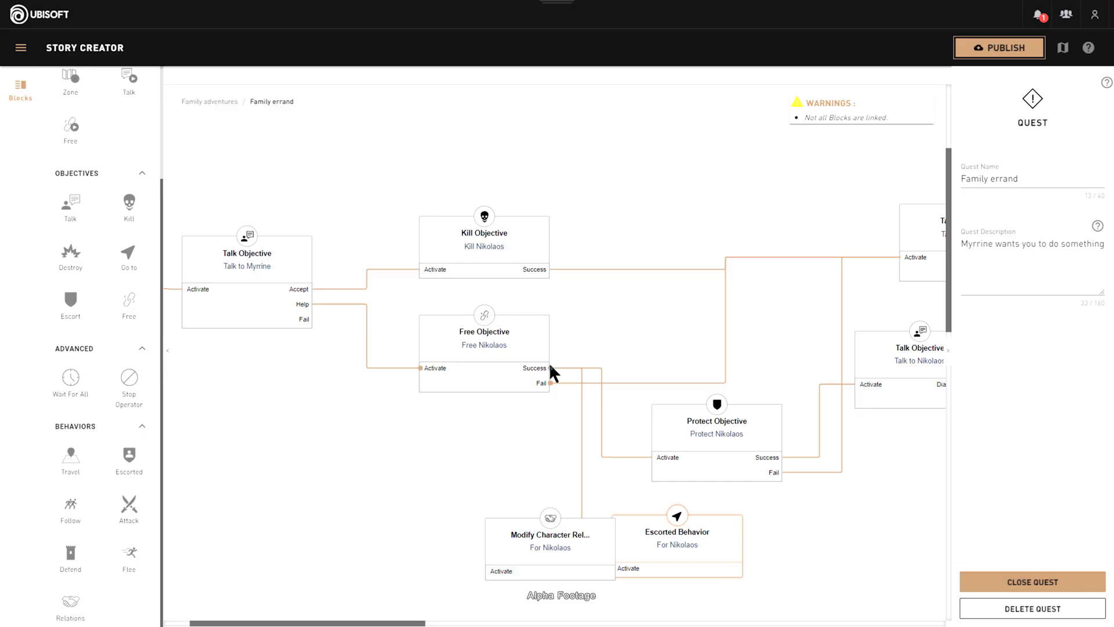
- Place the Nikolaos Ally relation block below the Escorted Behavior block
drag(485, 569, 644, 604)
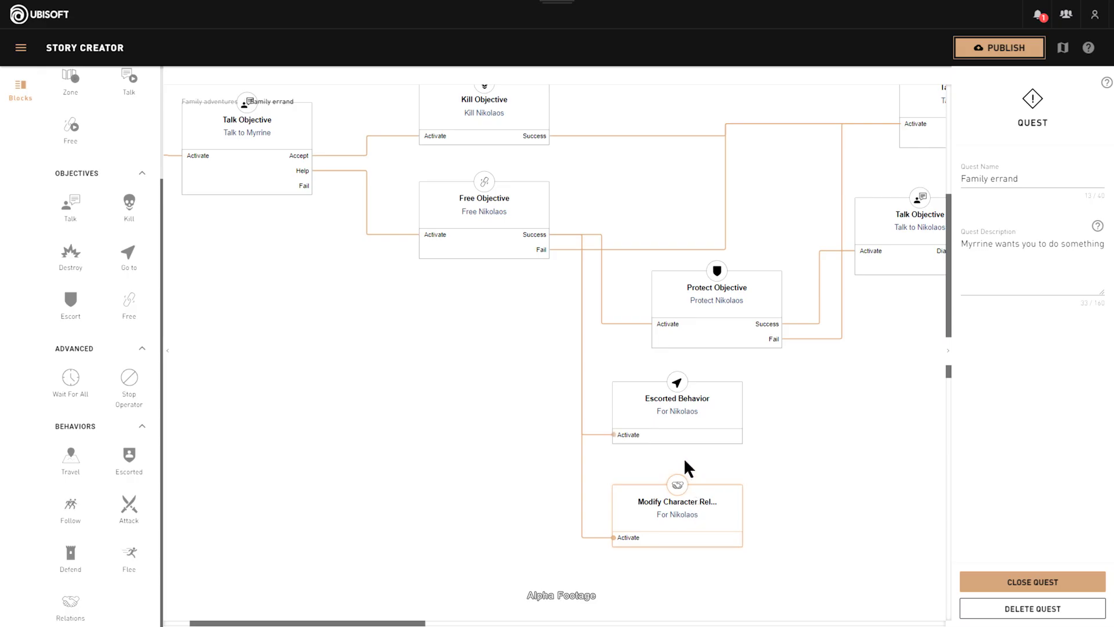
scroll(330, 464, down, 2)
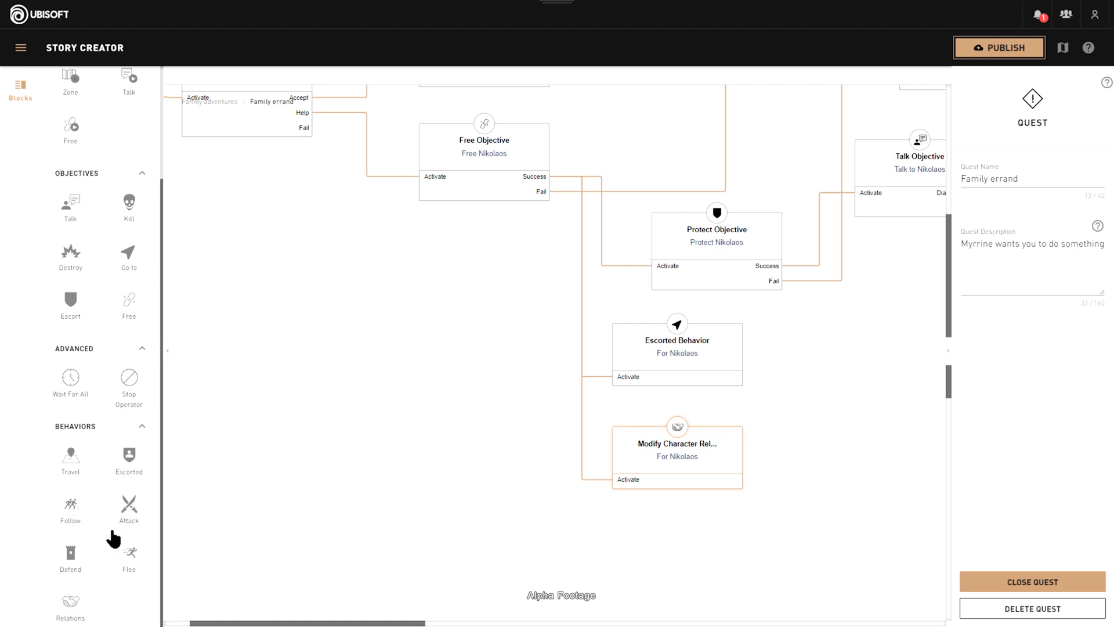
scroll(256, 438, up, 4)
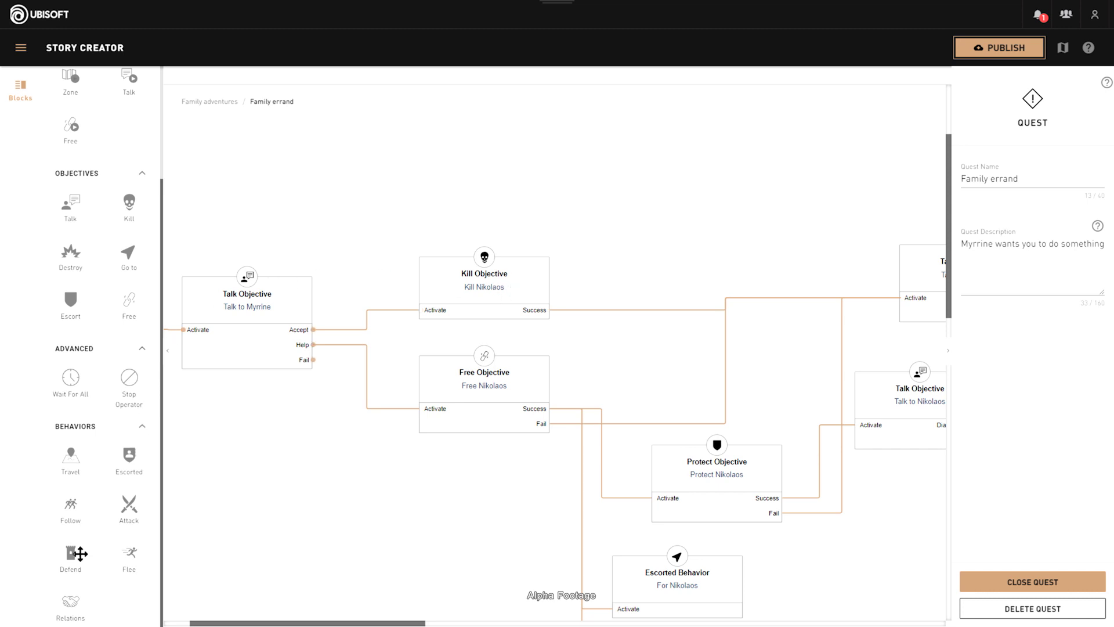
- Add a second Modify Character Relations block making Nikolaos an Enemy
drag(68, 600, 456, 191)
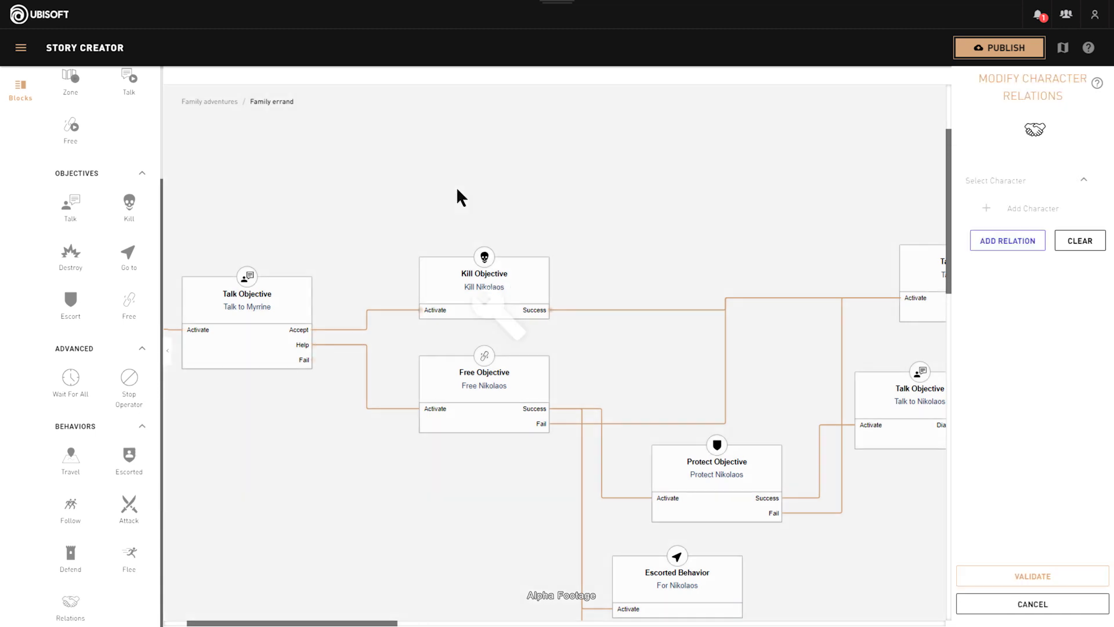
click(1022, 210)
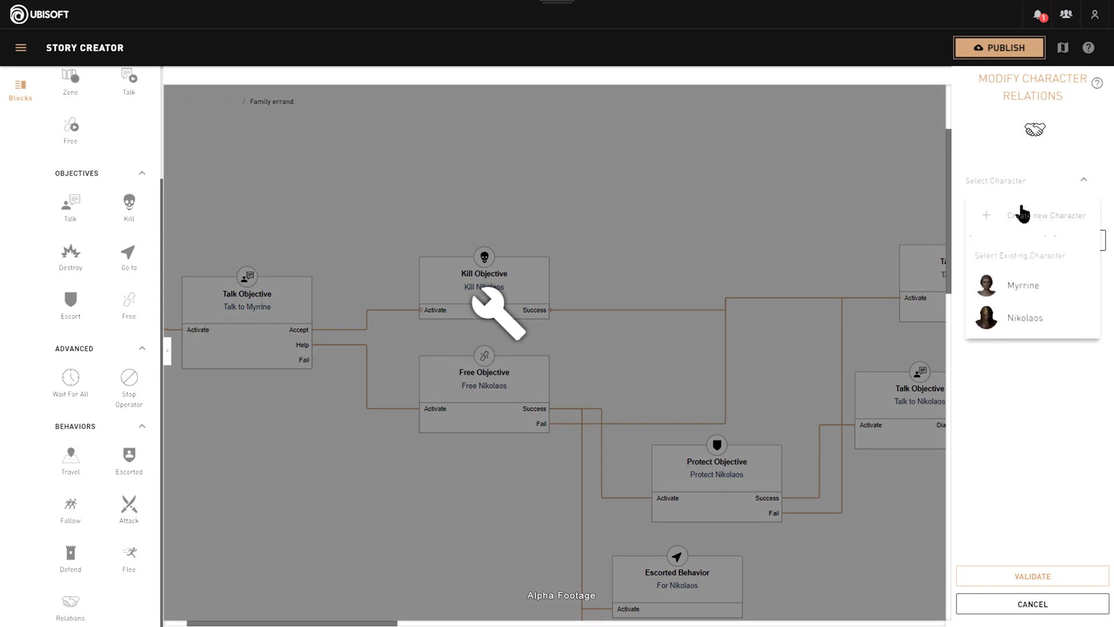
click(1002, 319)
click(1012, 255)
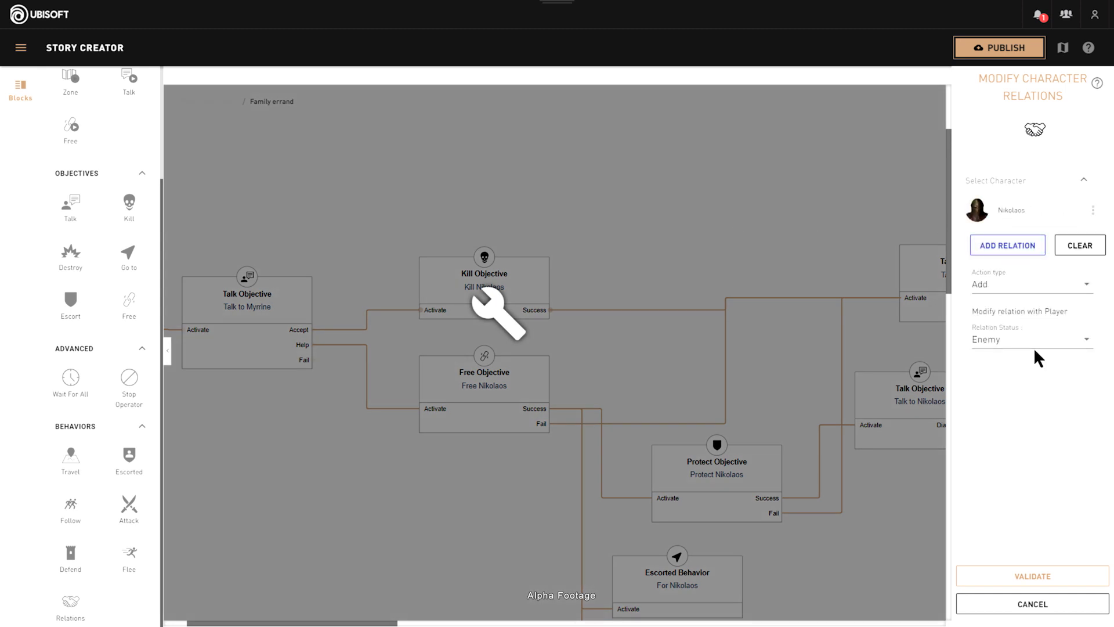
click(1032, 576)
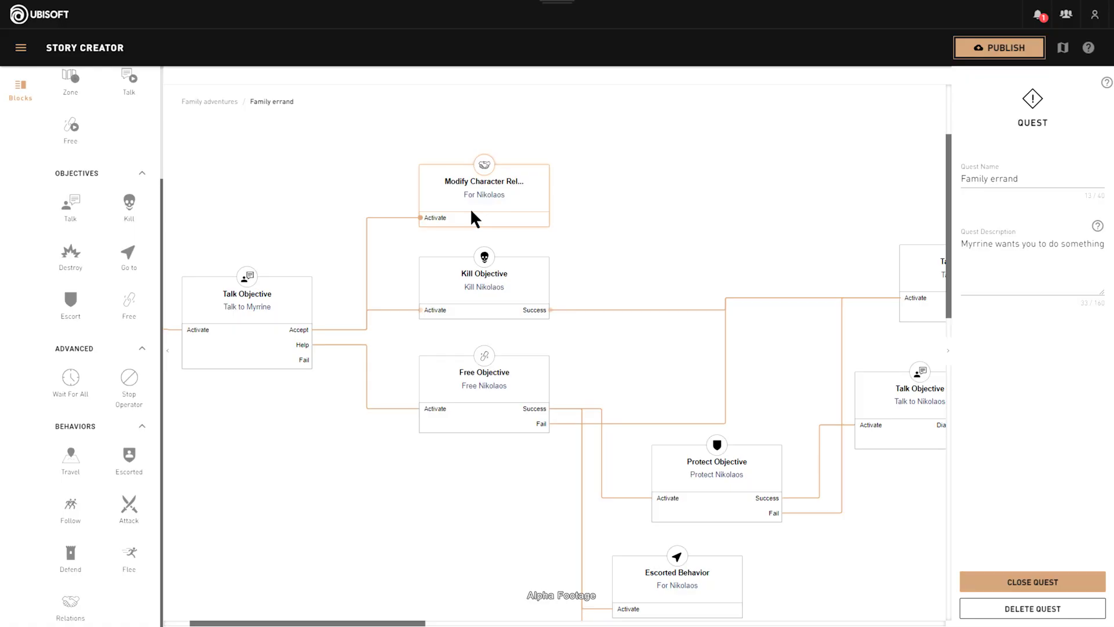
scroll(471, 212, right, 5)
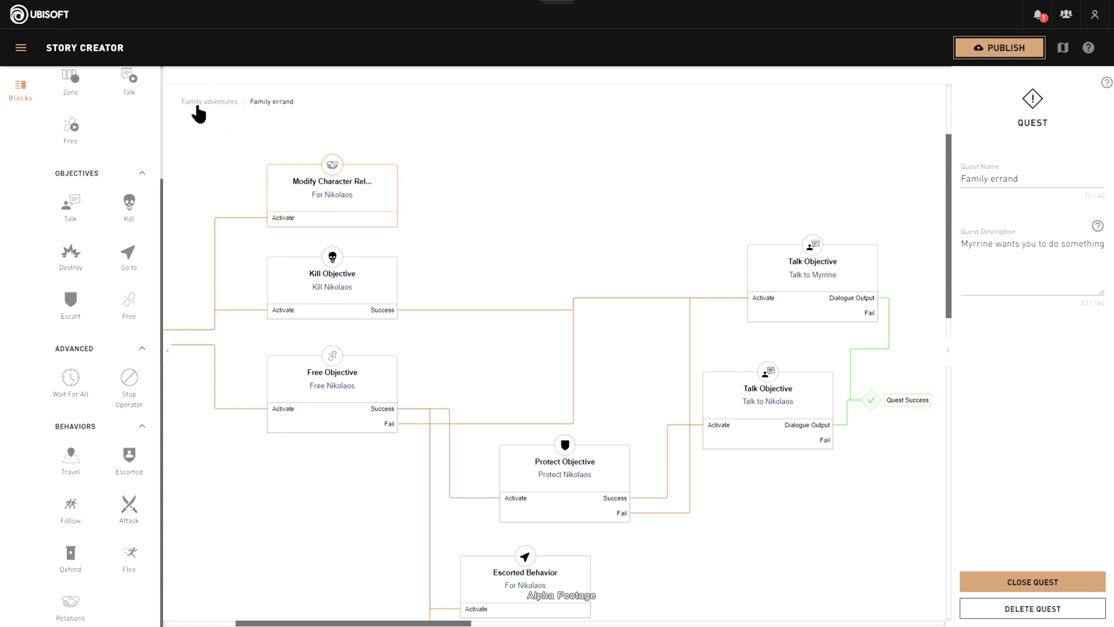
- Close the quest and wire Story Start through Family errand into Story End
click(1018, 577)
drag(450, 623, 350, 621)
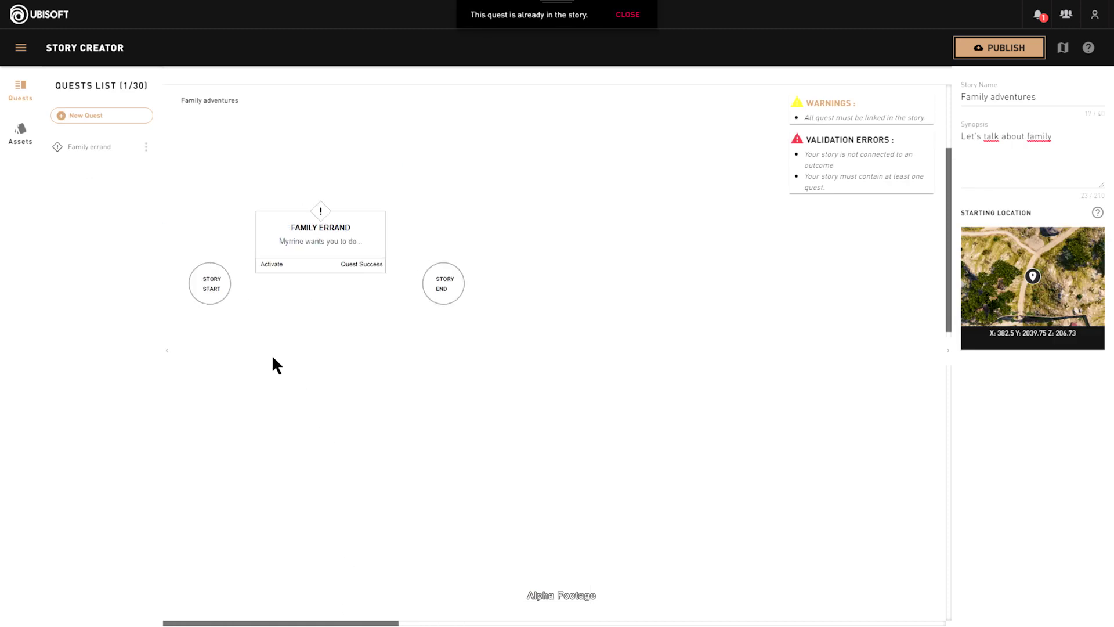
drag(241, 281, 259, 262)
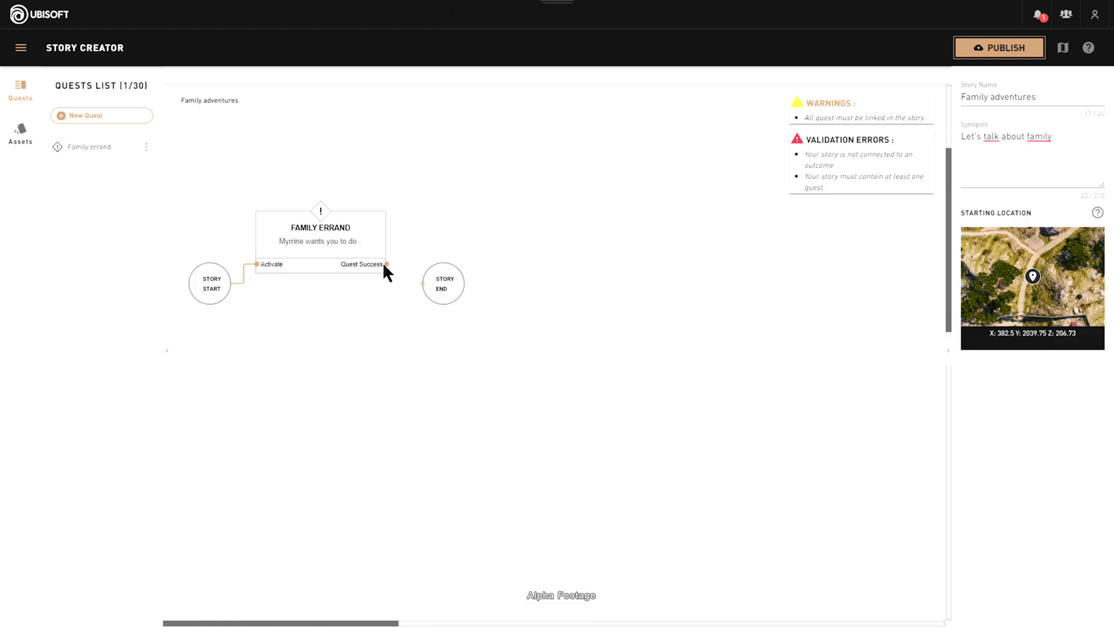
drag(386, 264, 423, 284)
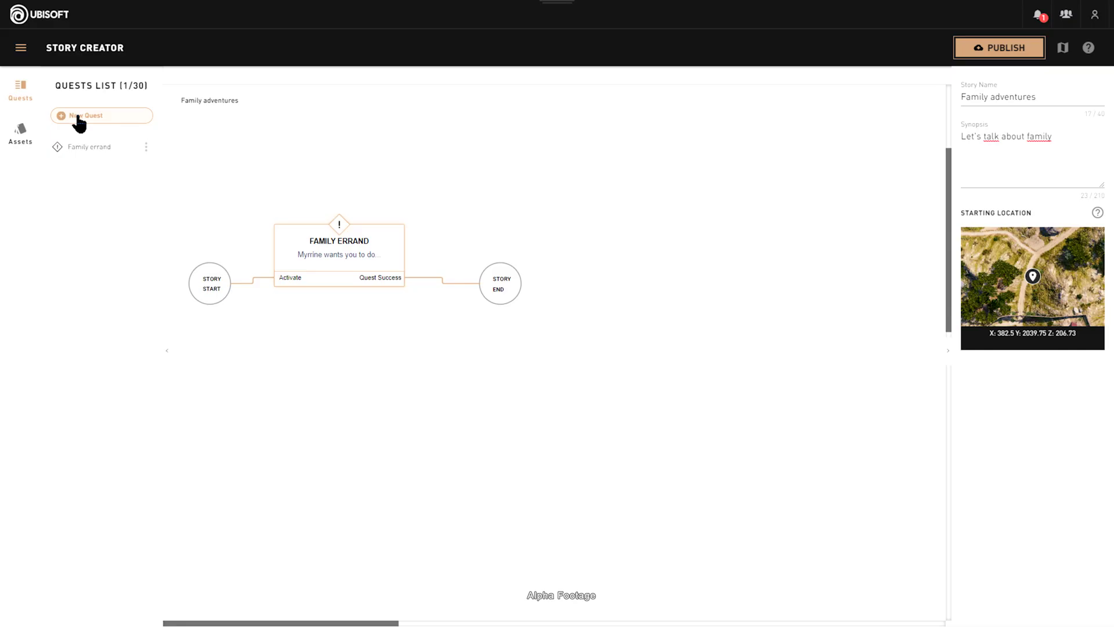
- Save the story from the hamburger menu and go back via the Family adventures breadcrumb
click(77, 116)
click(77, 116)
click(78, 116)
click(79, 116)
click(78, 116)
click(79, 116)
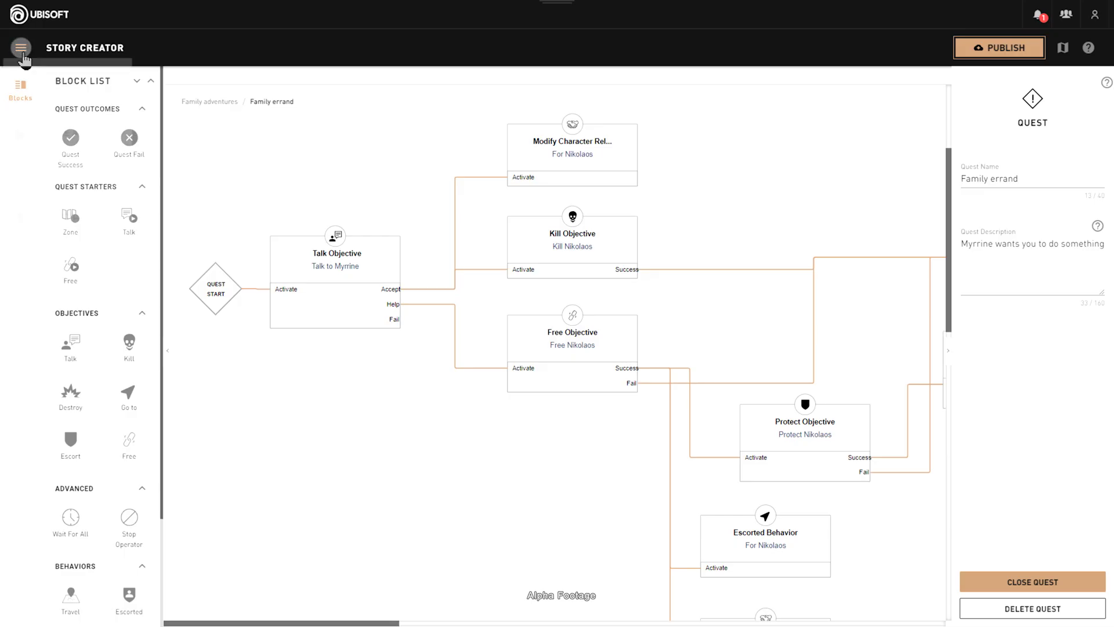
click(20, 46)
click(68, 167)
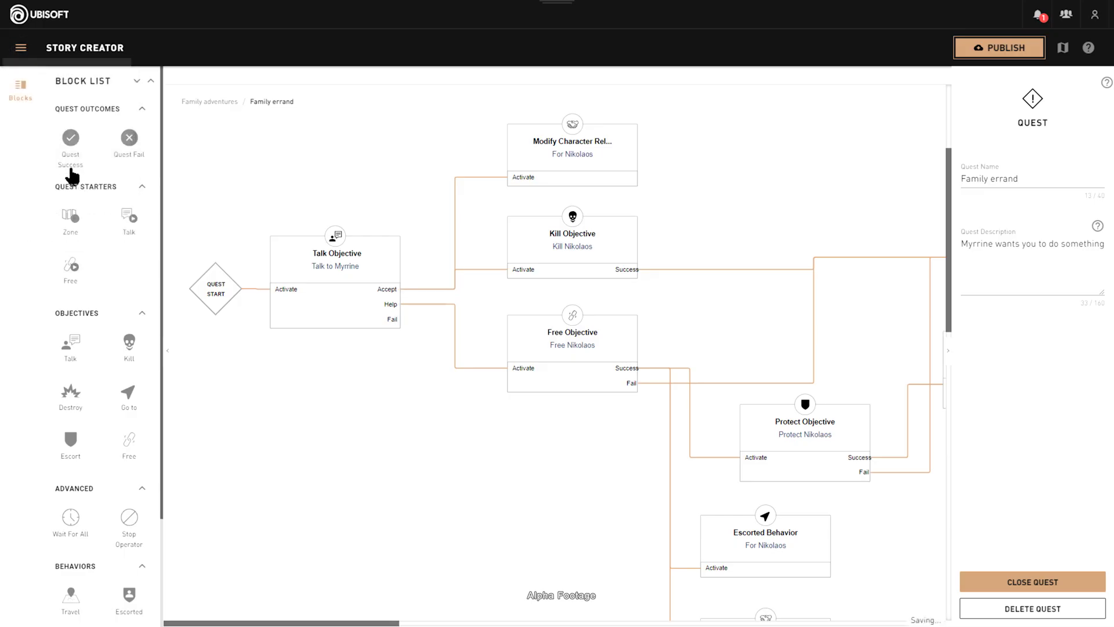
click(214, 113)
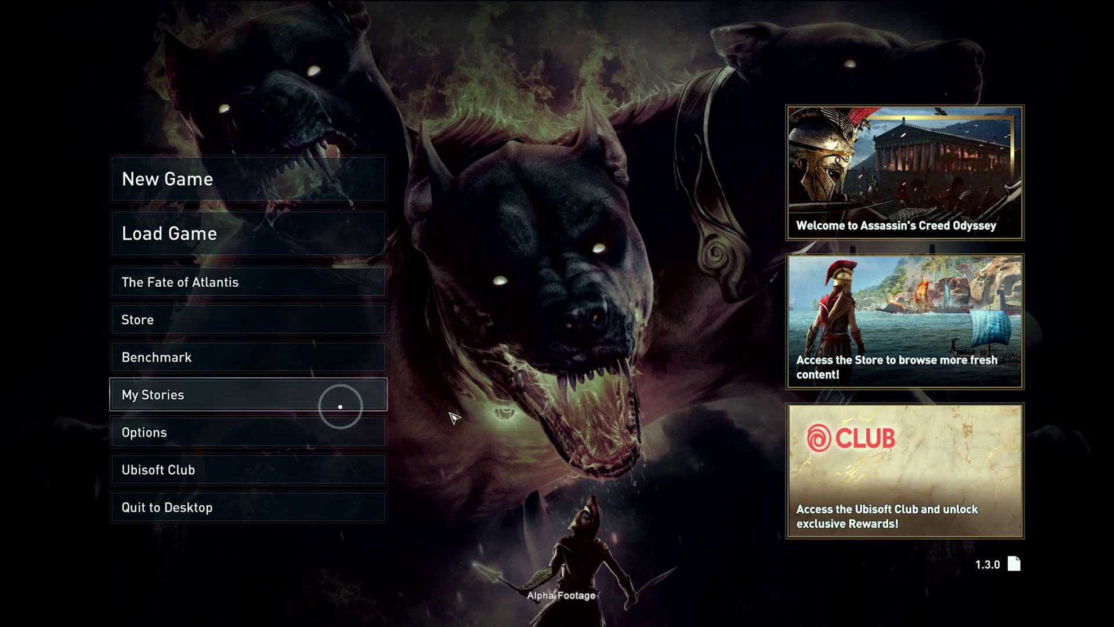
- From the Story Creator Mode story list, start Family adventures at its Story Start checkpoint as Kassandra
click(340, 407)
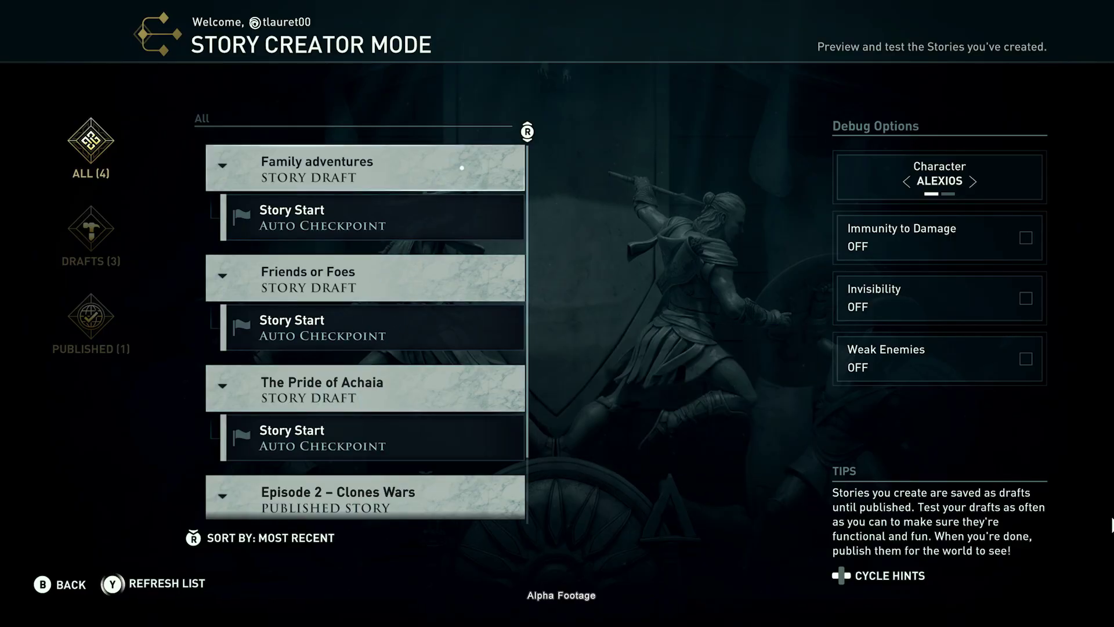
mouse_move(448, 166)
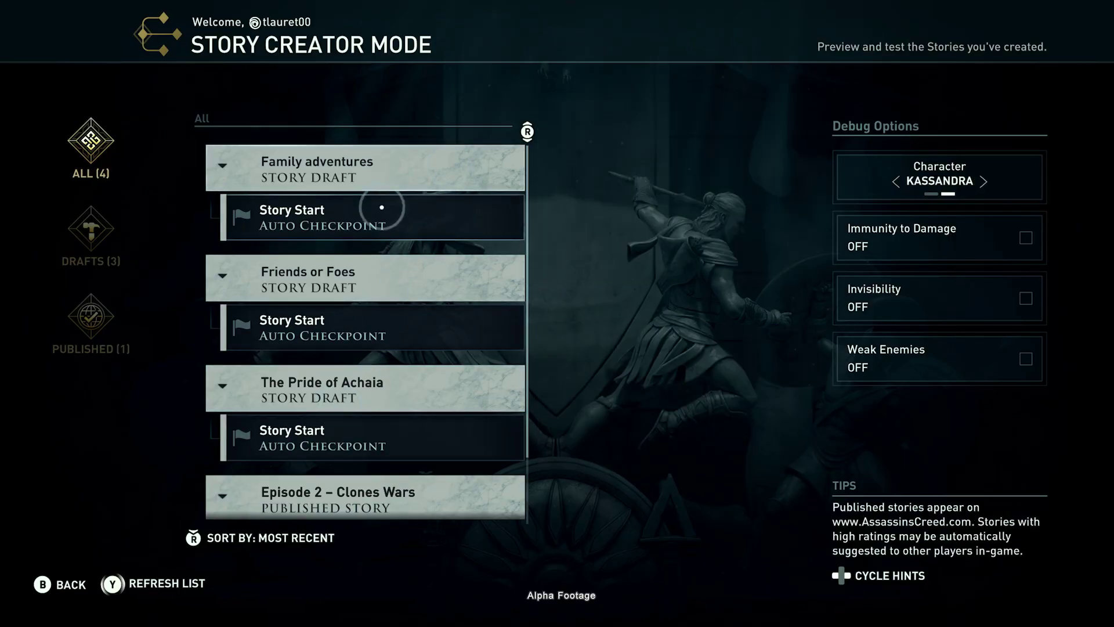
mouse_move(381, 210)
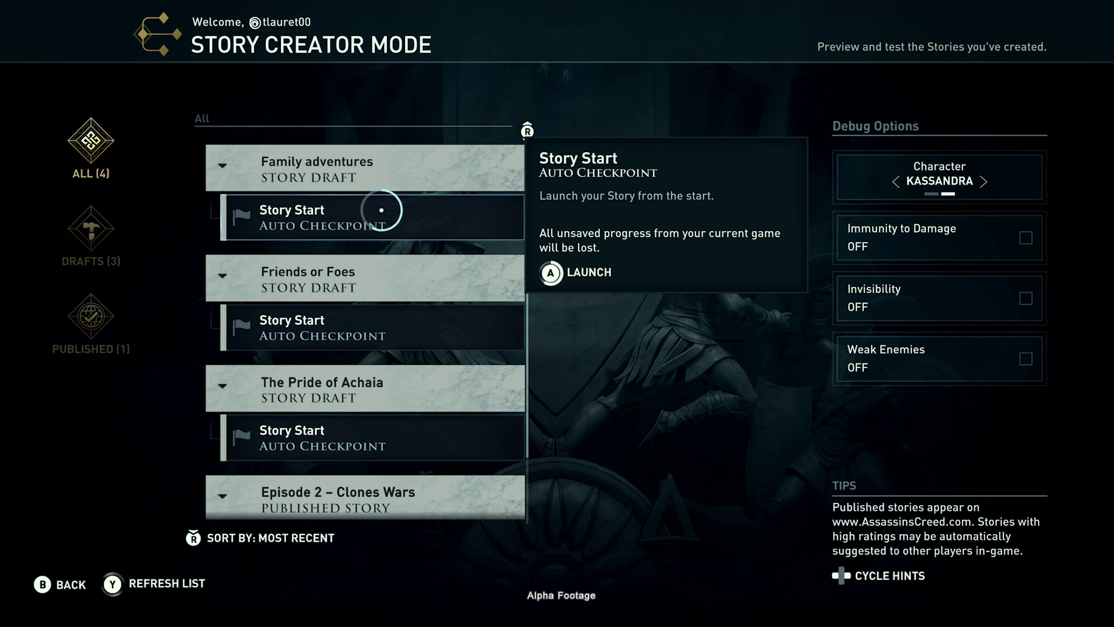
click(381, 210)
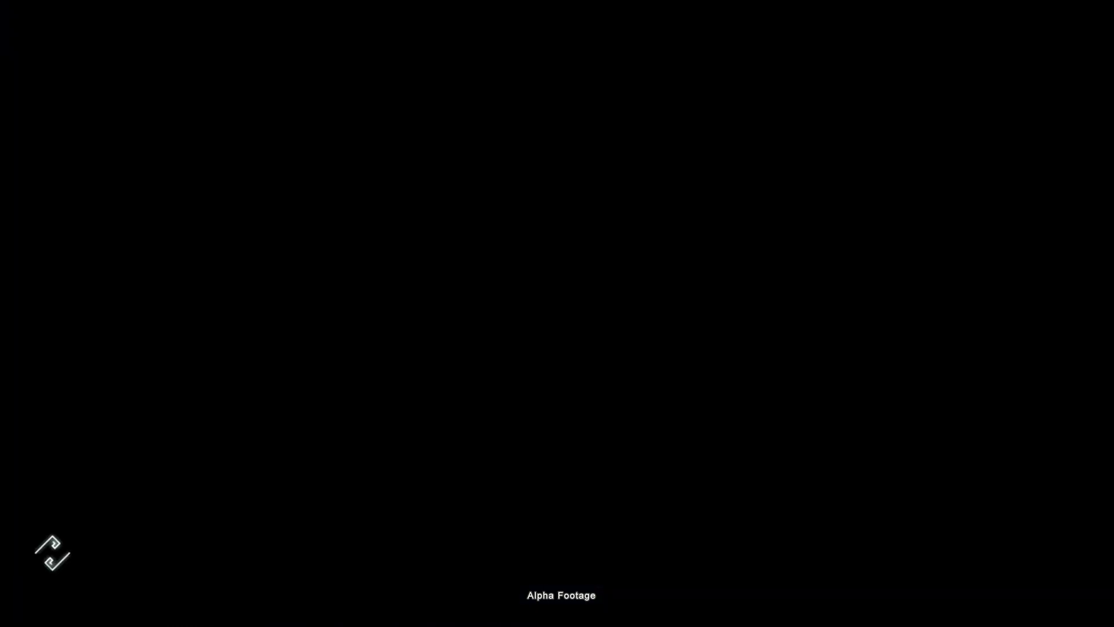